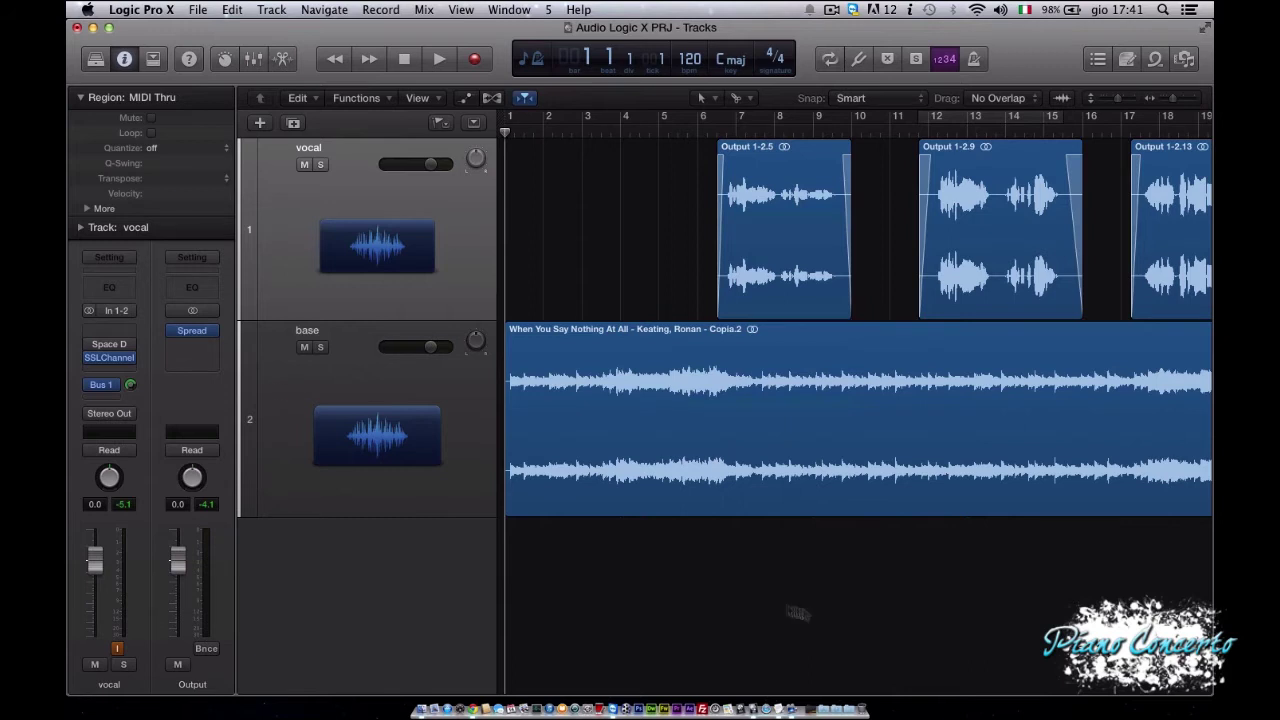
Insert the stereo Celemony Melodyne Audio Unit in the vocal track's first effect slot and reposition its window clear of the track controls.
left_click(471, 233)
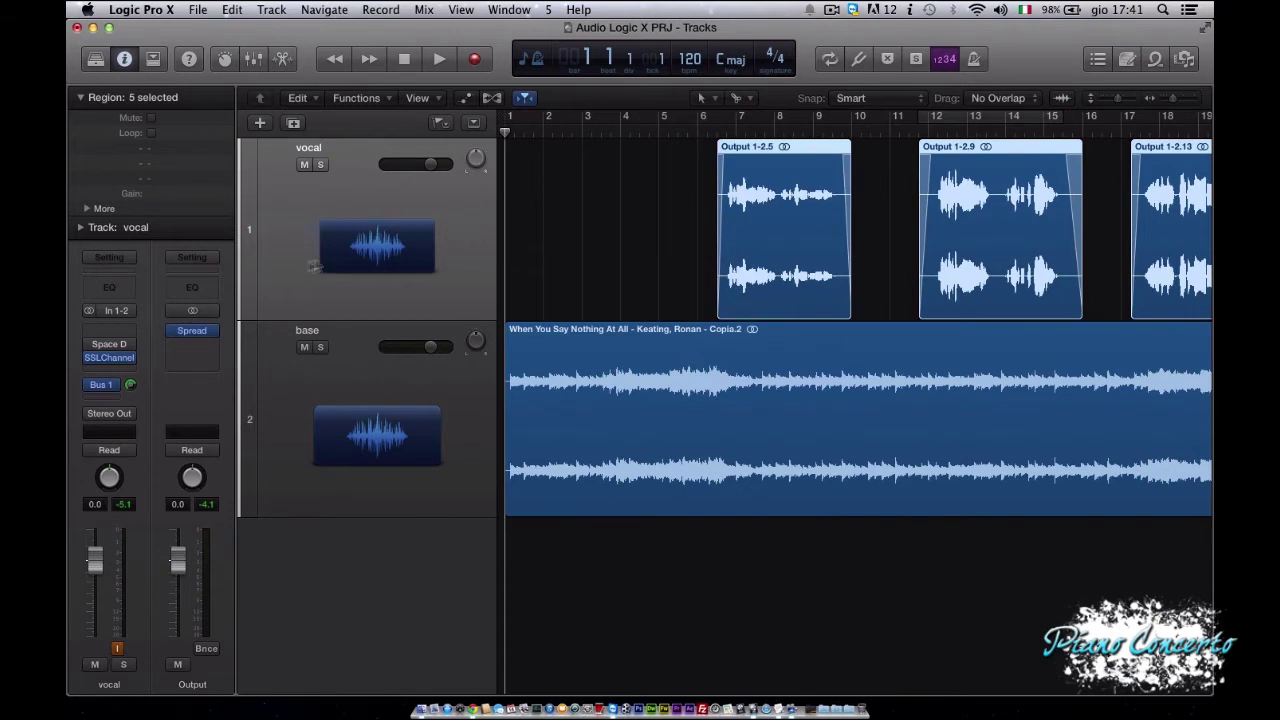
left_click(108, 331)
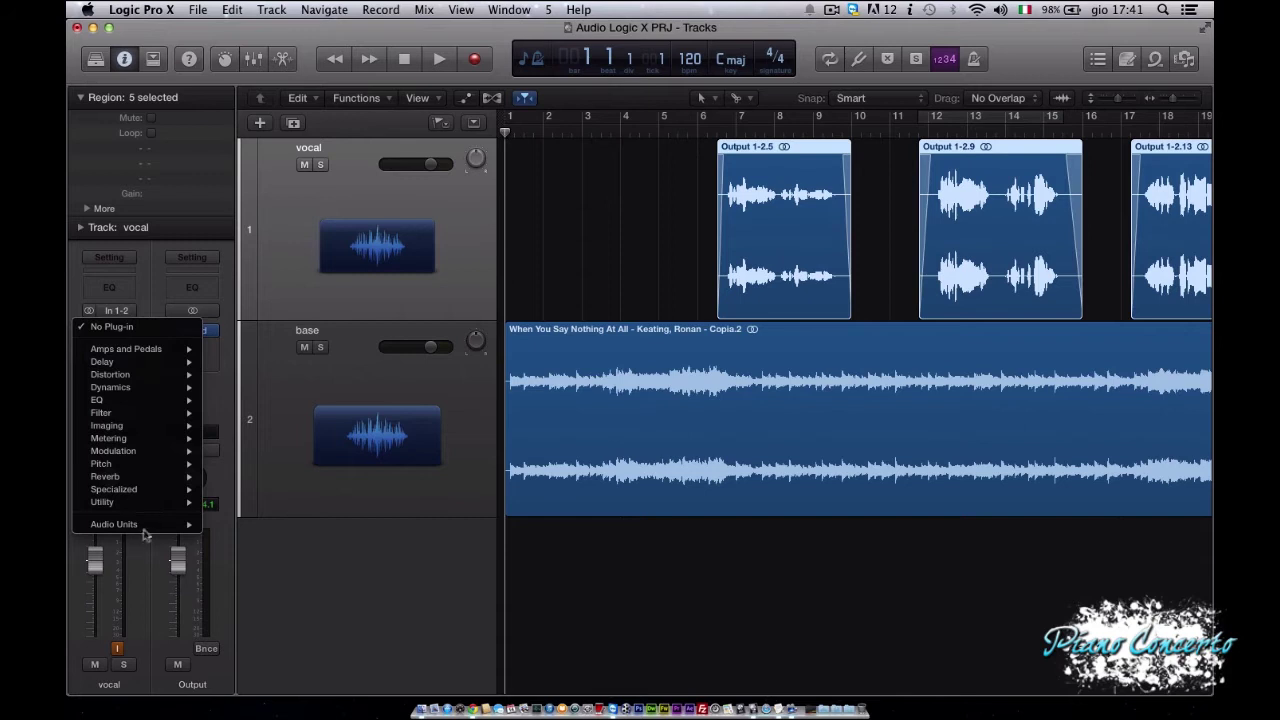
mouse_move(130, 524)
mouse_move(241, 537)
mouse_move(336, 541)
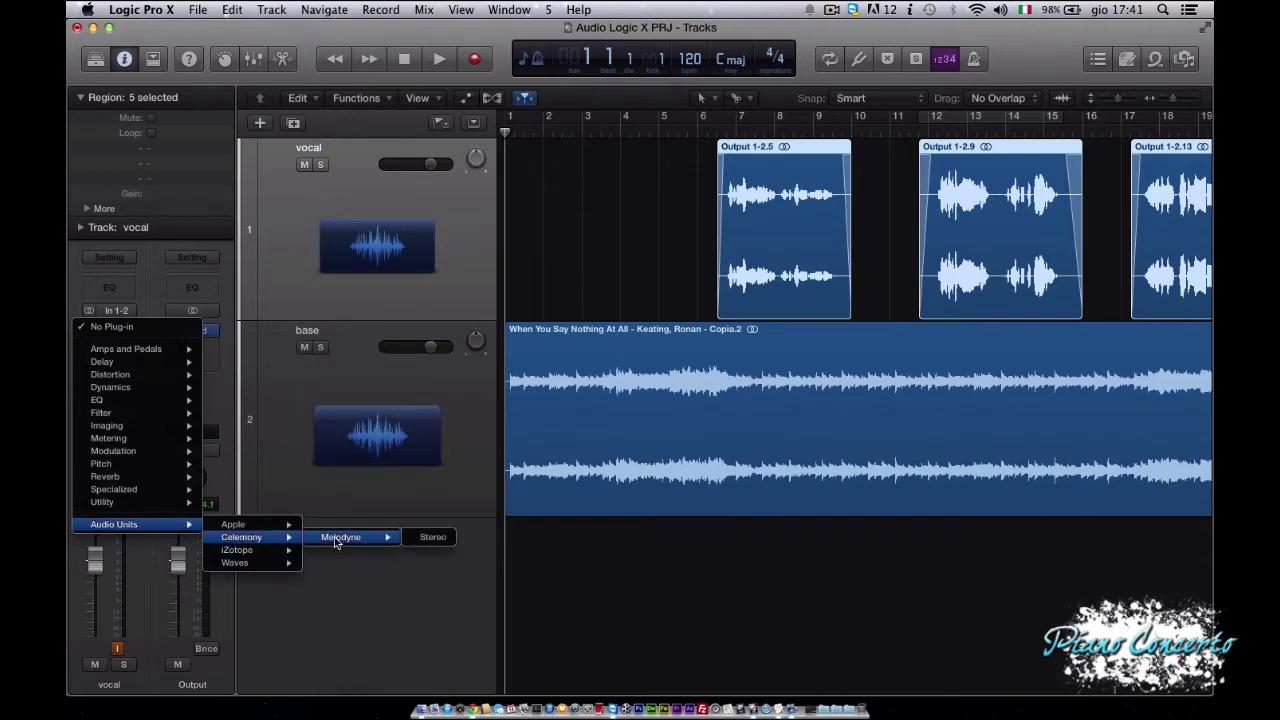
left_click(430, 537)
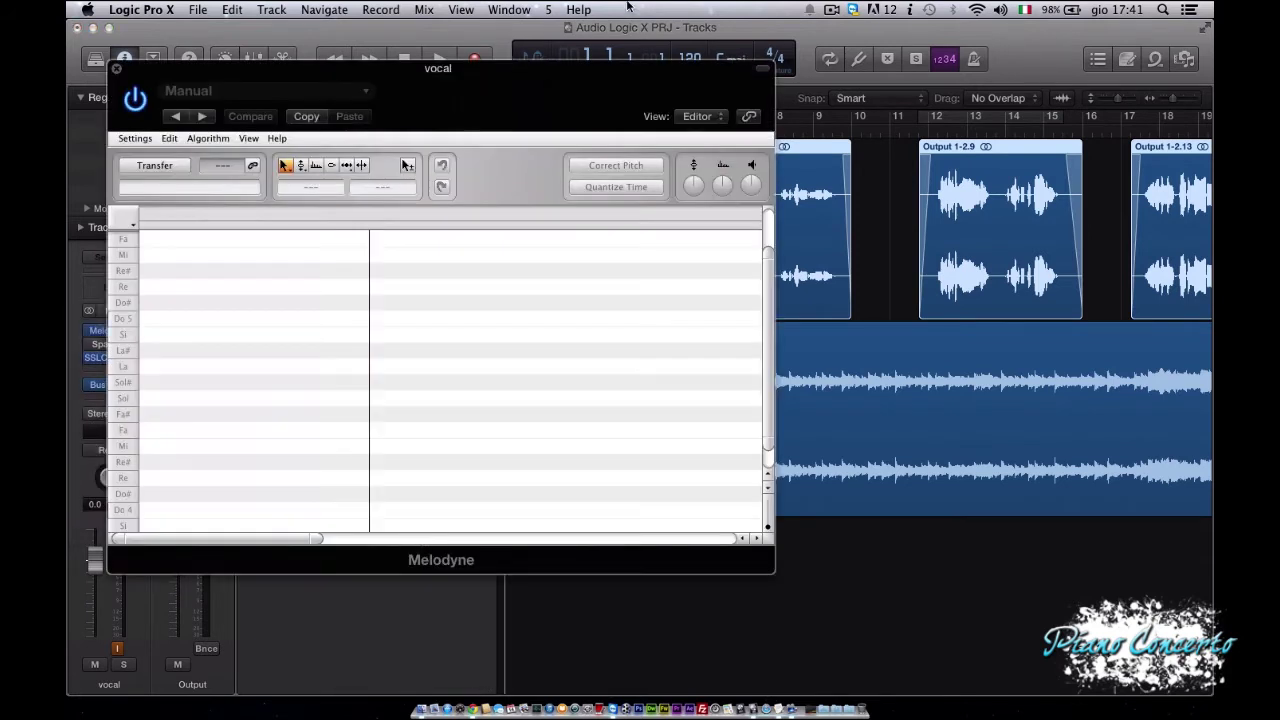
left_click_drag(500, 72, 816, 305)
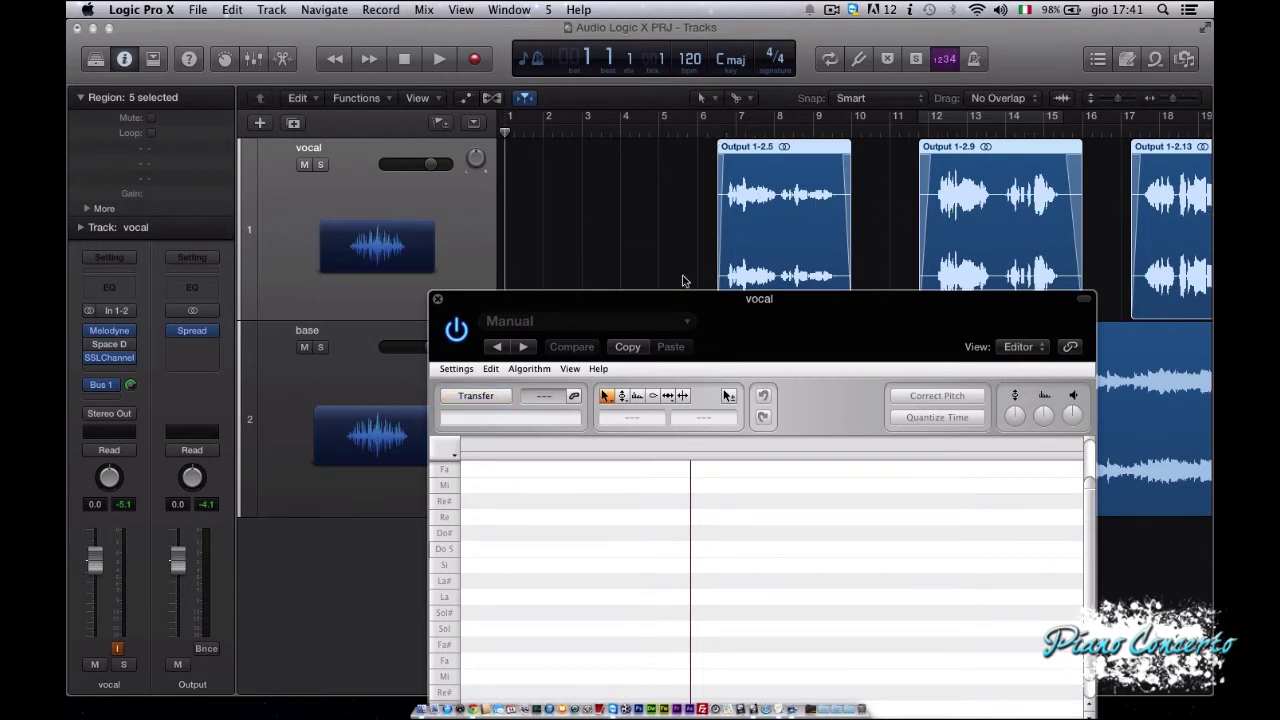
left_click_drag(593, 302, 381, 350)
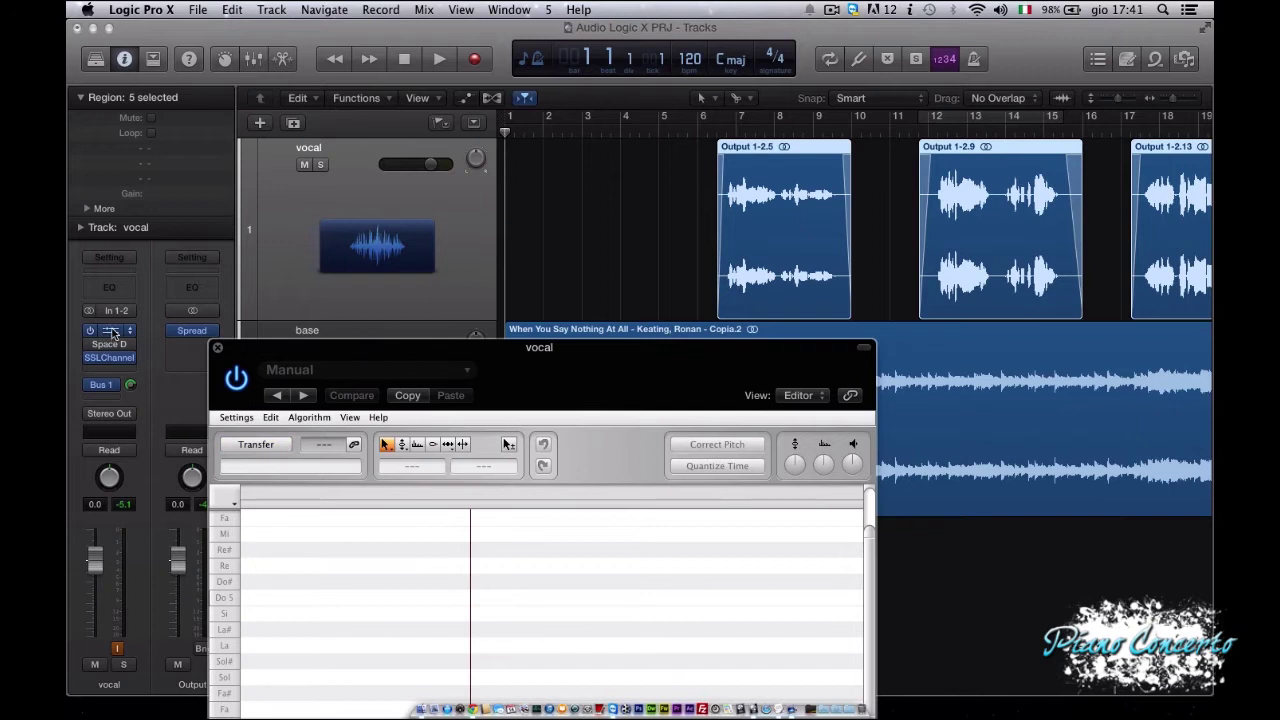
Bypass Melodyne on the vocal track and listen from bar 6 beat 3, briefly soloing the vocal.
mouse_move(110, 336)
left_click(91, 332)
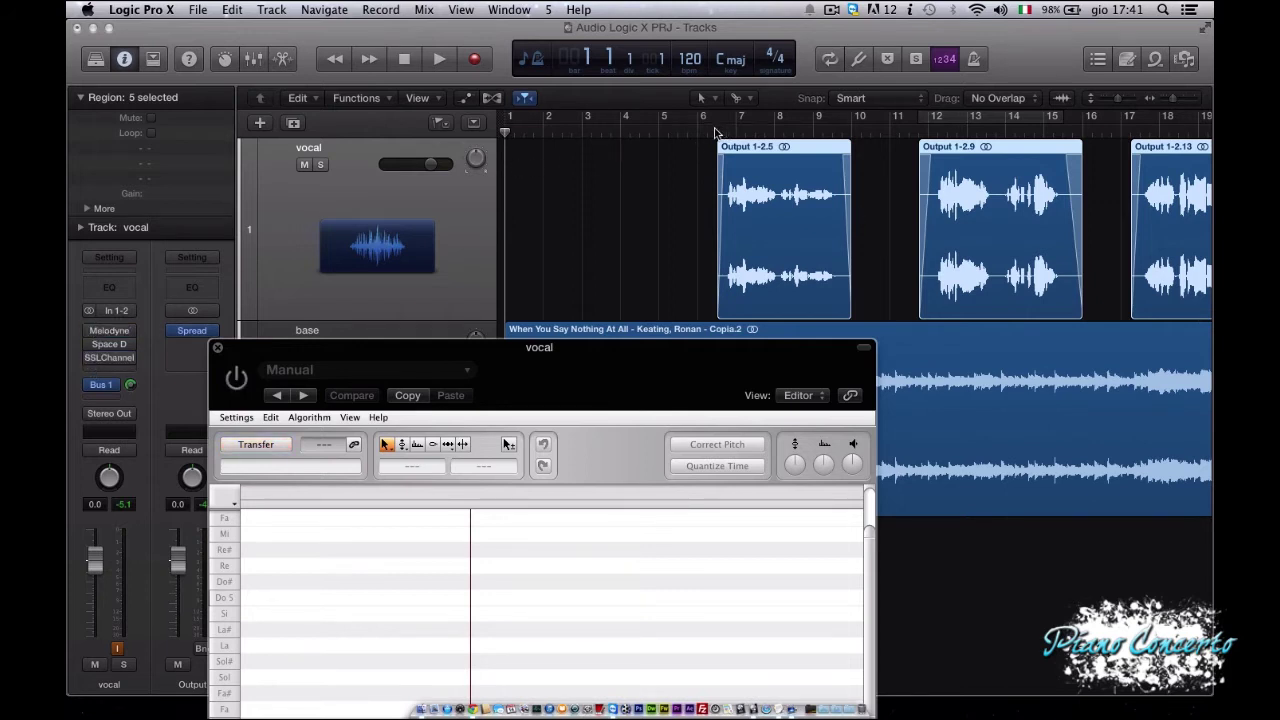
left_click(714, 131)
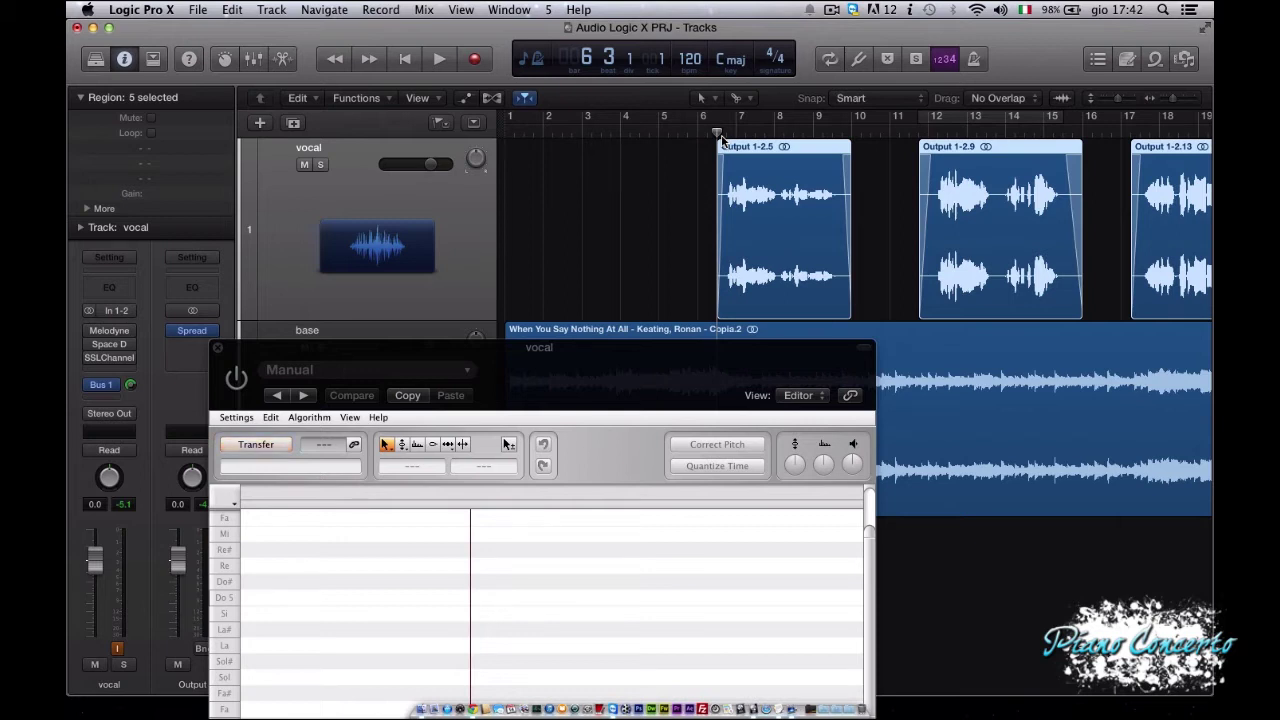
key("space")
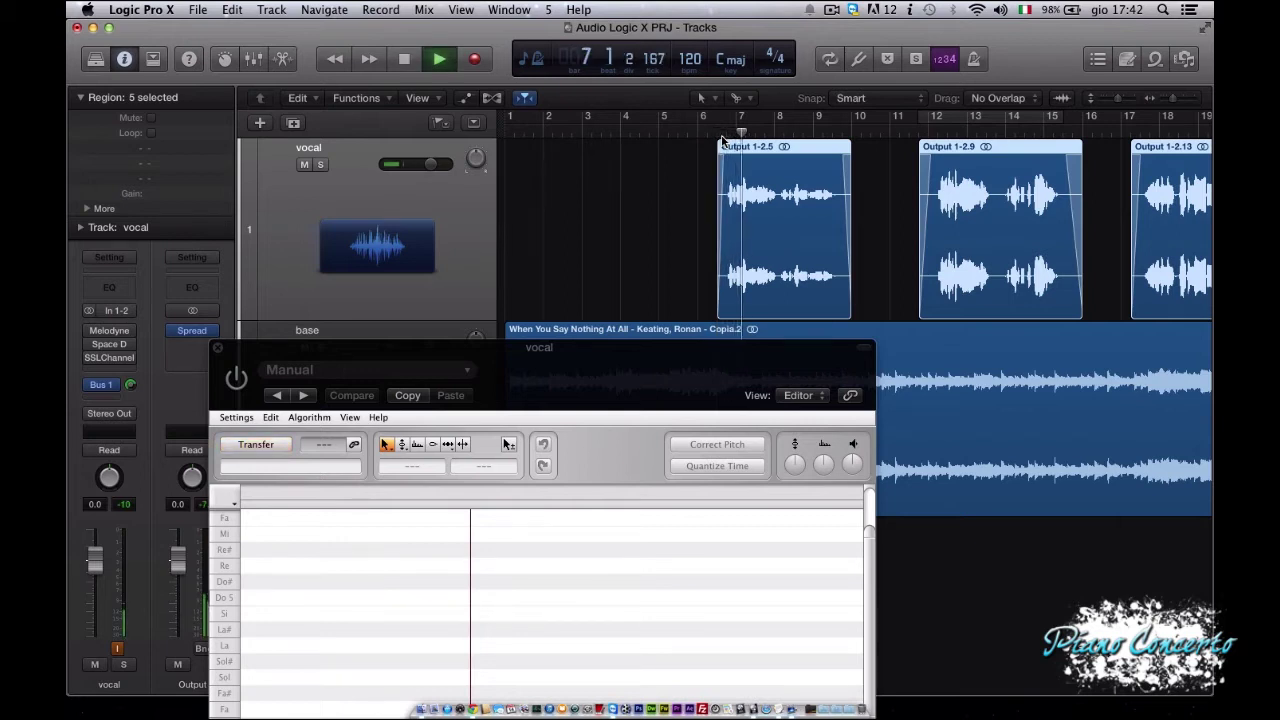
left_click(321, 165)
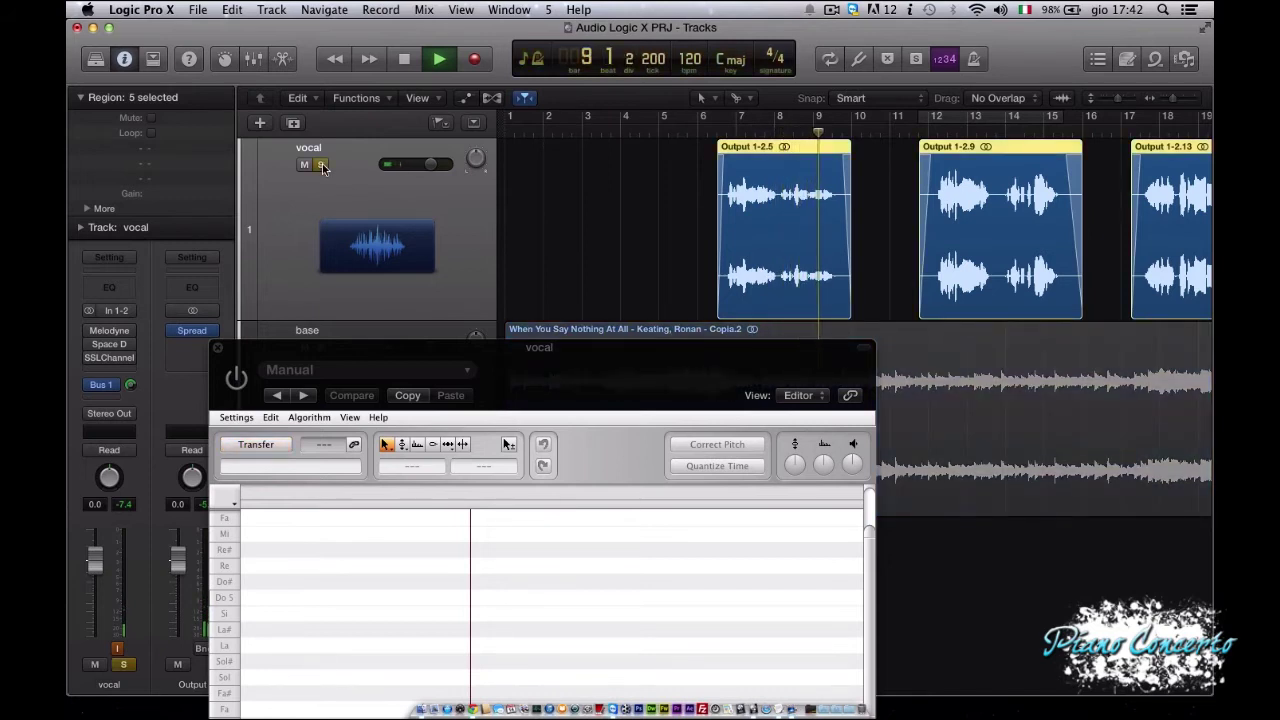
left_click(321, 165)
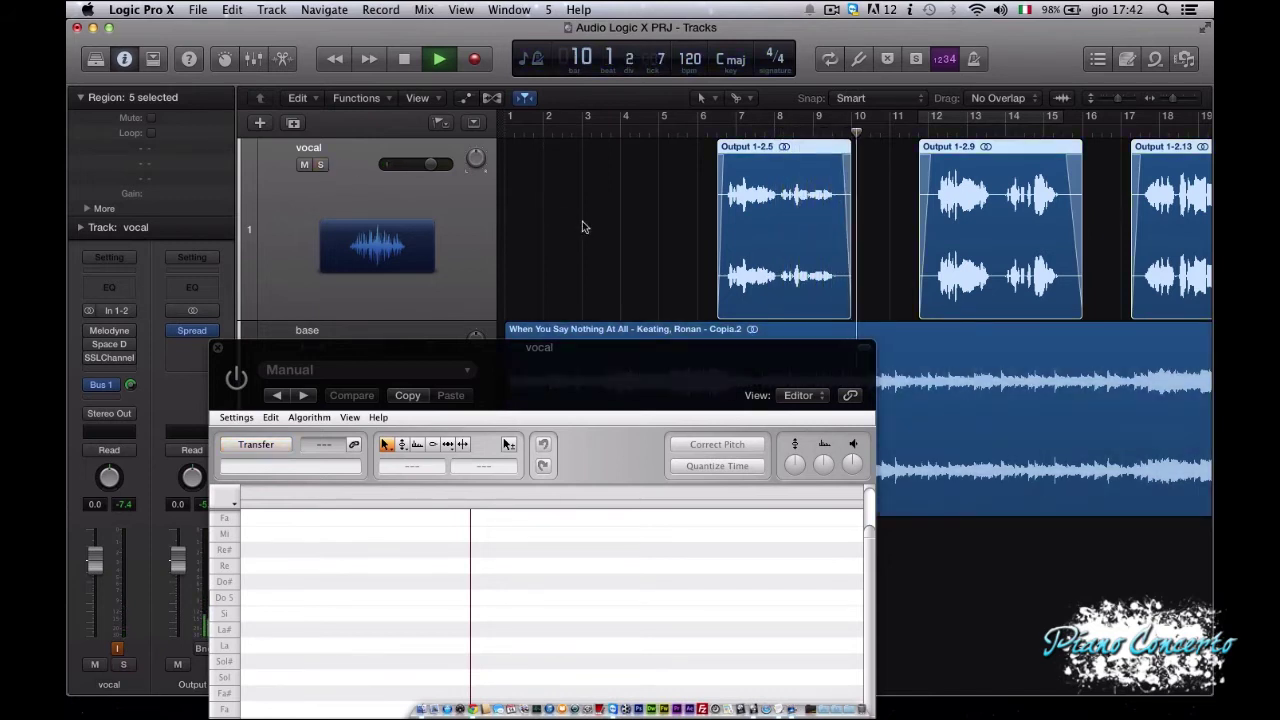
key("space")
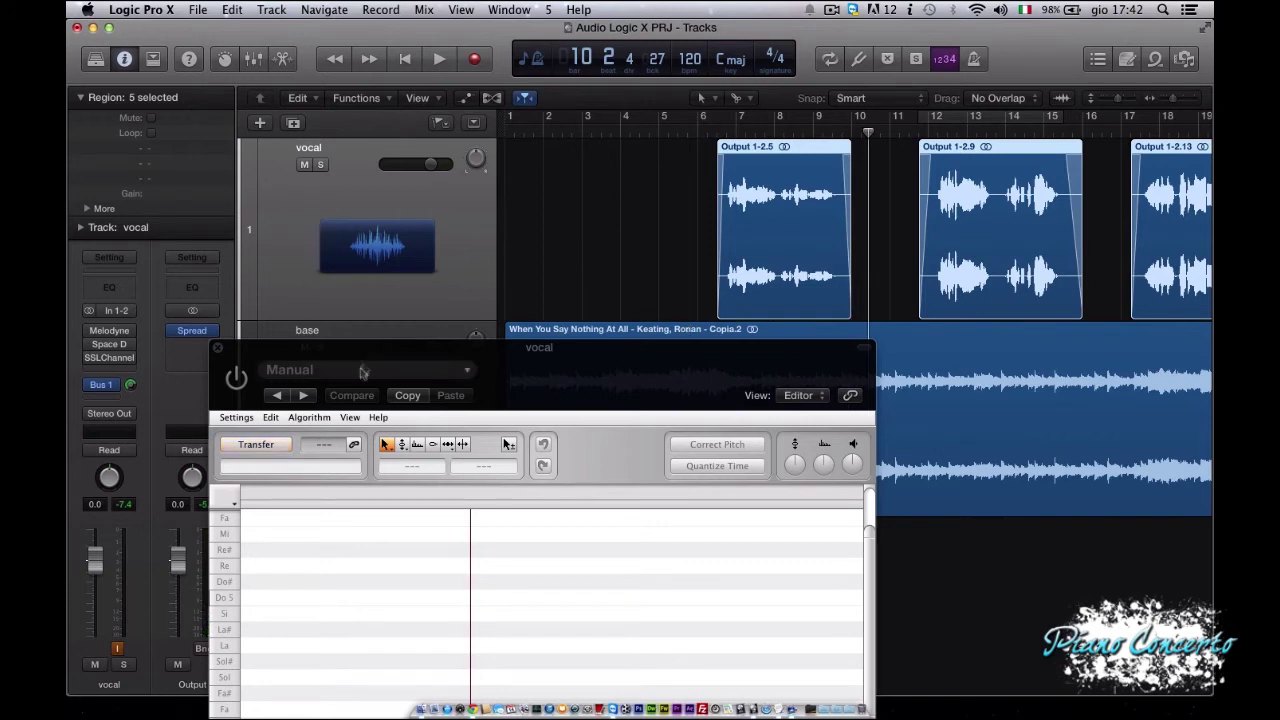
Return the playhead to the project start and reactivate Melodyne and SSLChannel on the vocal track.
key("Return")
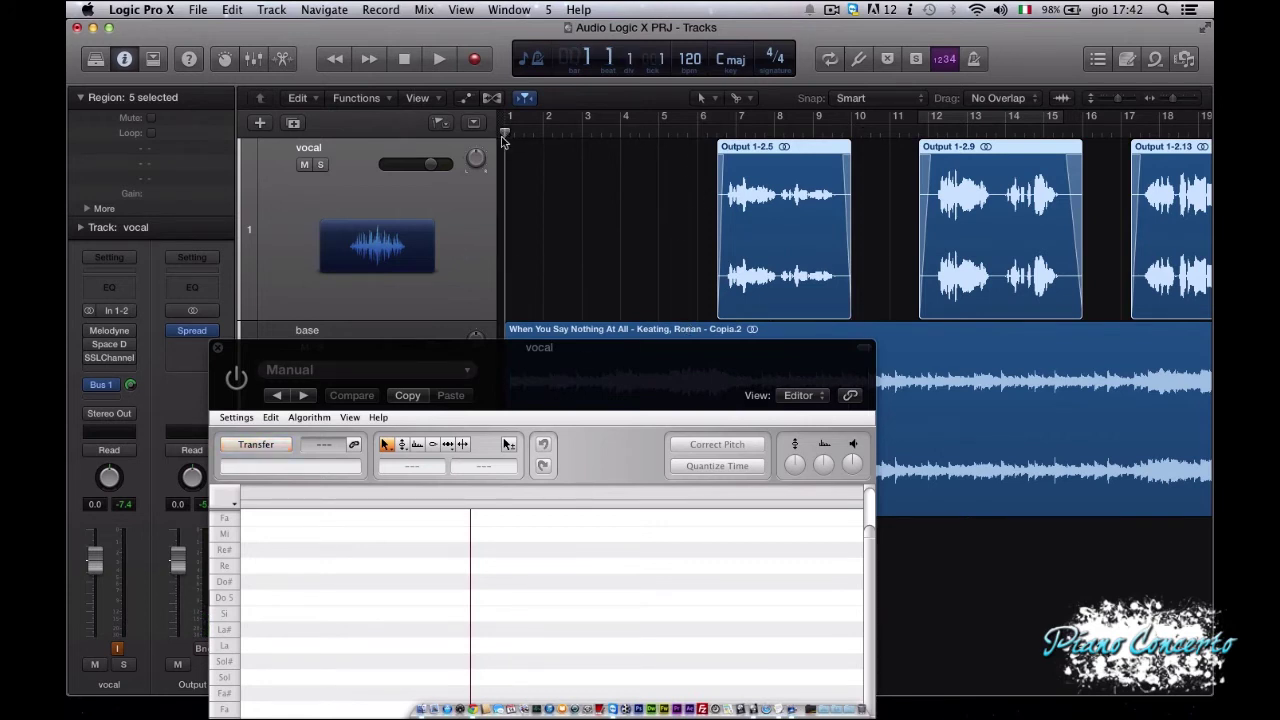
left_click(91, 331)
mouse_move(212, 336)
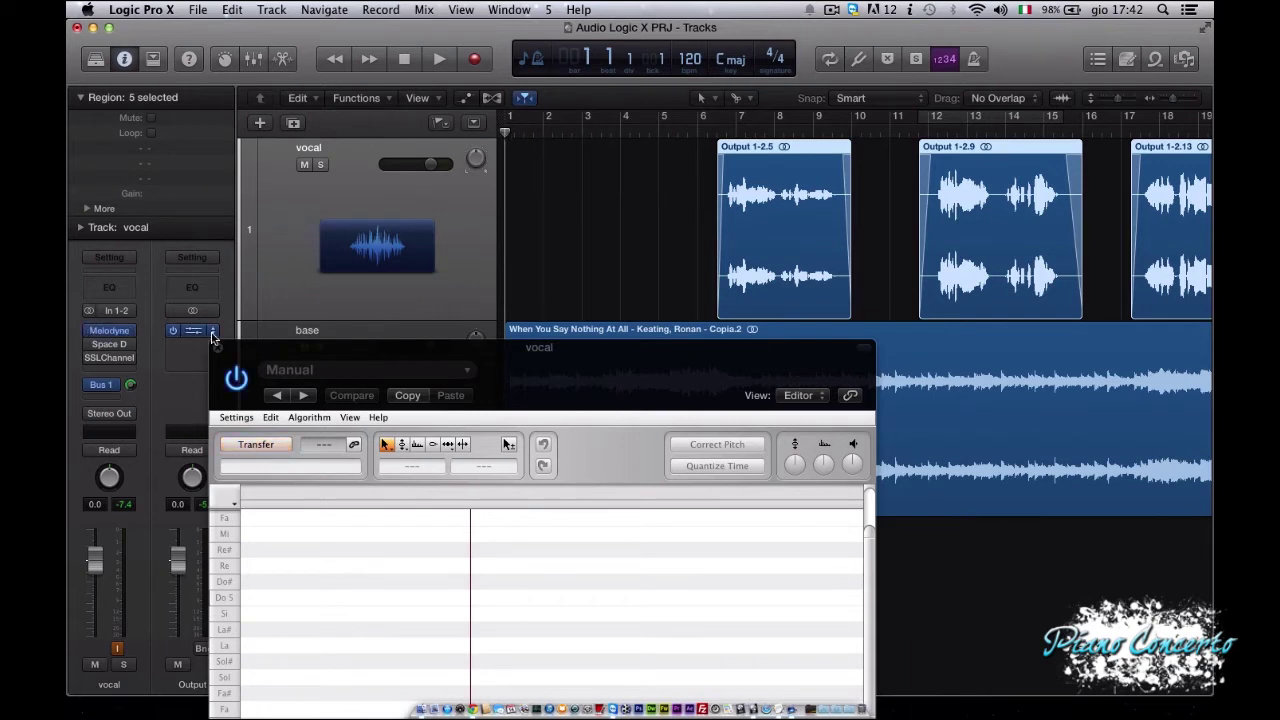
left_click(90, 358)
Transfer the vocal into Melodyne by playing the project from the start until the last vocal region ends near bar 40.
left_click(254, 445)
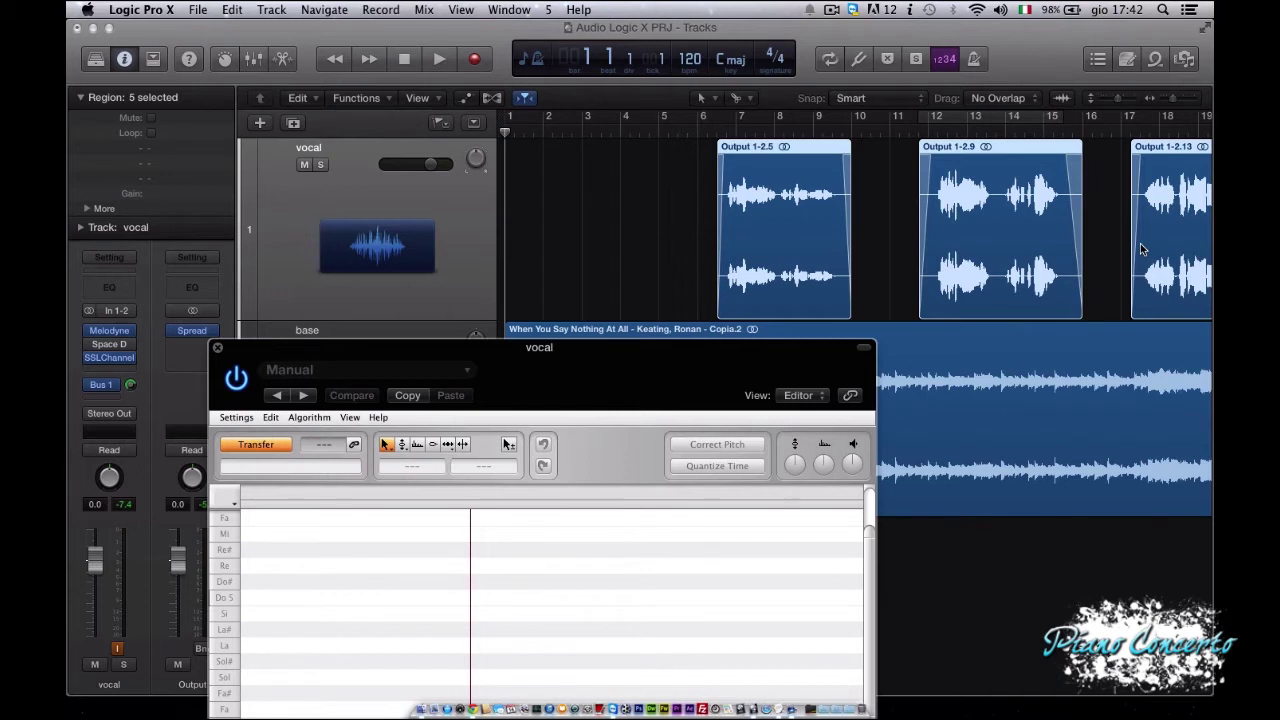
key("space")
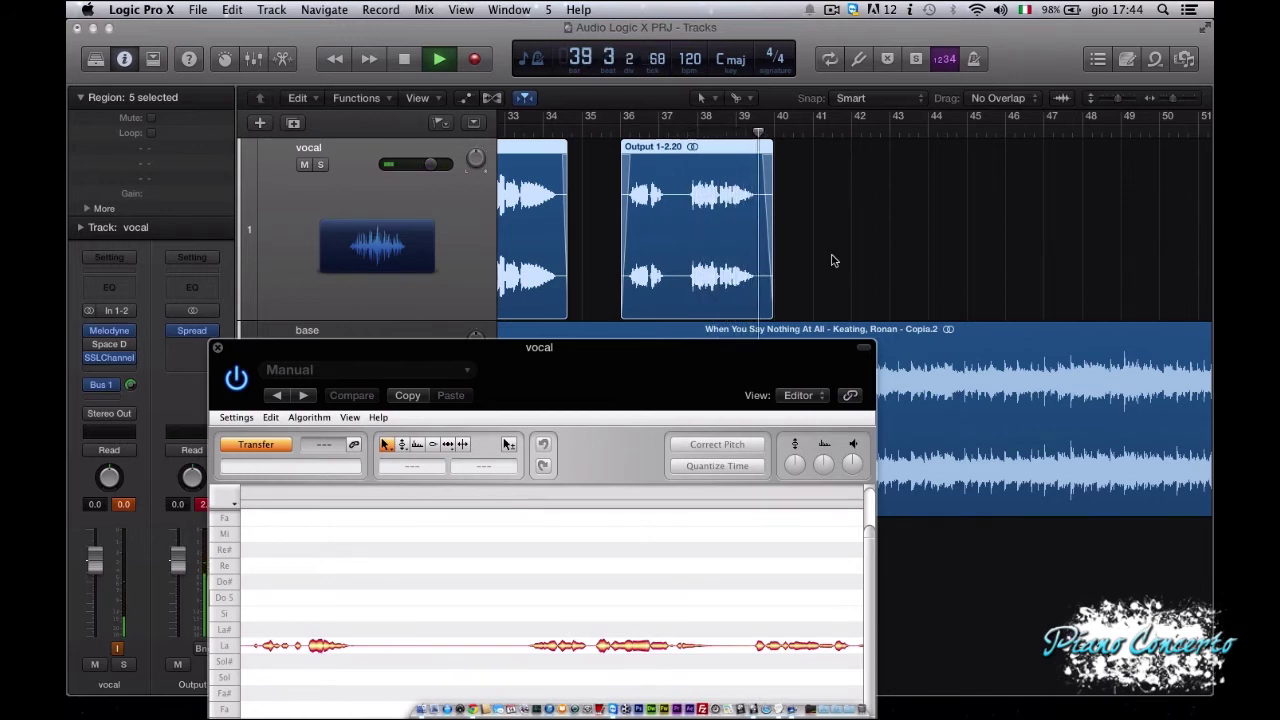
key("space")
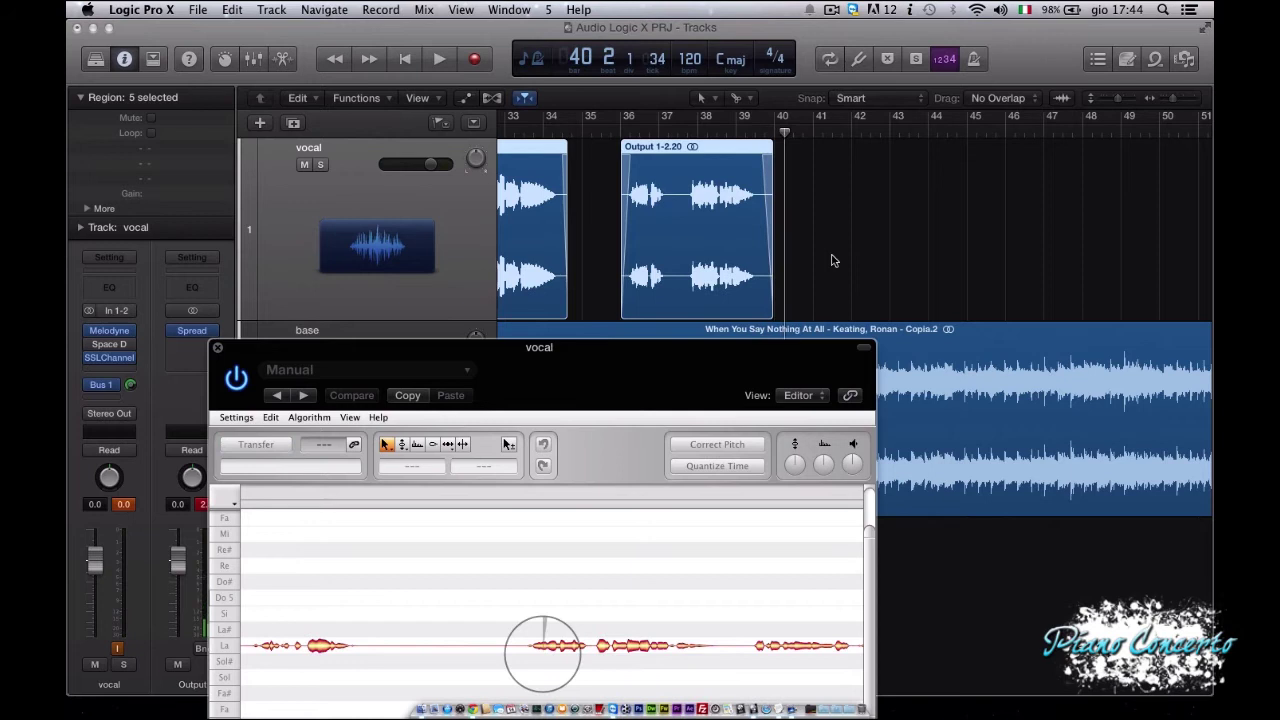
Examine the vocal notes detected in Melodyne, focusing on the first phrase around bars 7 to 9.
left_click_drag(562, 357, 680, 140)
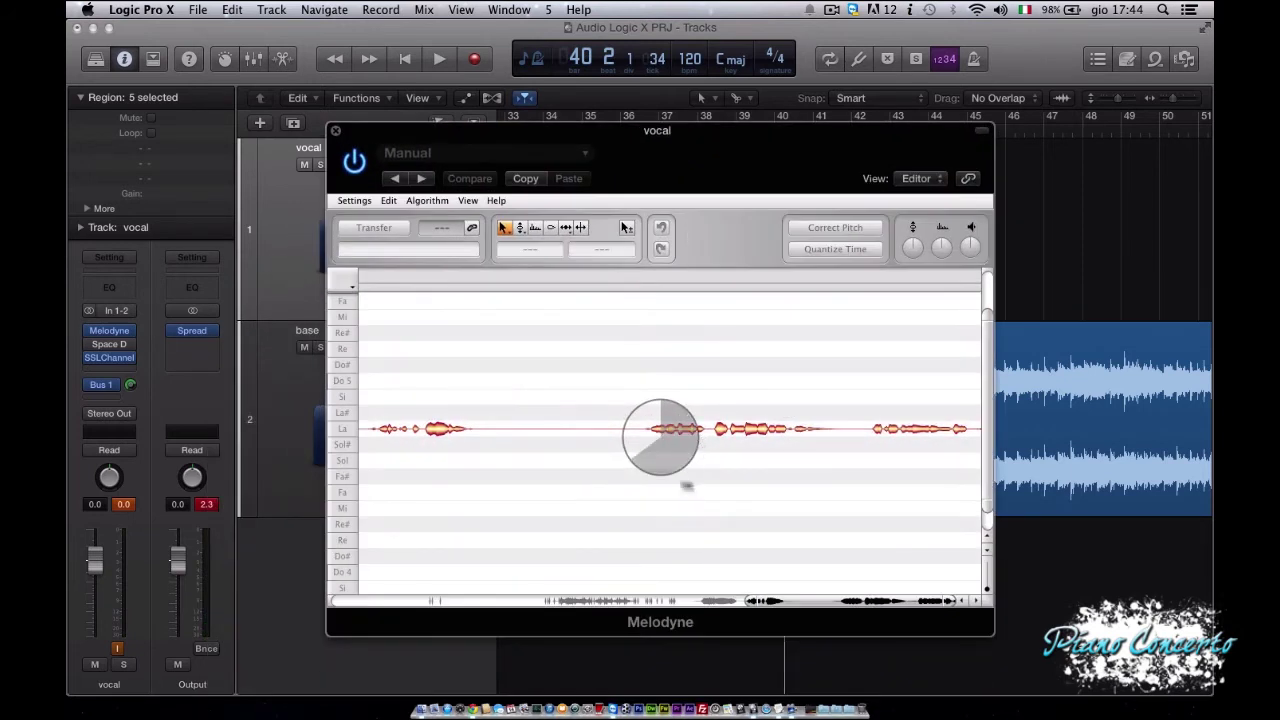
scroll(551, 444, "left", 10)
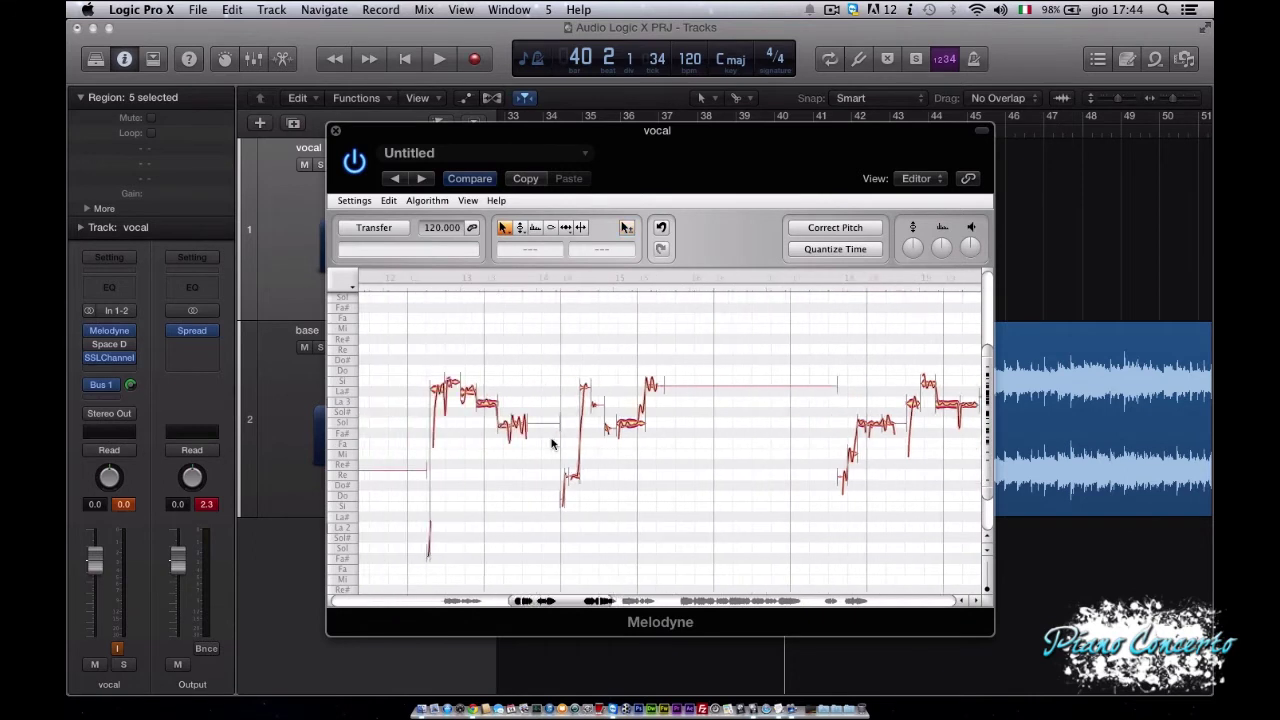
scroll(551, 444, "left", 8)
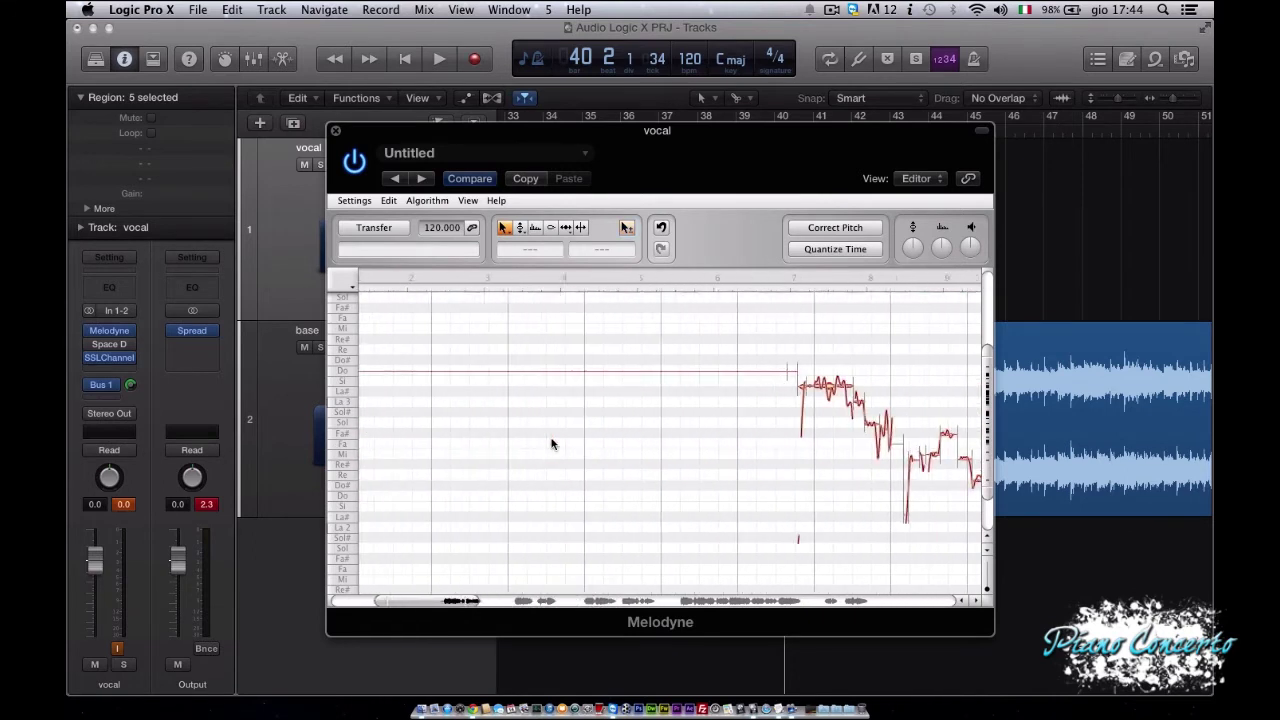
scroll(551, 444, "left", 5)
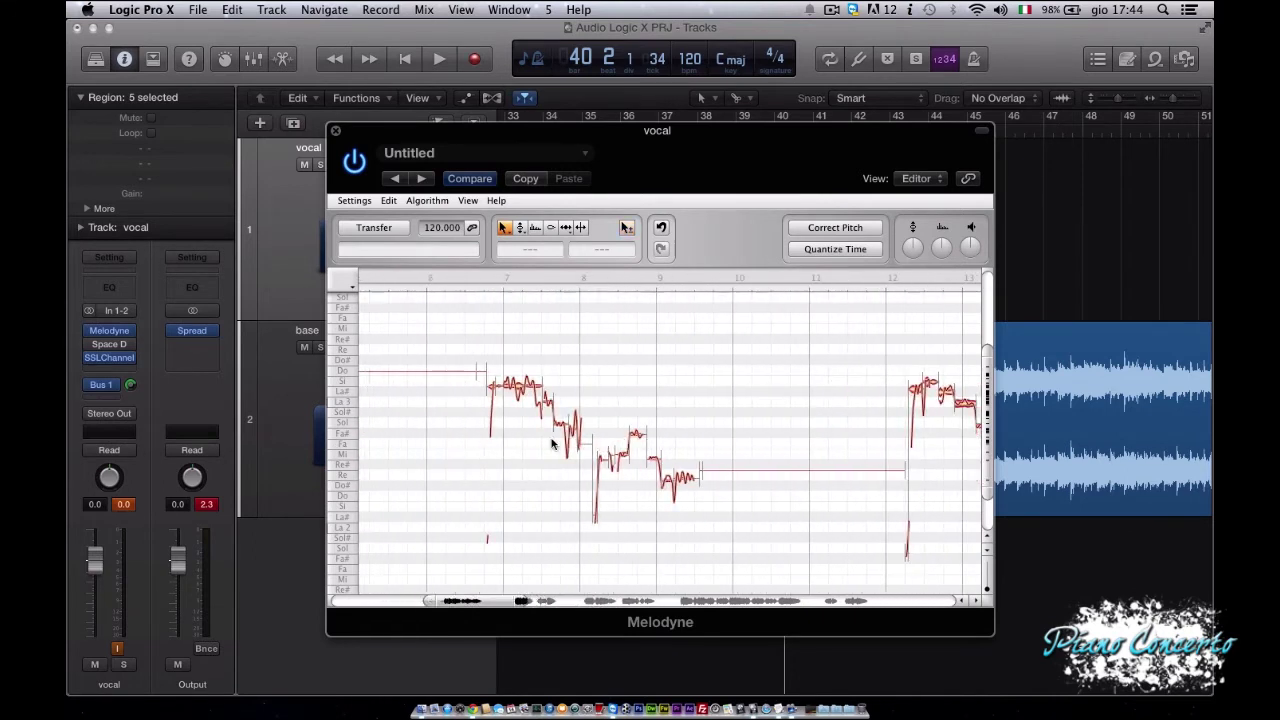
scroll(550, 440, "left", 3)
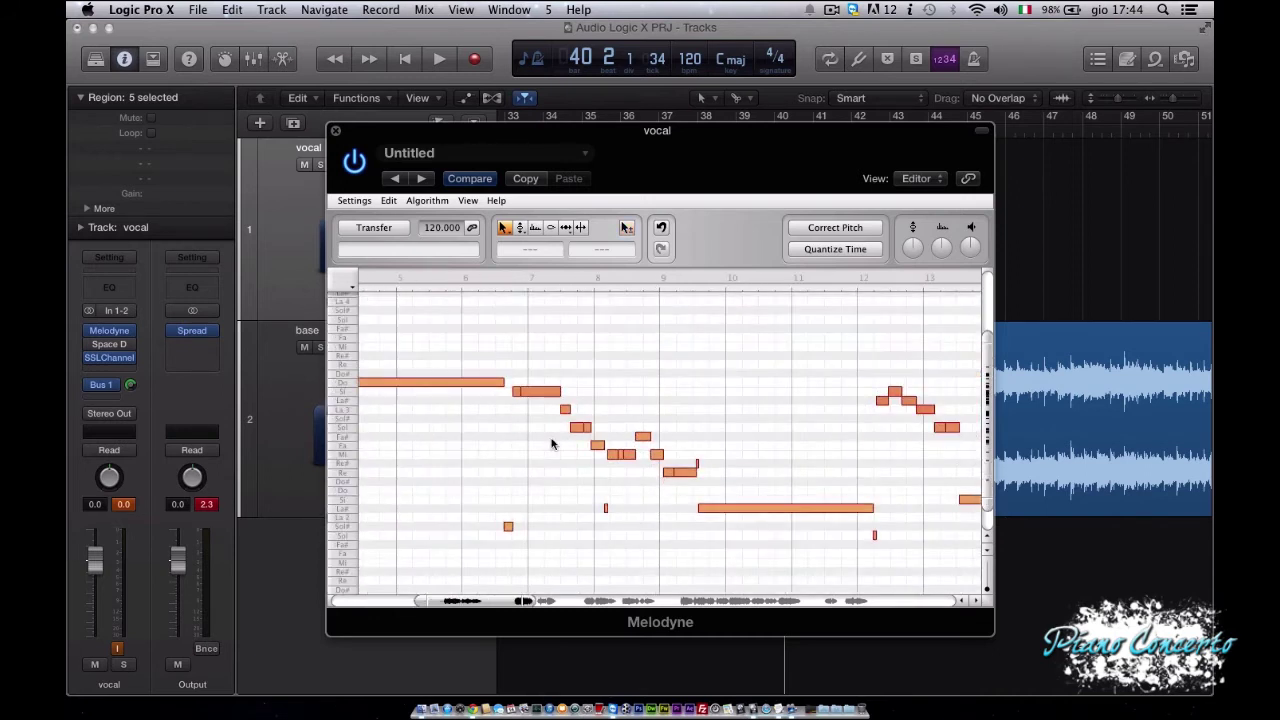
scroll(550, 440, "up", 5)
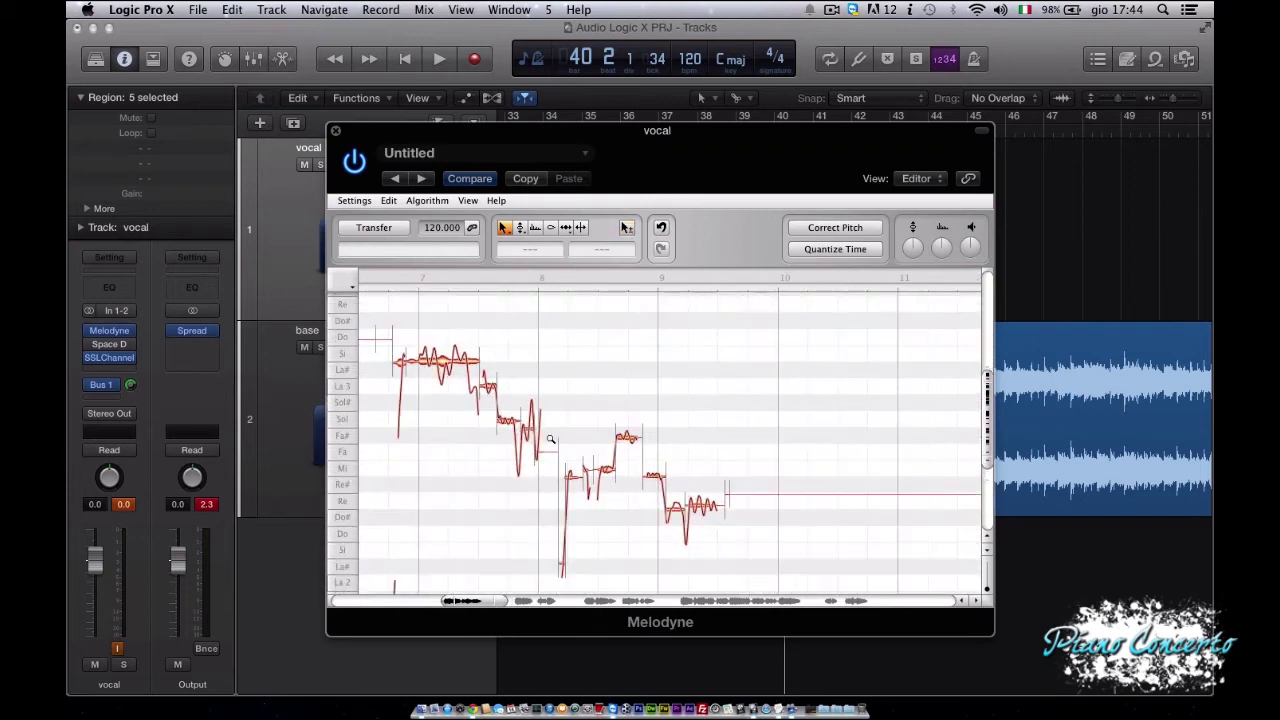
scroll(550, 440, "down", 2)
scroll(550, 440, "up", 3)
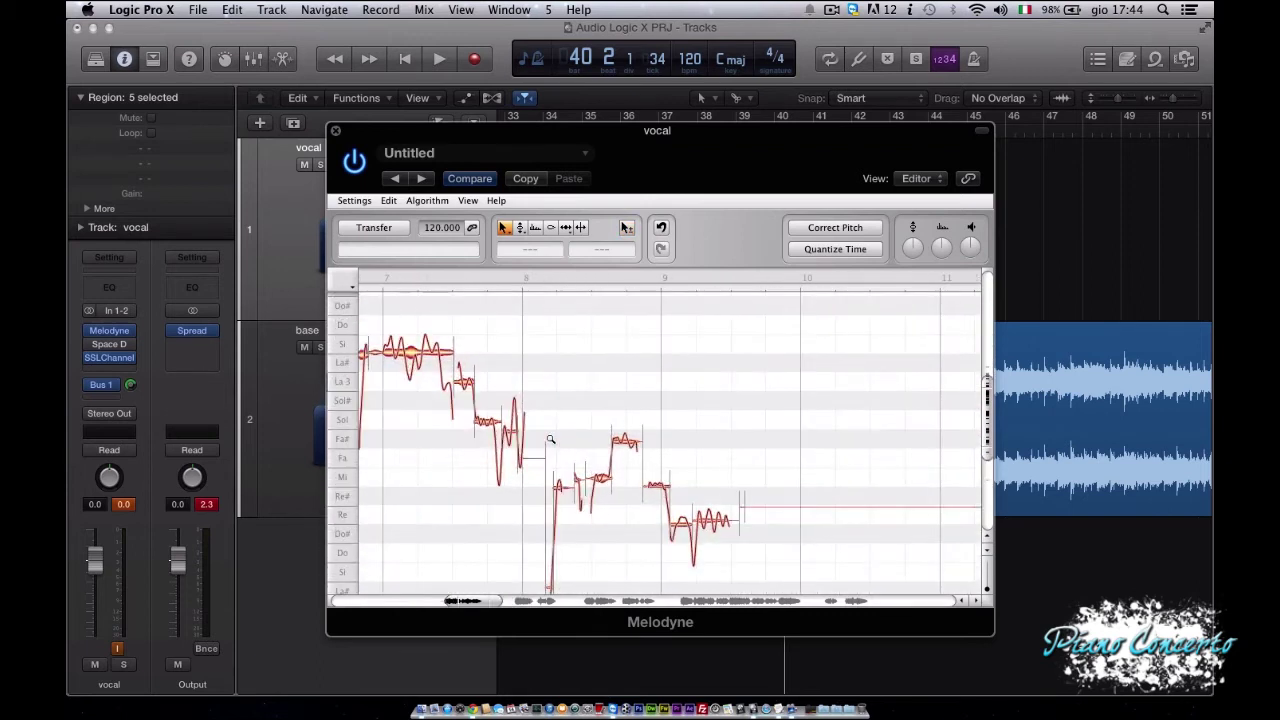
scroll(551, 443, "left", 3)
Place the playhead at bar 6 beat 3 and set a cycle range from about there to bar 8.
left_click_drag(557, 138, 614, 347)
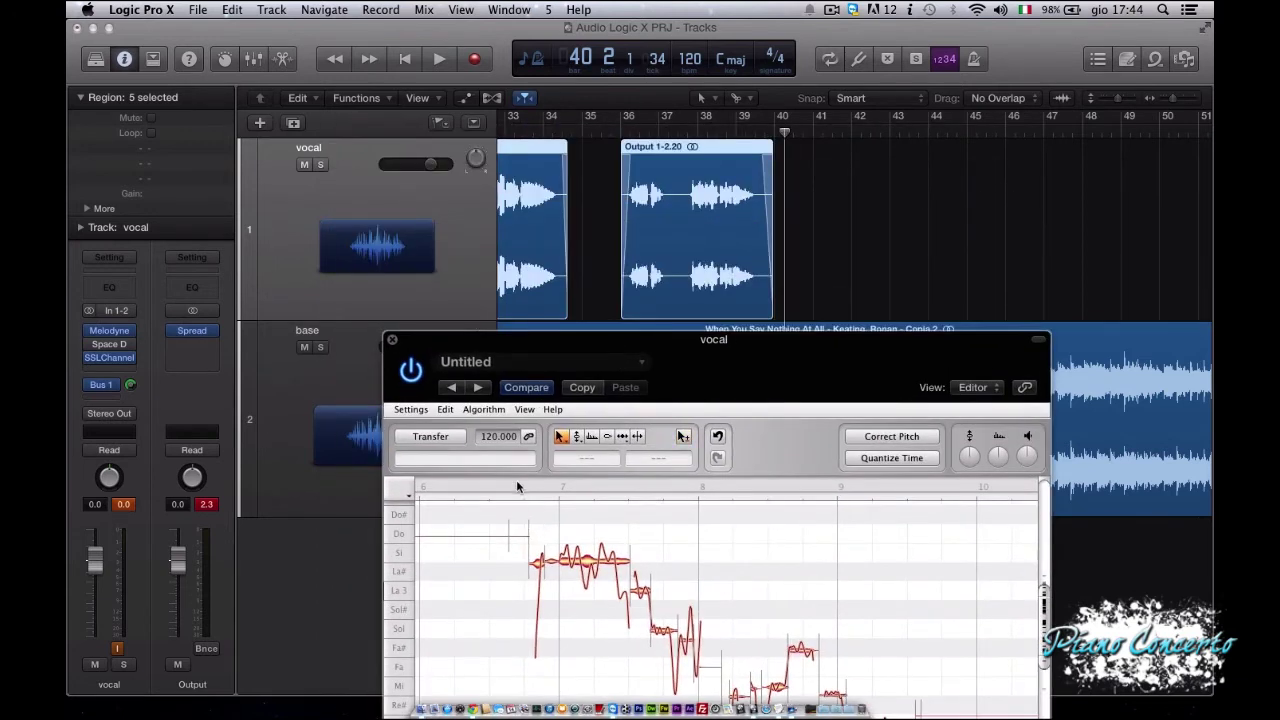
scroll(718, 158, "left", 15)
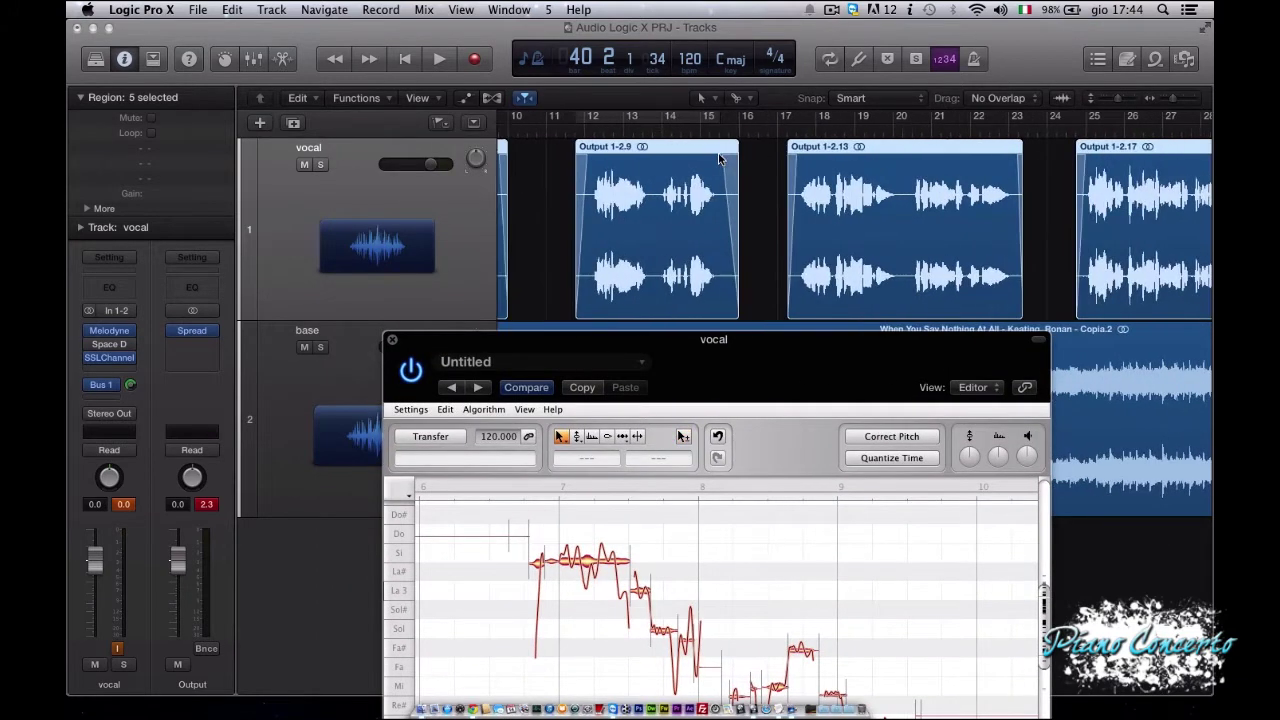
scroll(656, 137, "left", 2)
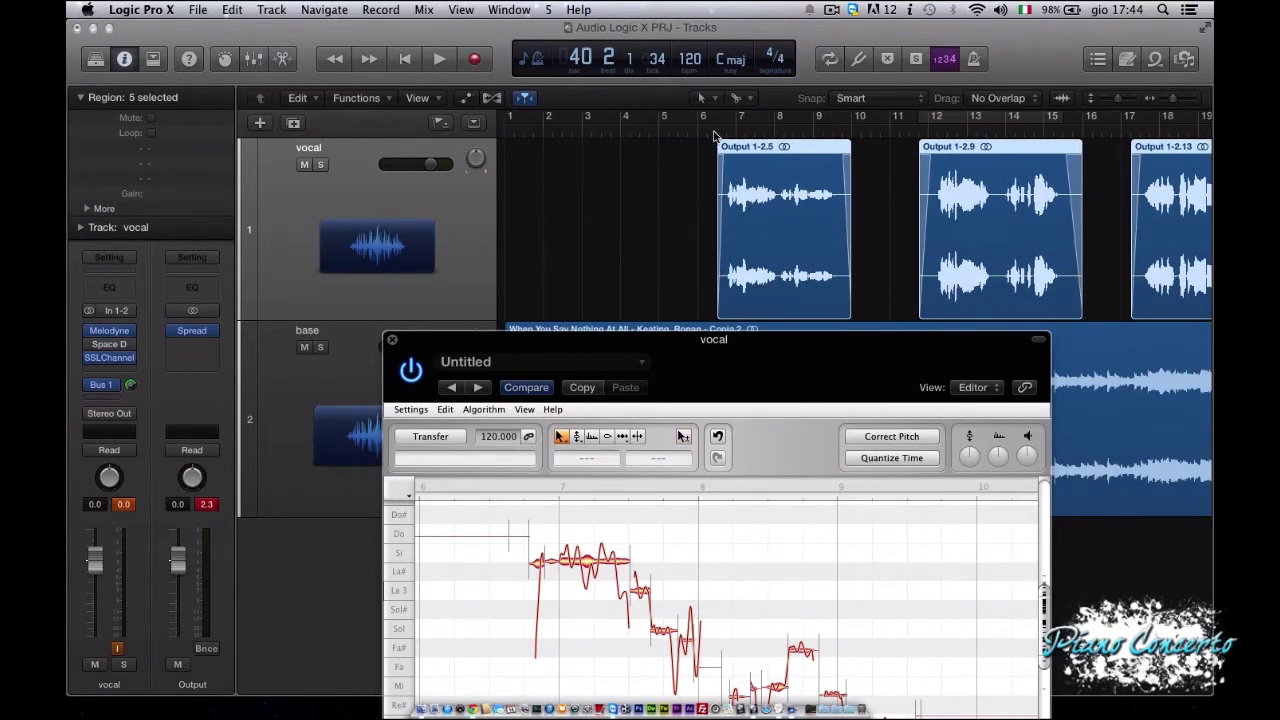
left_click(715, 133)
left_click_drag(740, 118, 818, 120)
left_click_drag(737, 117, 724, 117)
left_click_drag(822, 118, 780, 118)
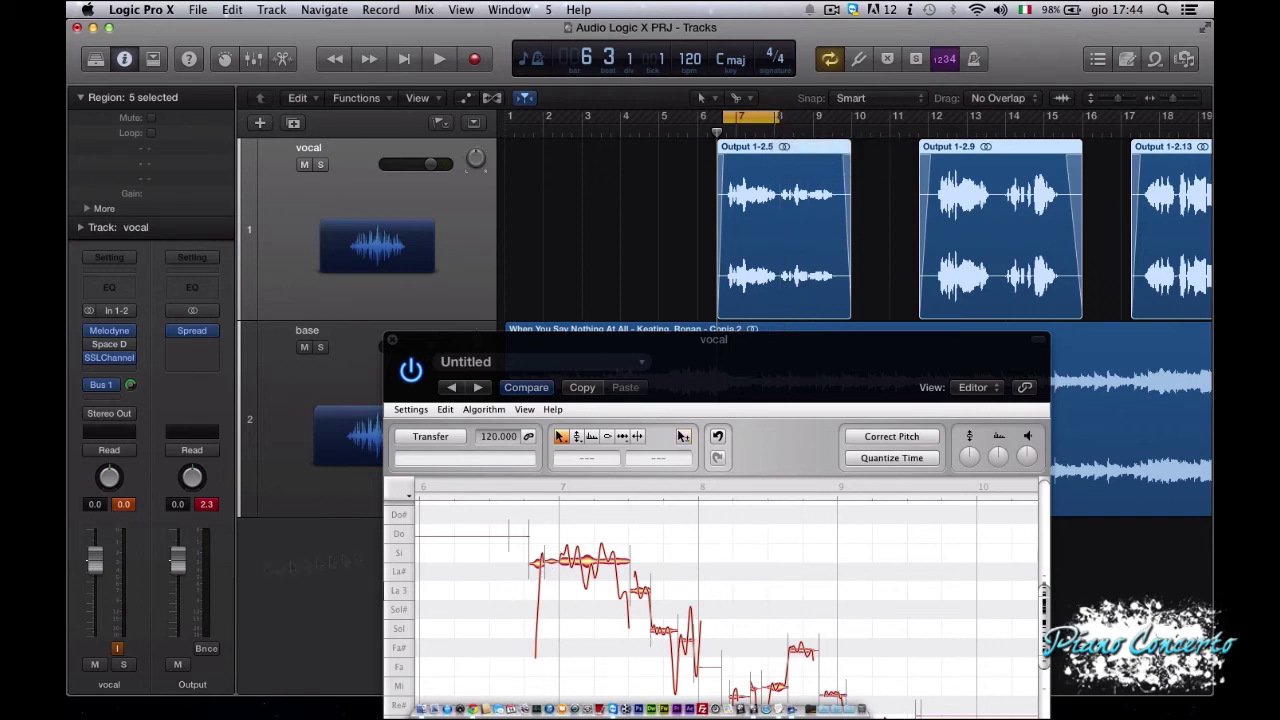
Lower the Output channel's level to -3.3 dB and play the cycled vocal phrase while watching its notes in Melodyne.
left_click(207, 505)
left_click_drag(180, 560, 180, 593)
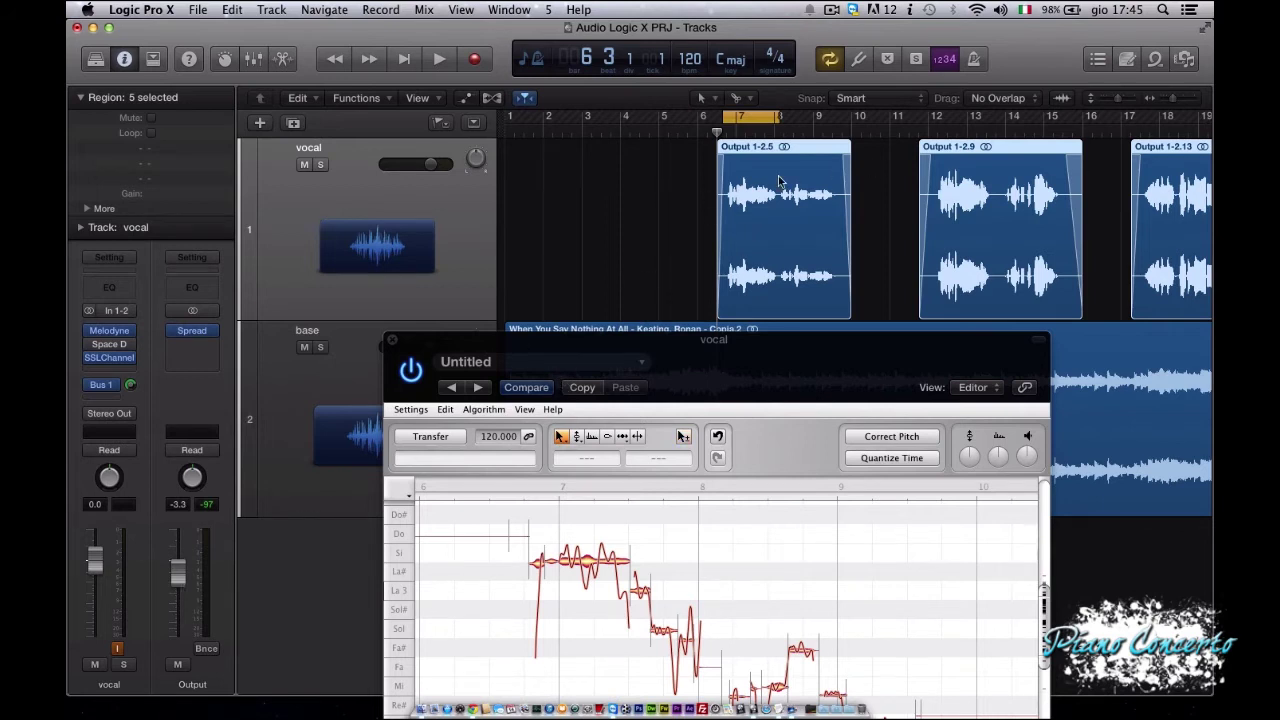
key("space")
left_click_drag(718, 357, 586, 182)
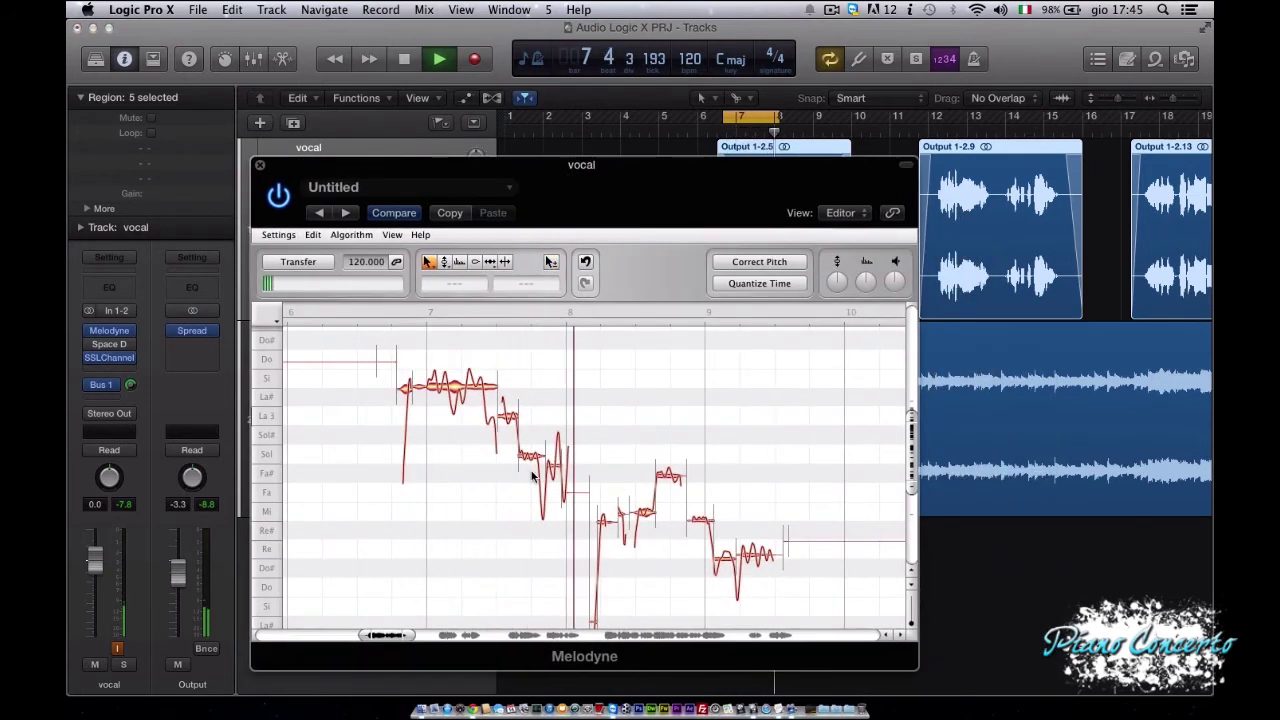
key("space")
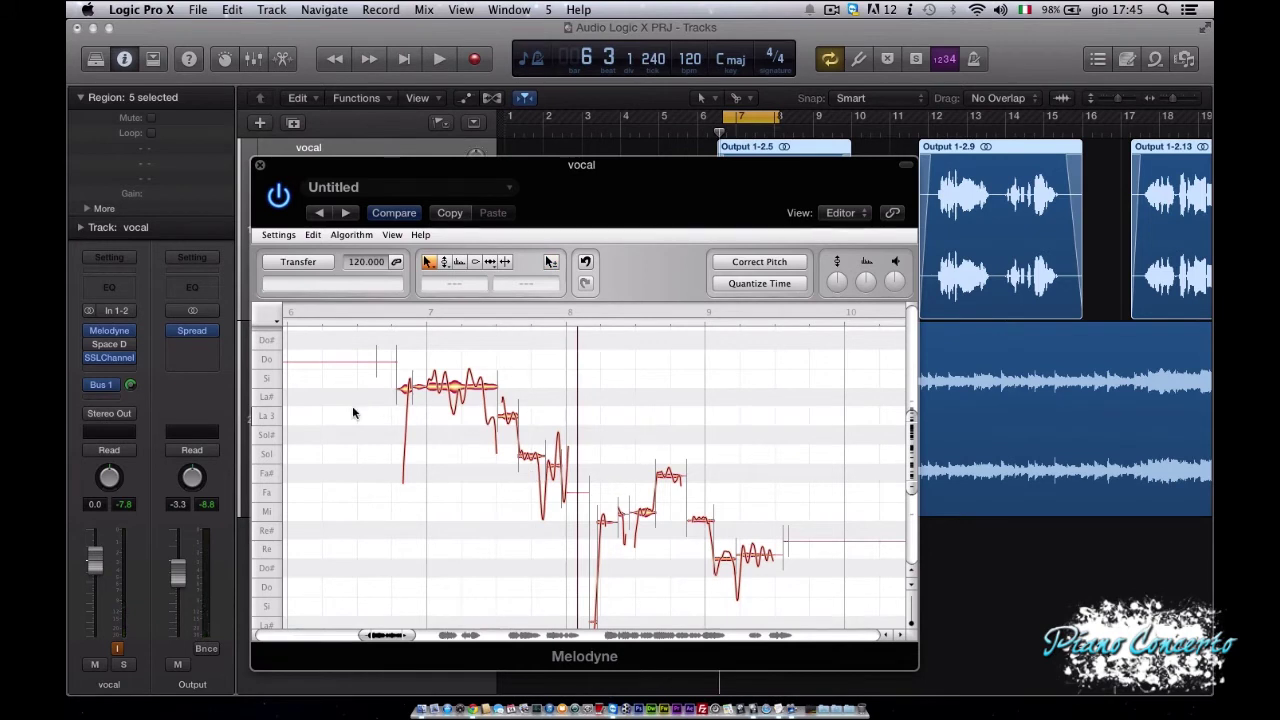
Try lowering the first phrase's opening note to La 3 with the Pitch Tool, and undo the change.
left_click(445, 262)
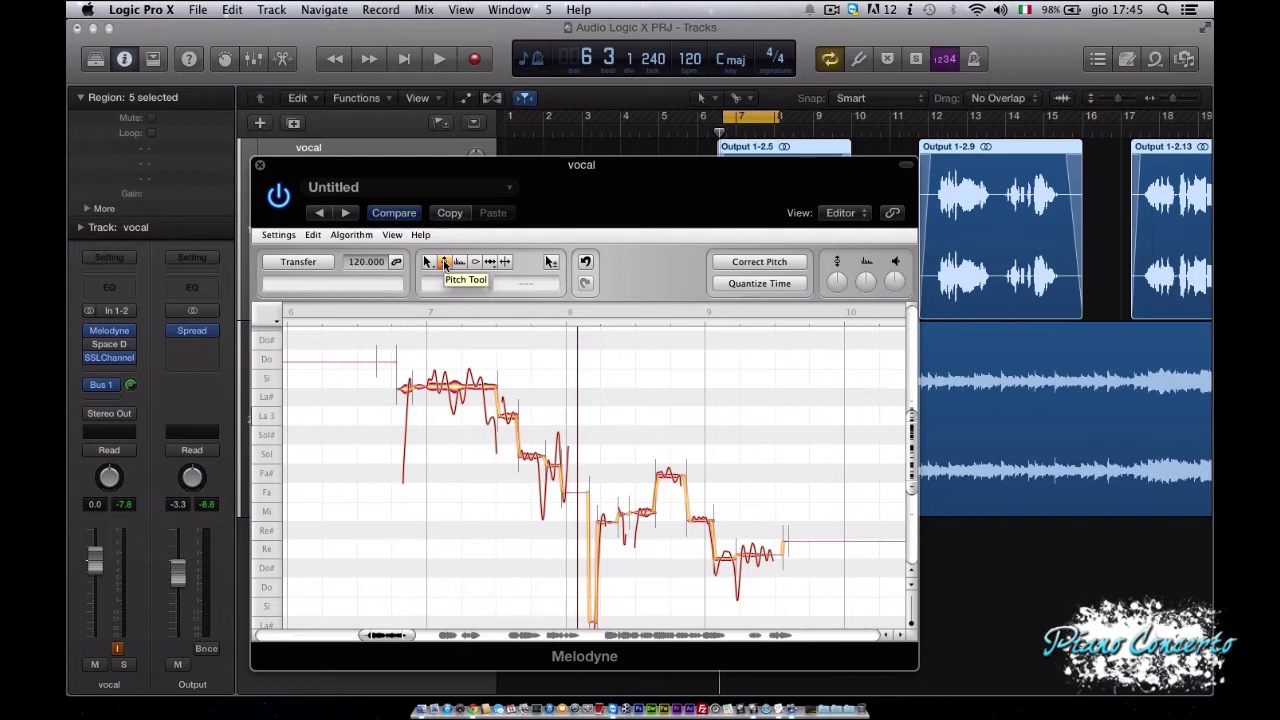
left_click(445, 262)
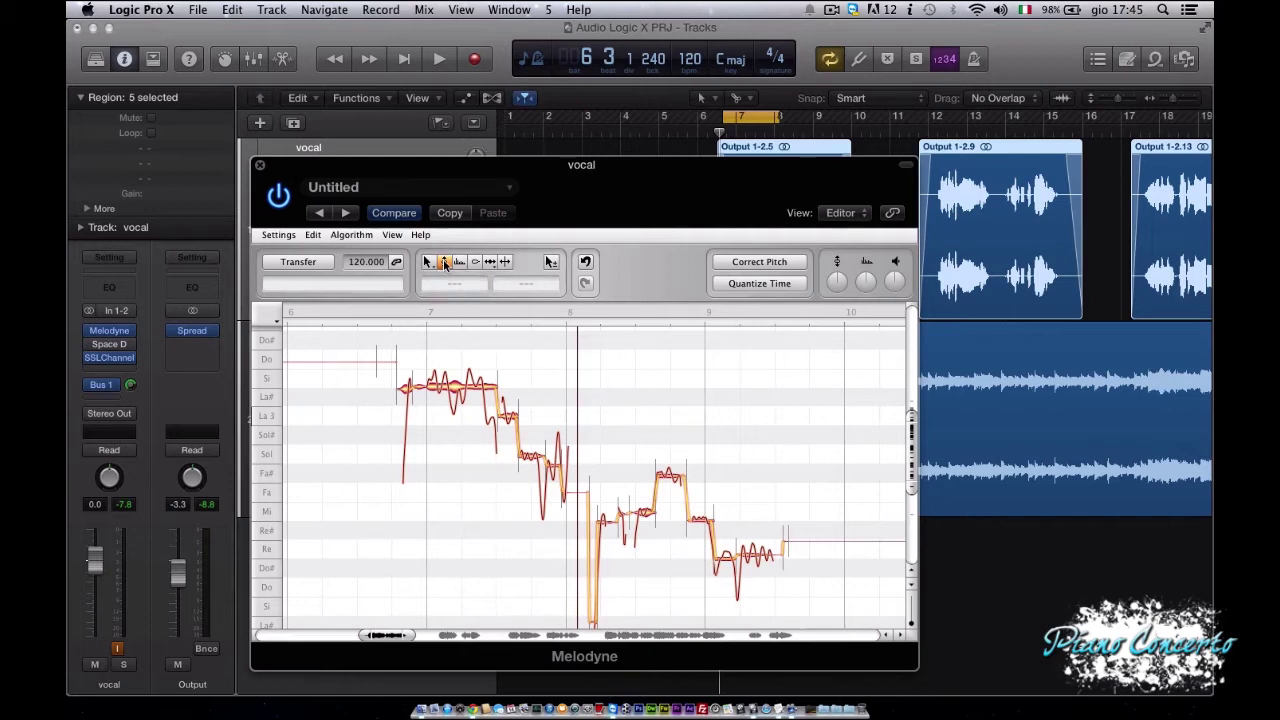
mouse_move(407, 390)
left_mouse_down()
mouse_move(405, 372)
mouse_move(404, 422)
mouse_move(402, 354)
mouse_move(403, 405)
left_mouse_up()
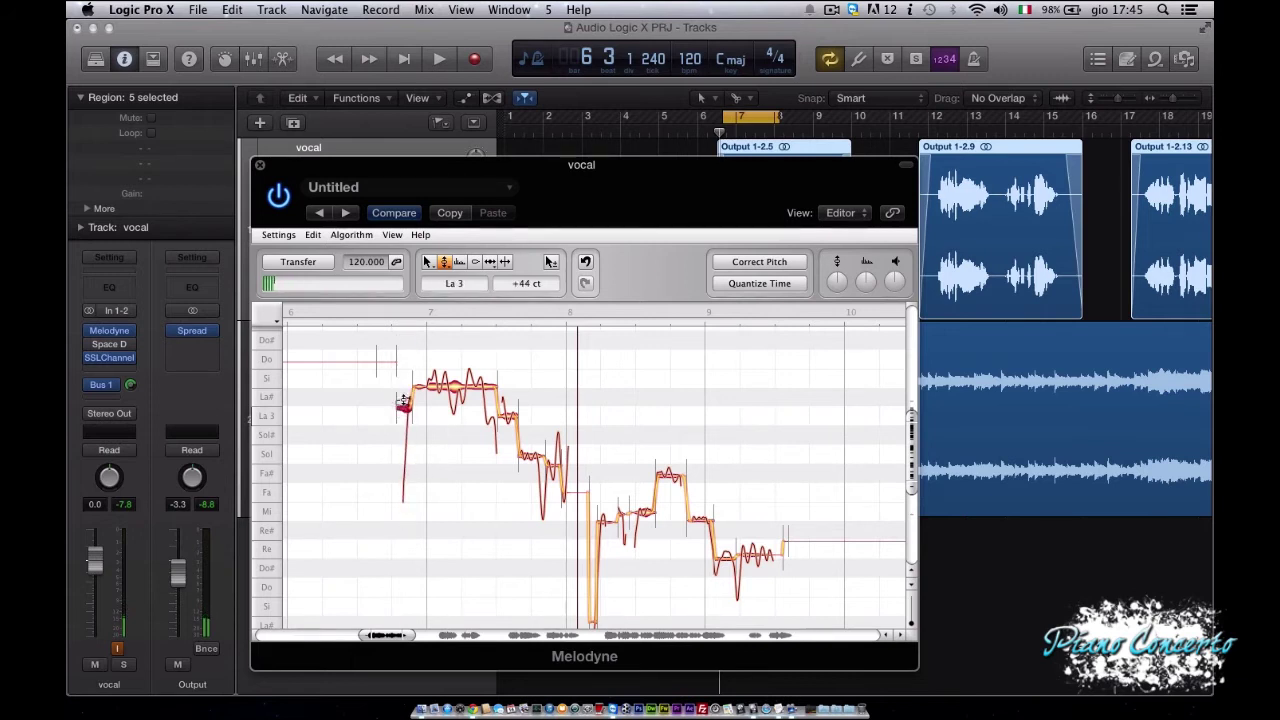
key("super+z")
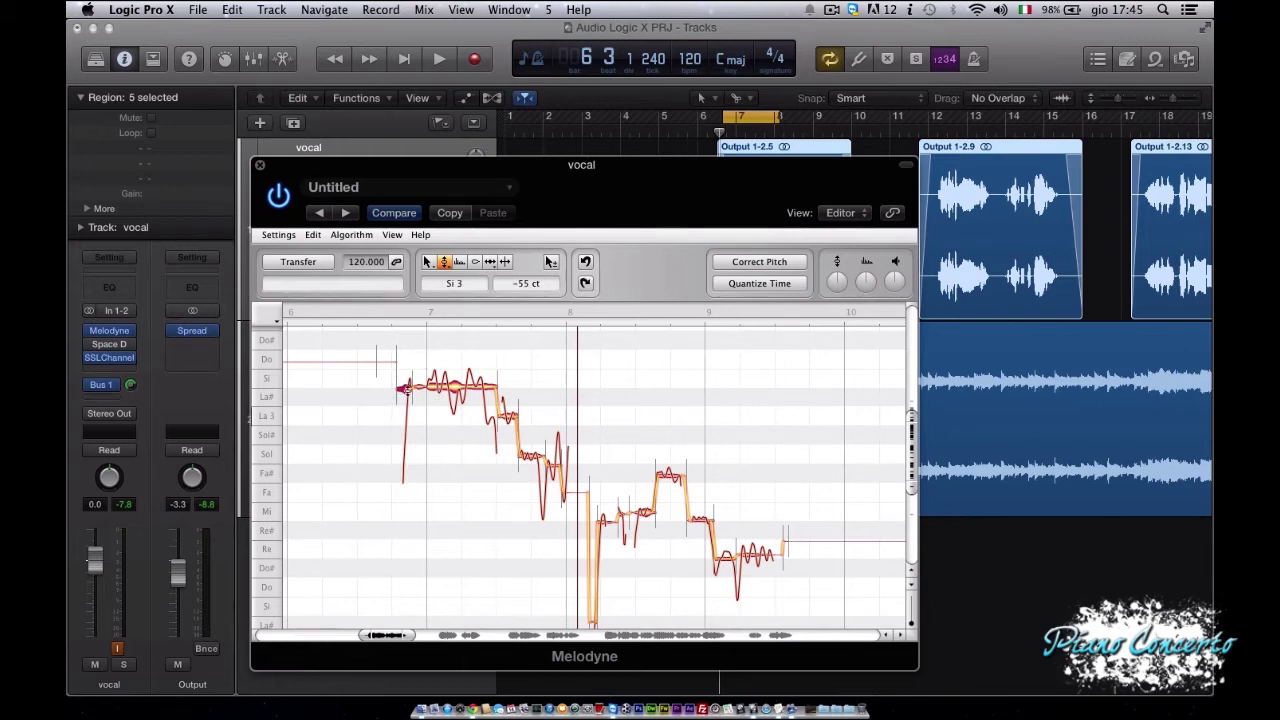
Lower the first phrase's opening note to La 3 and set the pitch grid to No Snap.
left_click_drag(403, 390, 403, 403)
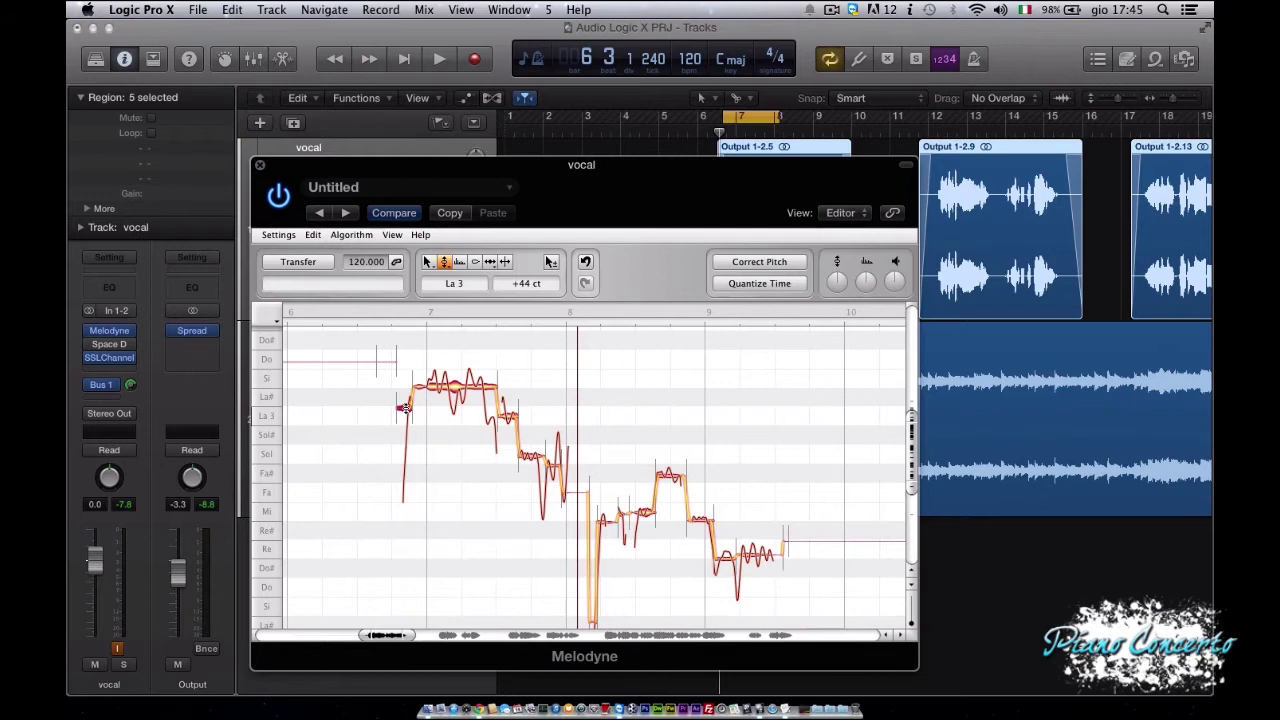
mouse_move(404, 407)
left_mouse_down()
mouse_move(403, 432)
mouse_move(401, 396)
mouse_move(403, 410)
left_mouse_up()
left_click(267, 317)
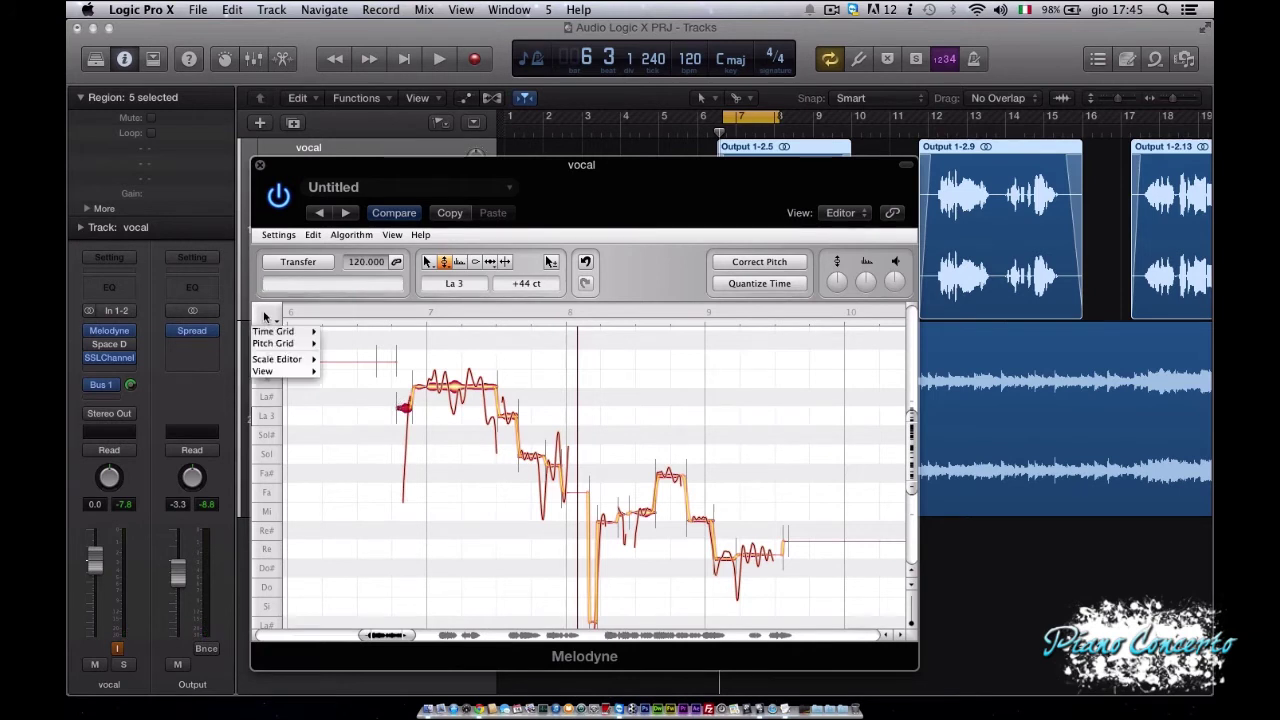
mouse_move(285, 343)
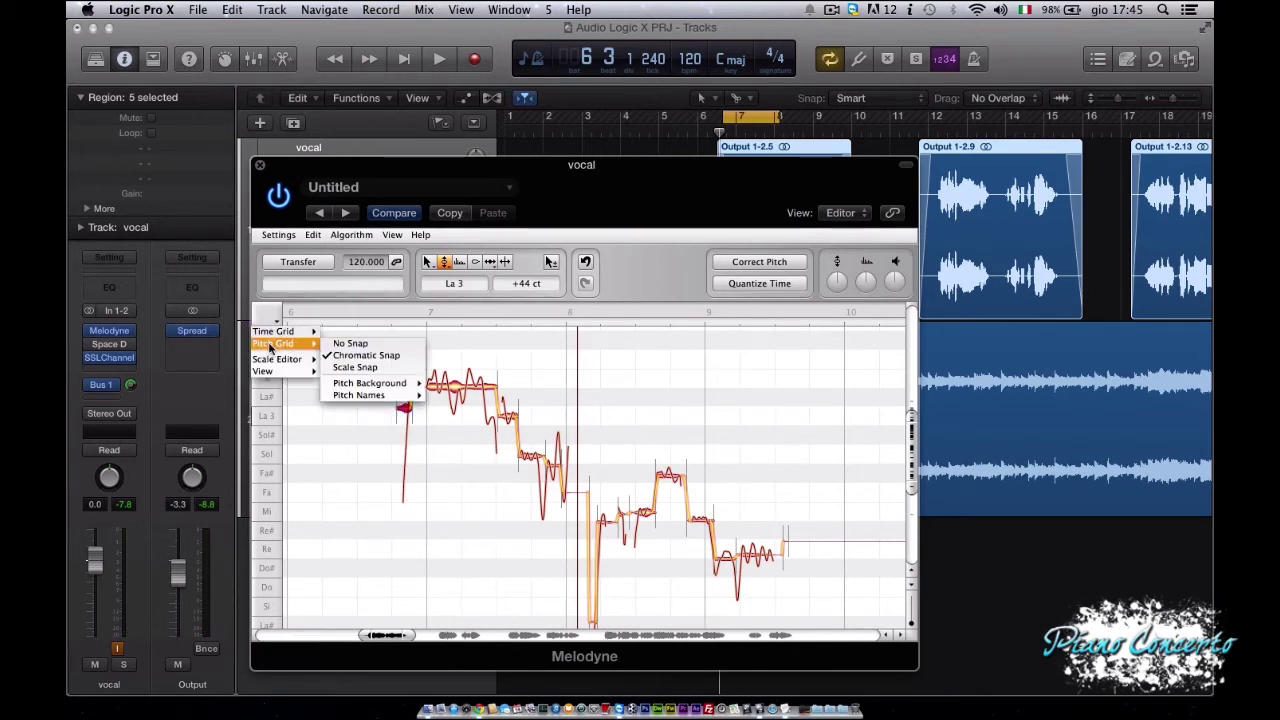
left_click(345, 344)
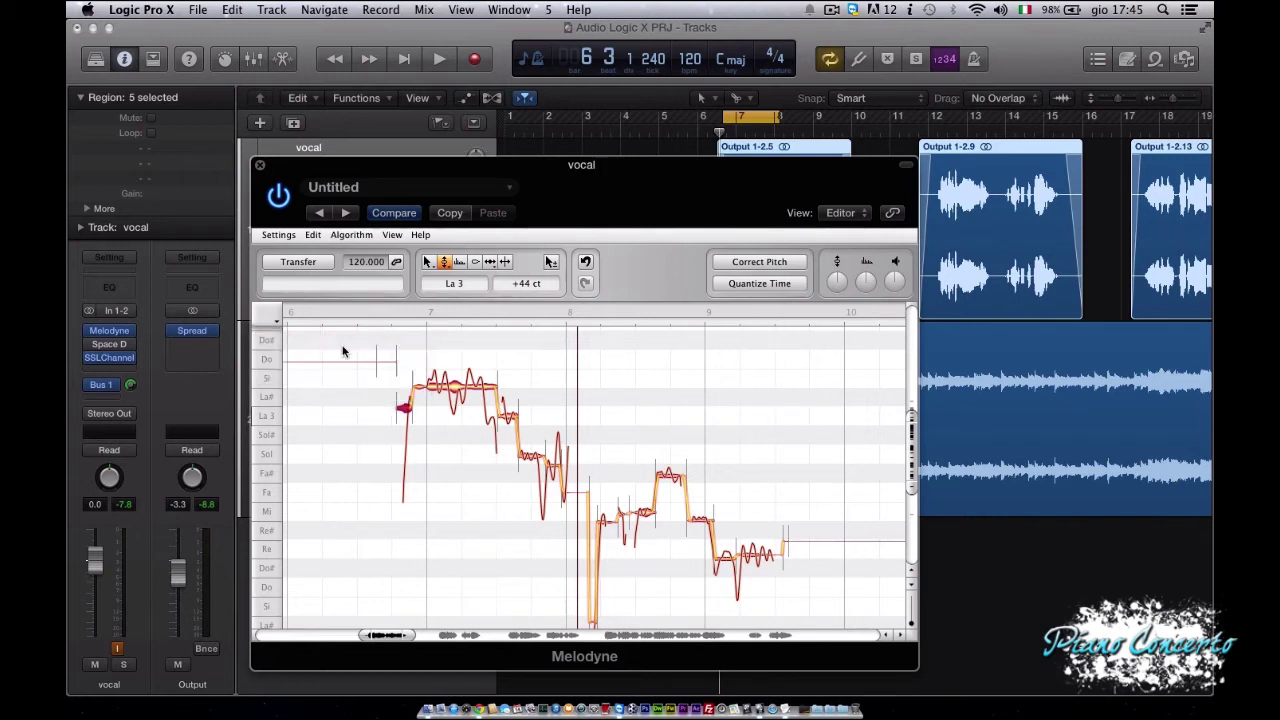
Raise the opening note freely to Si 3 at -46 ct and play the start of the phrase.
left_click_drag(404, 408, 404, 388)
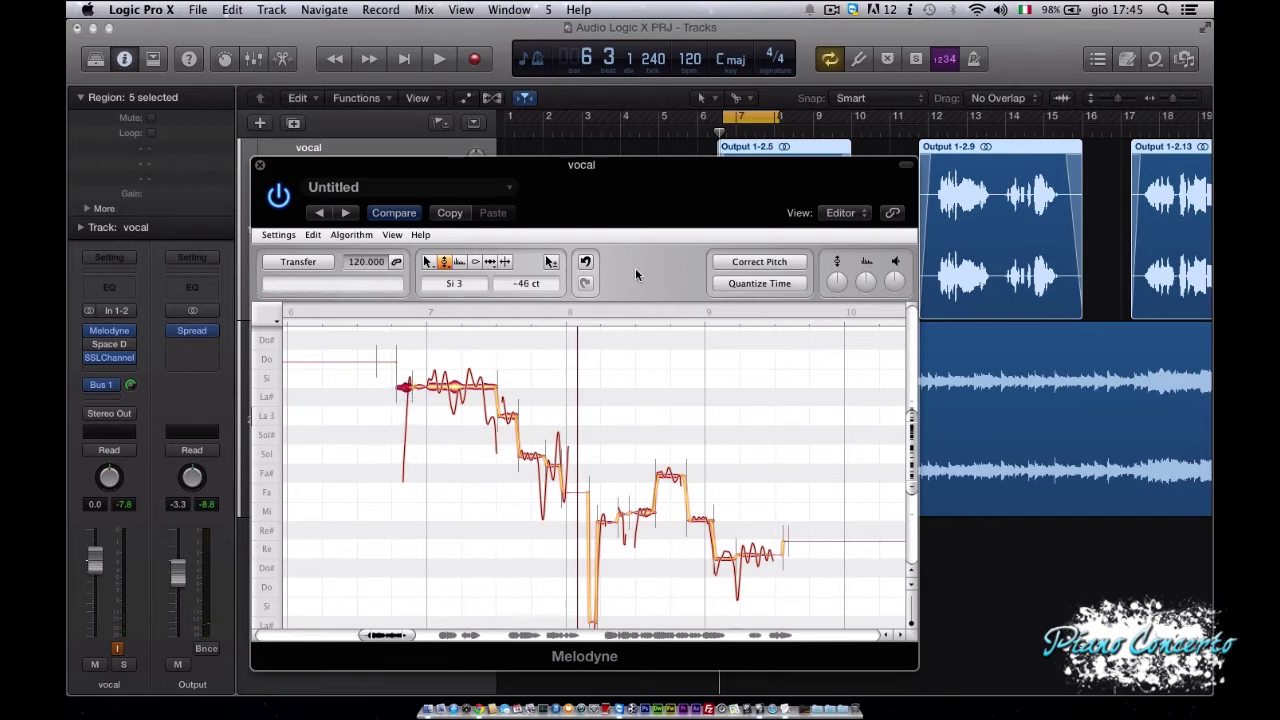
key("space")
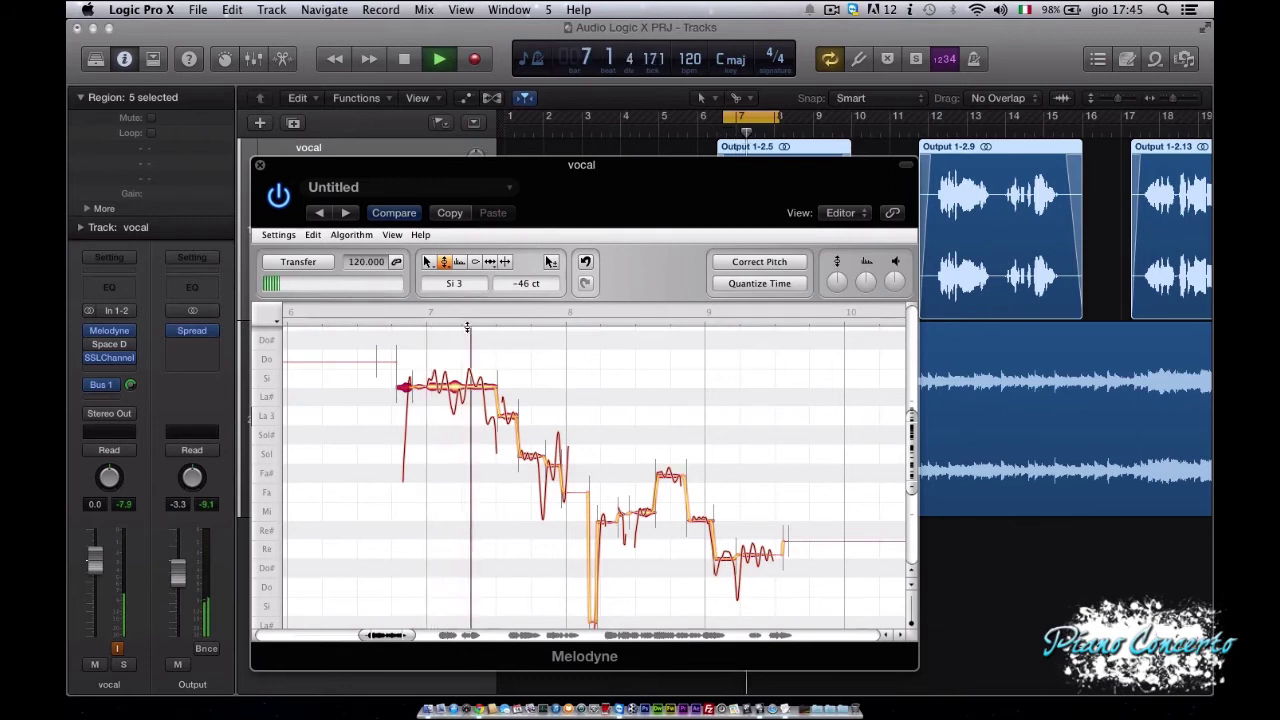
key("space")
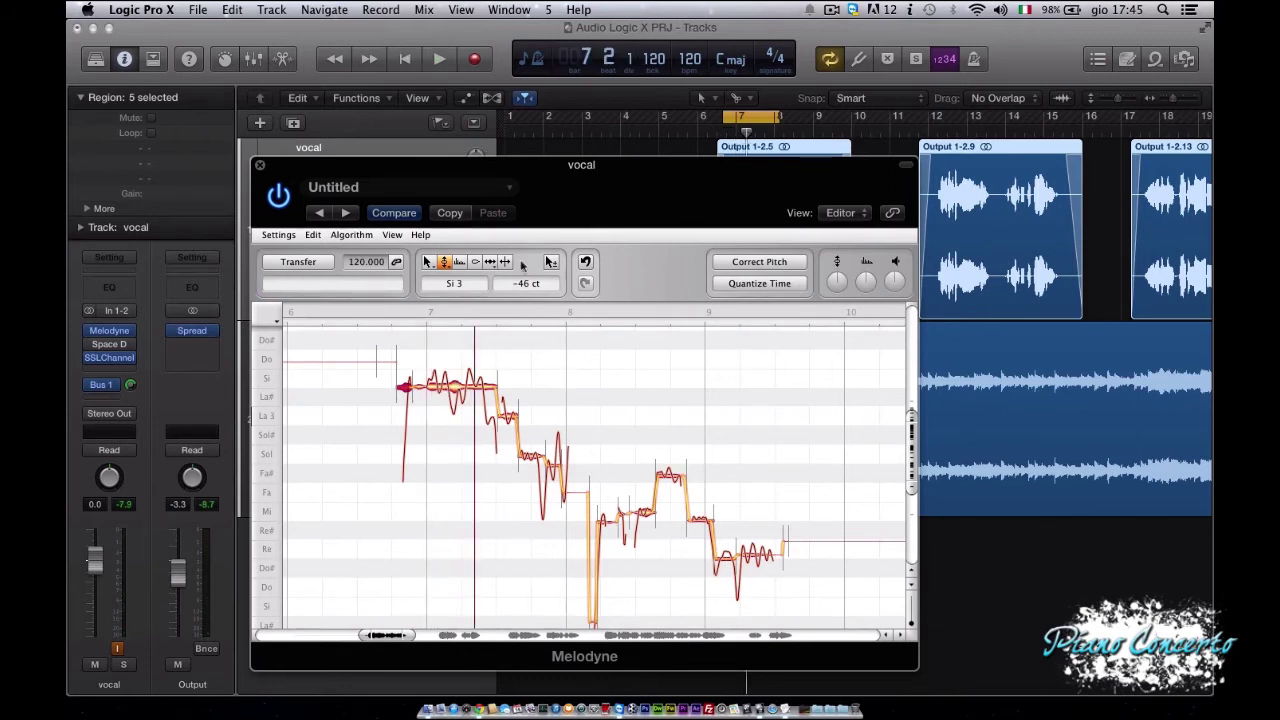
Split the long Si note in bar 7 at two points with the note separation tool, isolating its short dip.
left_click(506, 262)
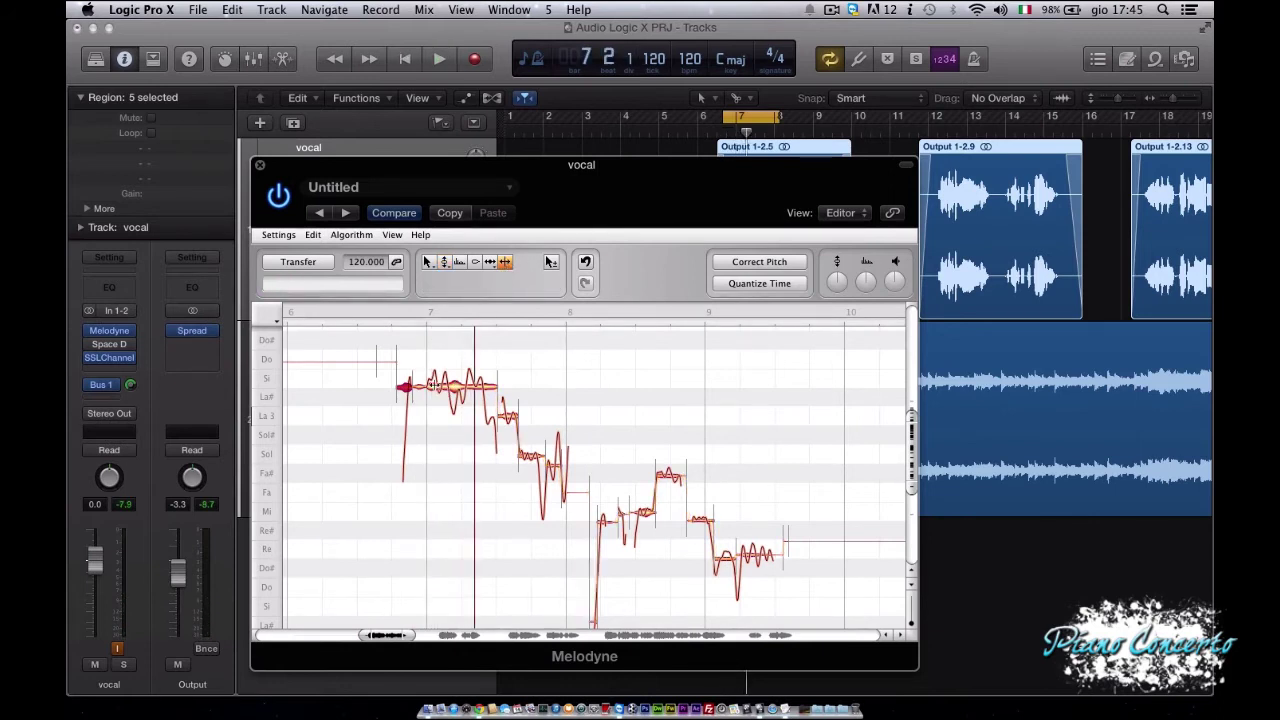
scroll(435, 397, "up", 5)
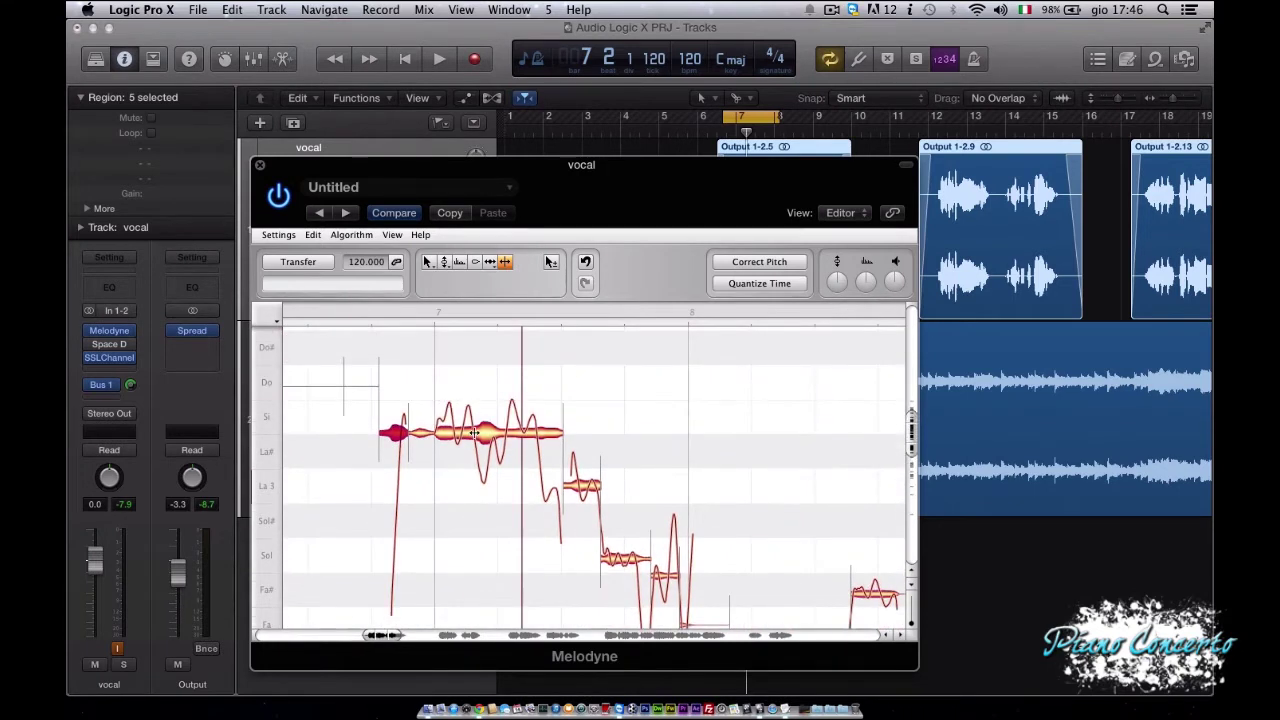
left_click(475, 434)
left_click(502, 452)
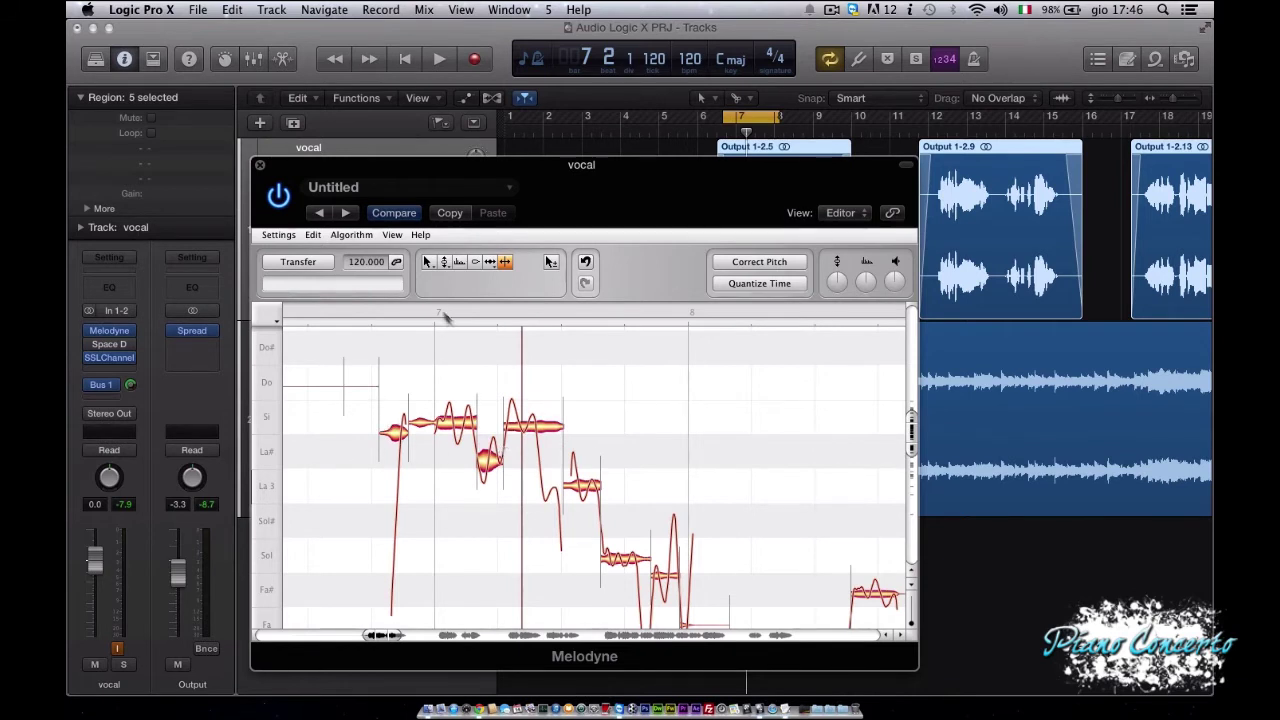
Fine-tune the opening note to Si 3 at 0 ct with the Pitch Tool.
left_click(444, 261)
left_click(398, 430)
left_click_drag(398, 430, 395, 420)
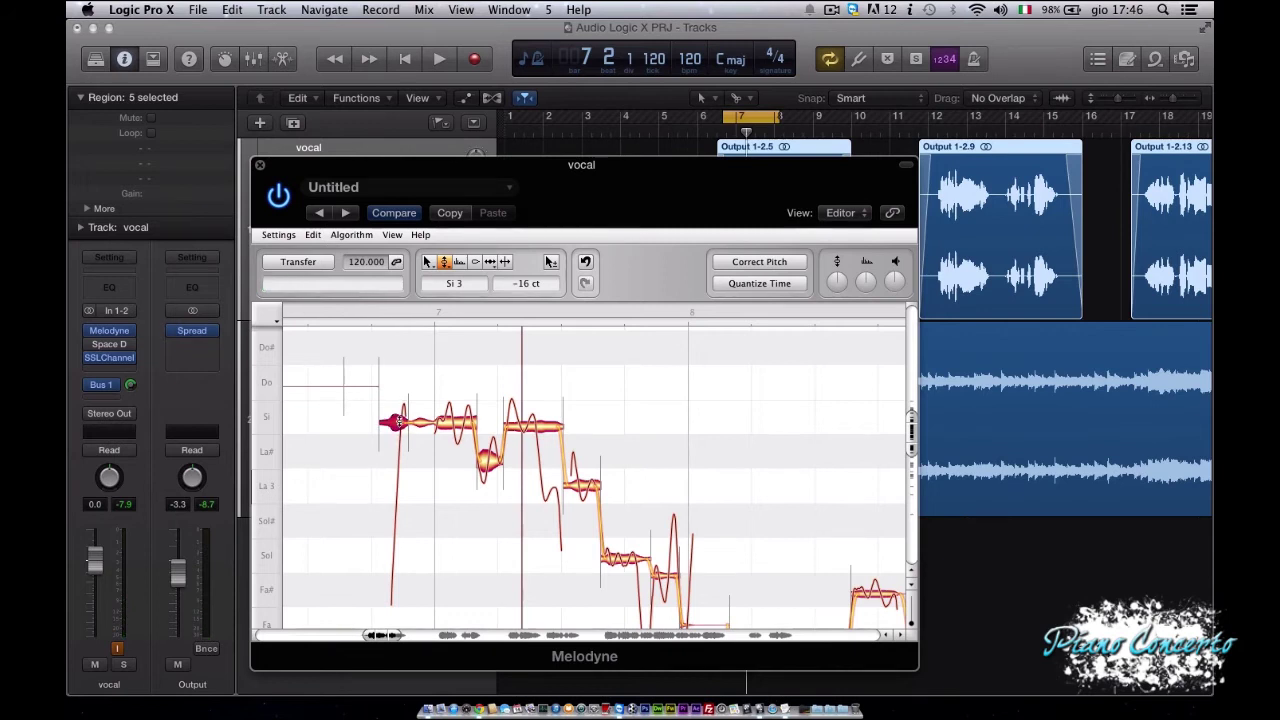
left_click_drag(396, 422, 394, 419)
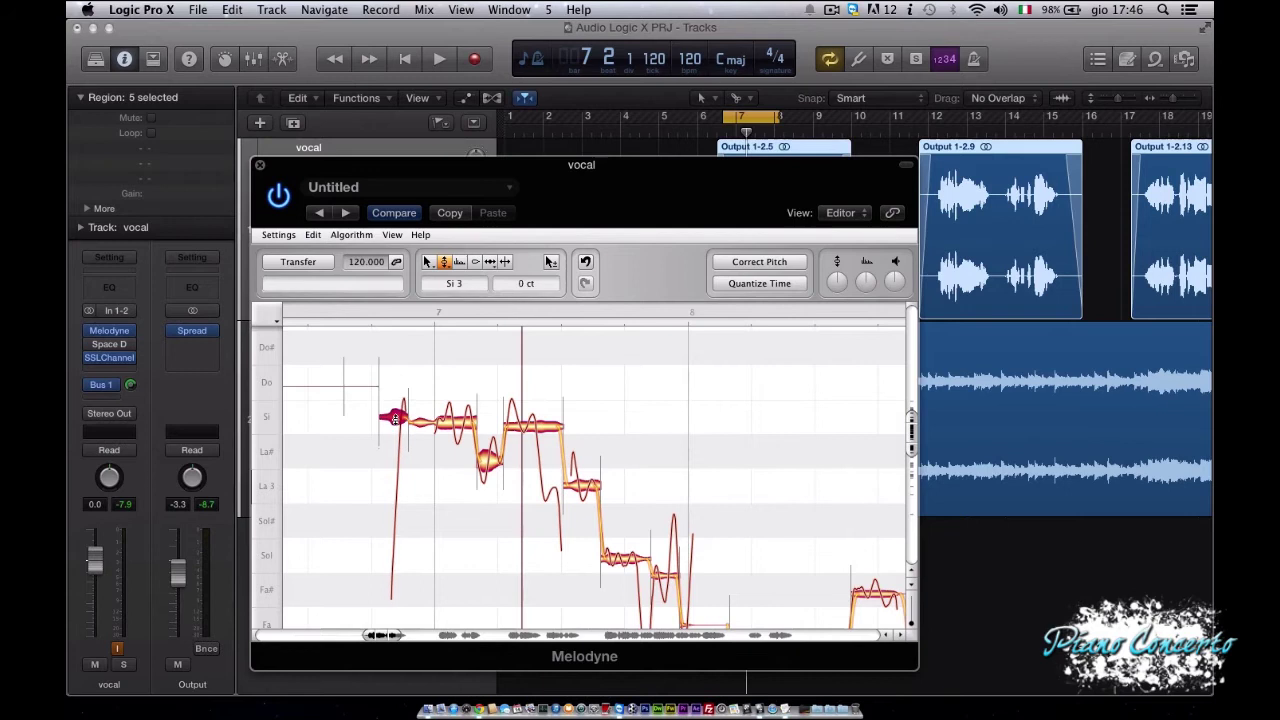
Center the split notes at 0 ct, the outer two on Si 3 and the short middle one on La# 3, and play the phrase.
left_click(452, 423, "shift")
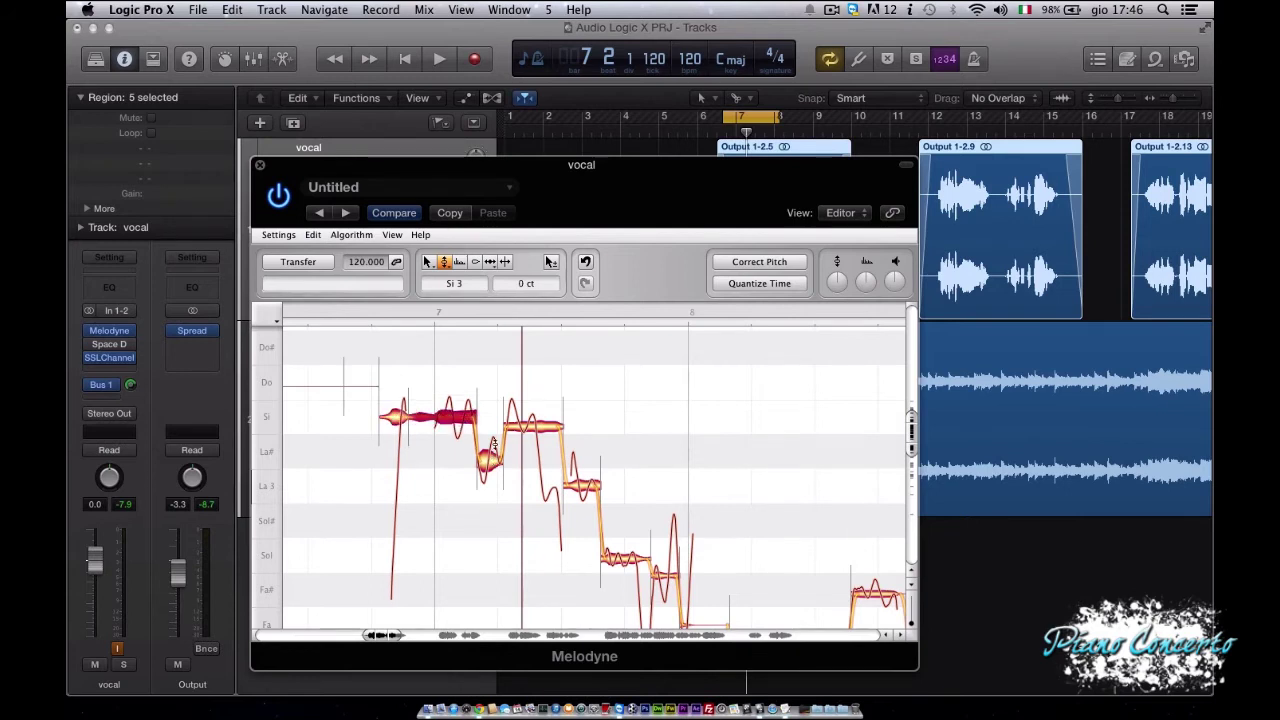
left_click(490, 450)
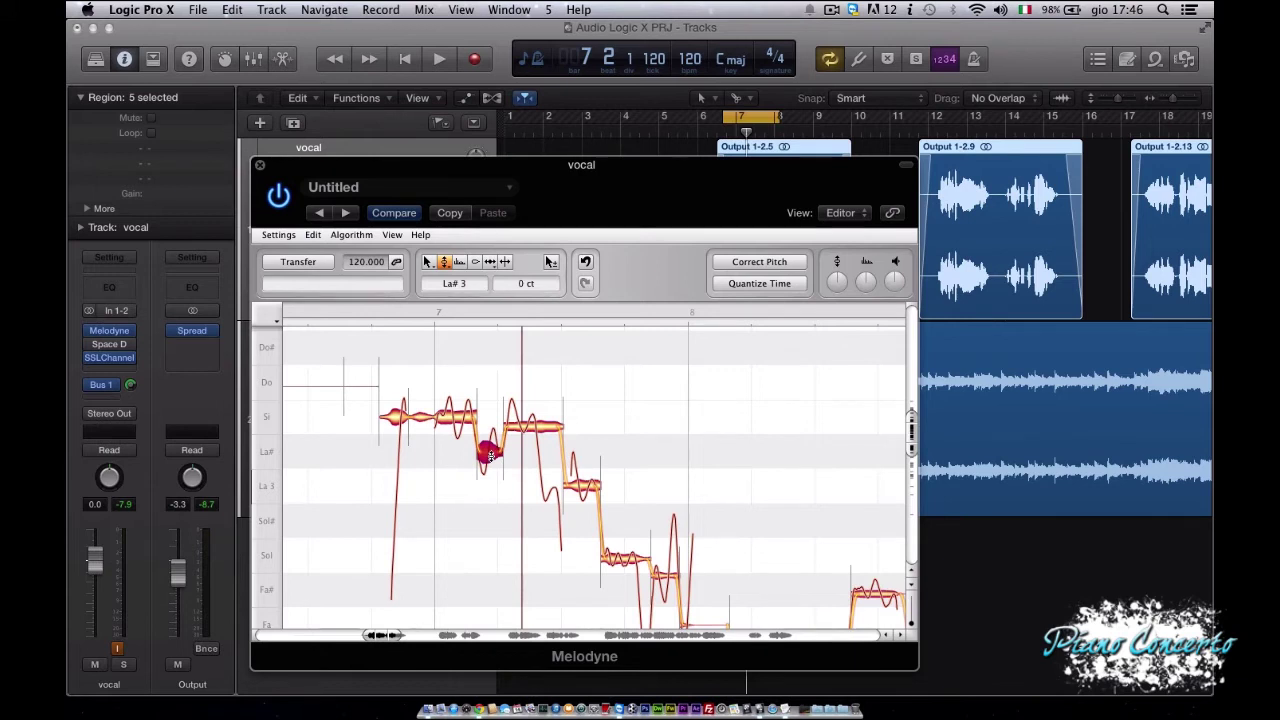
key("space")
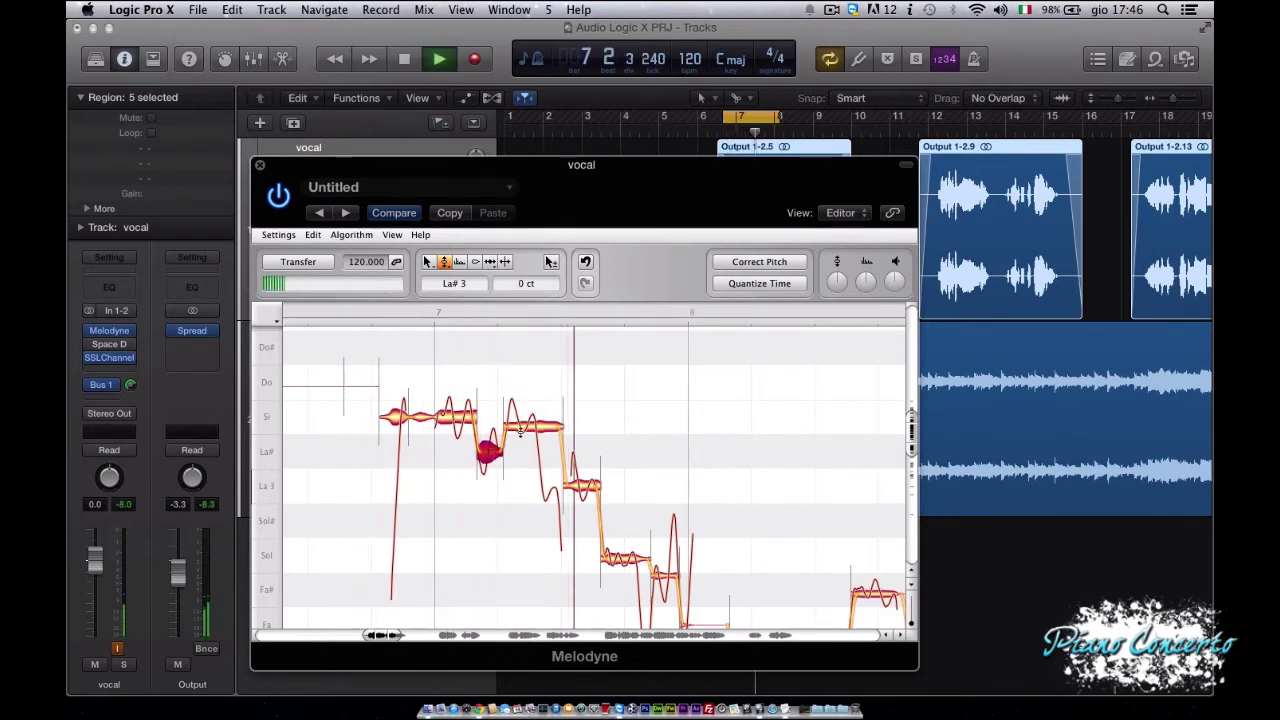
key("space")
left_click(519, 428)
key("space")
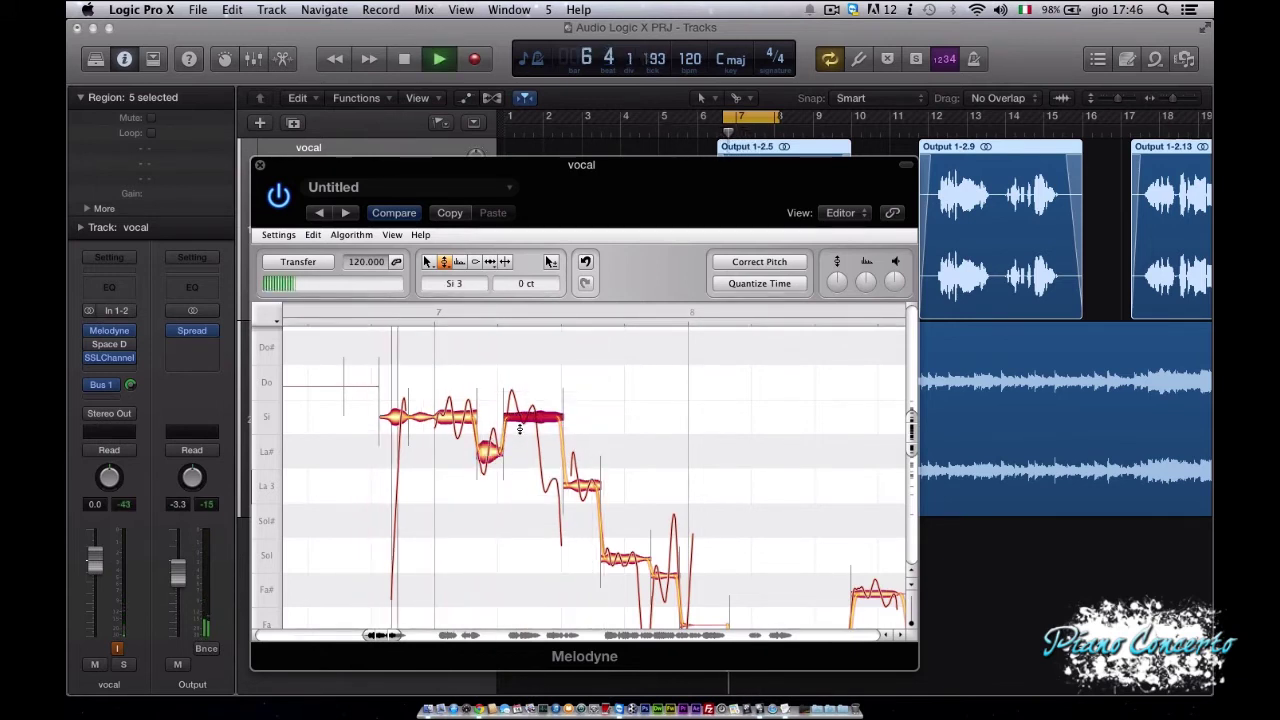
key("space")
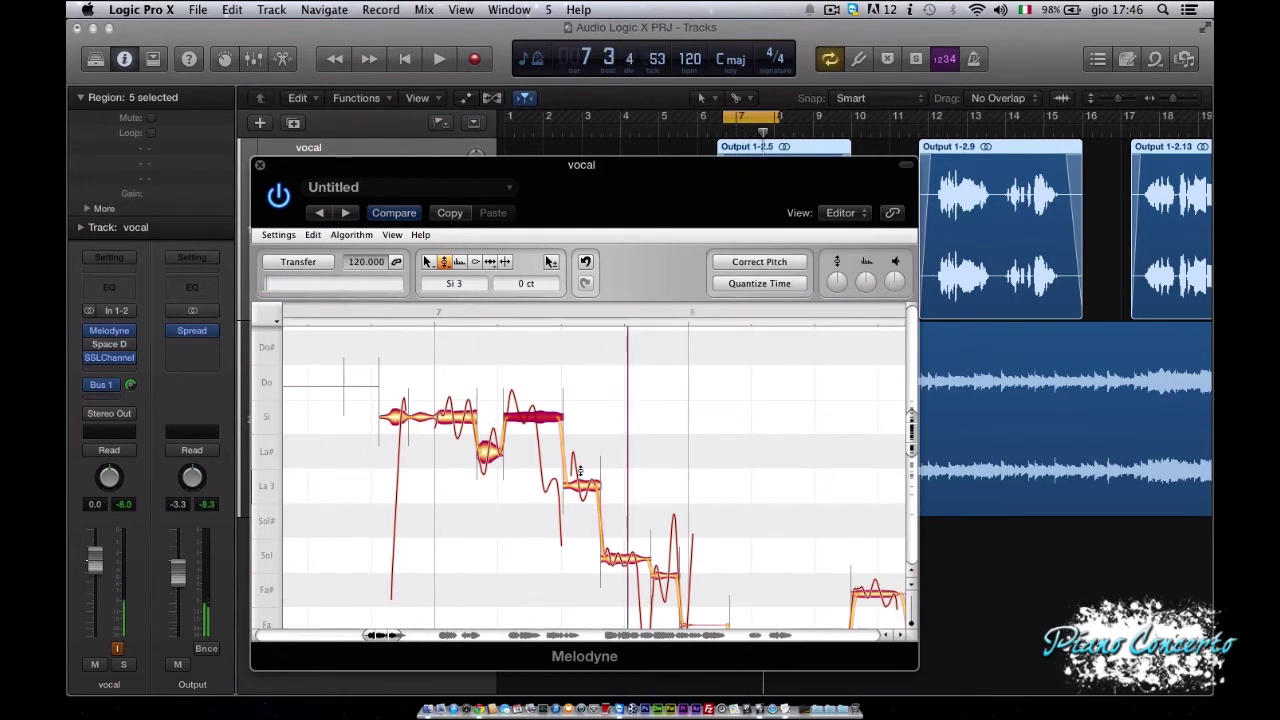
Reduce the pitch modulation of the second note to 42% and of the opening note to 39% with the Pitch Modulation Tool.
left_click(446, 262)
left_click(444, 262)
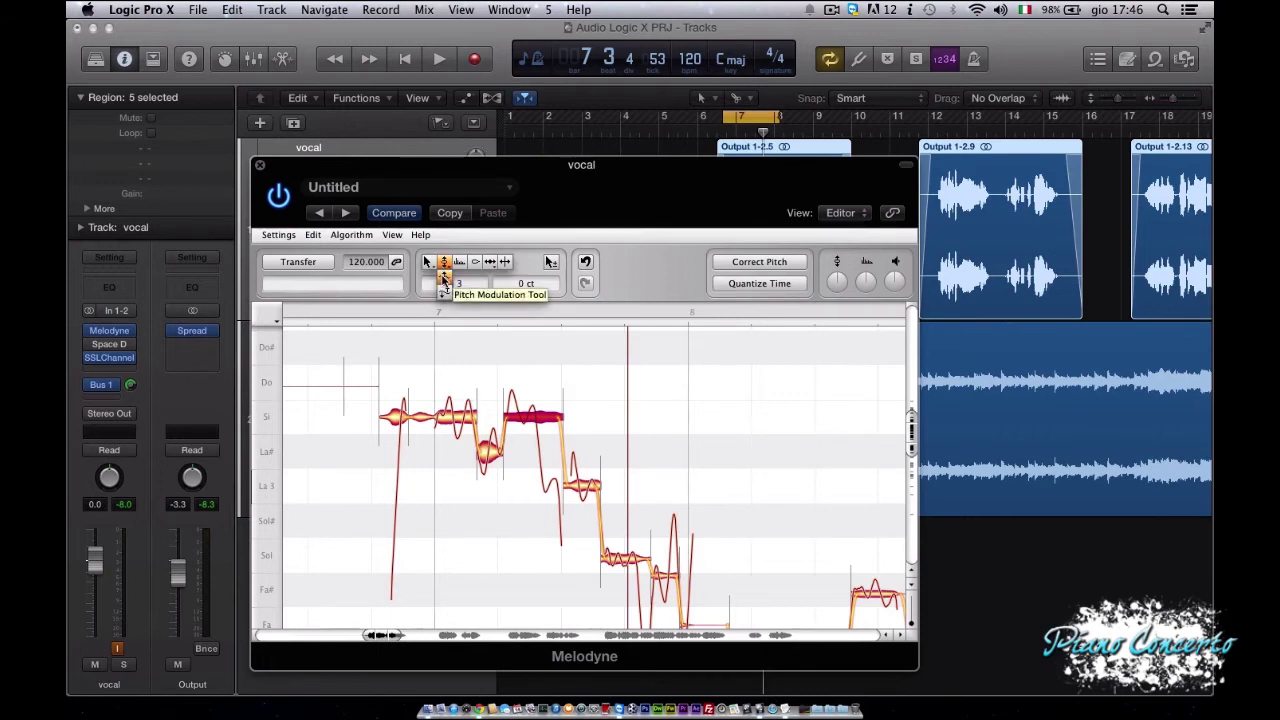
left_click(444, 282)
left_click(452, 414)
left_click_drag(452, 414, 450, 459)
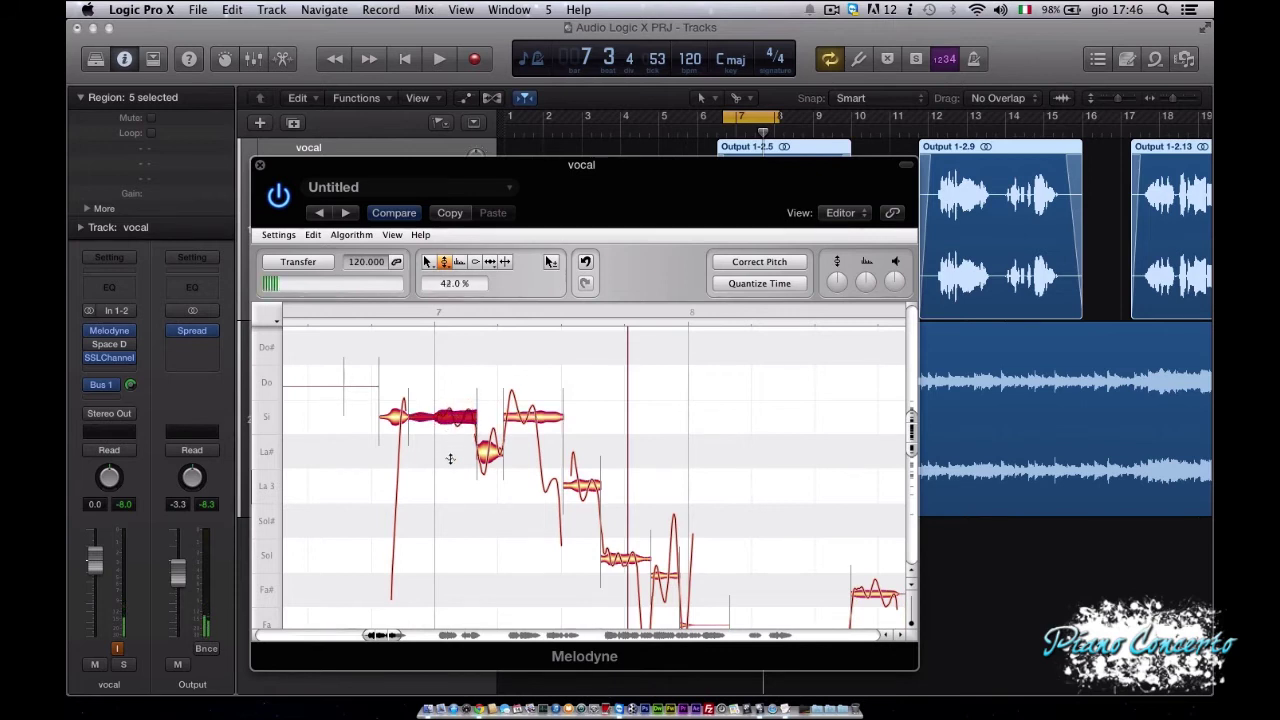
left_click(394, 417)
left_click_drag(394, 417, 406, 459)
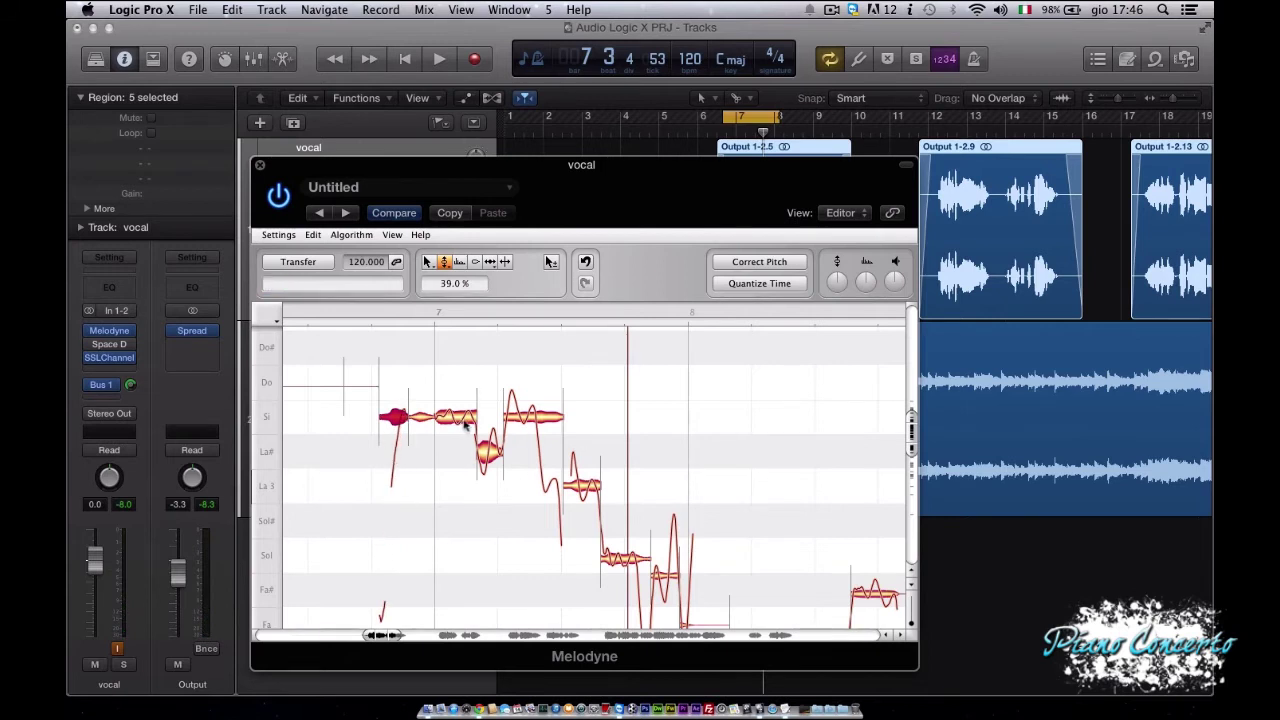
Reduce the modulation of the phrase's remaining notes, using 60% on the following Si, 68% on La 3 and 61% on the last note, and play it.
left_click(488, 455)
left_click_drag(490, 453, 490, 497)
left_click_drag(522, 416, 516, 448)
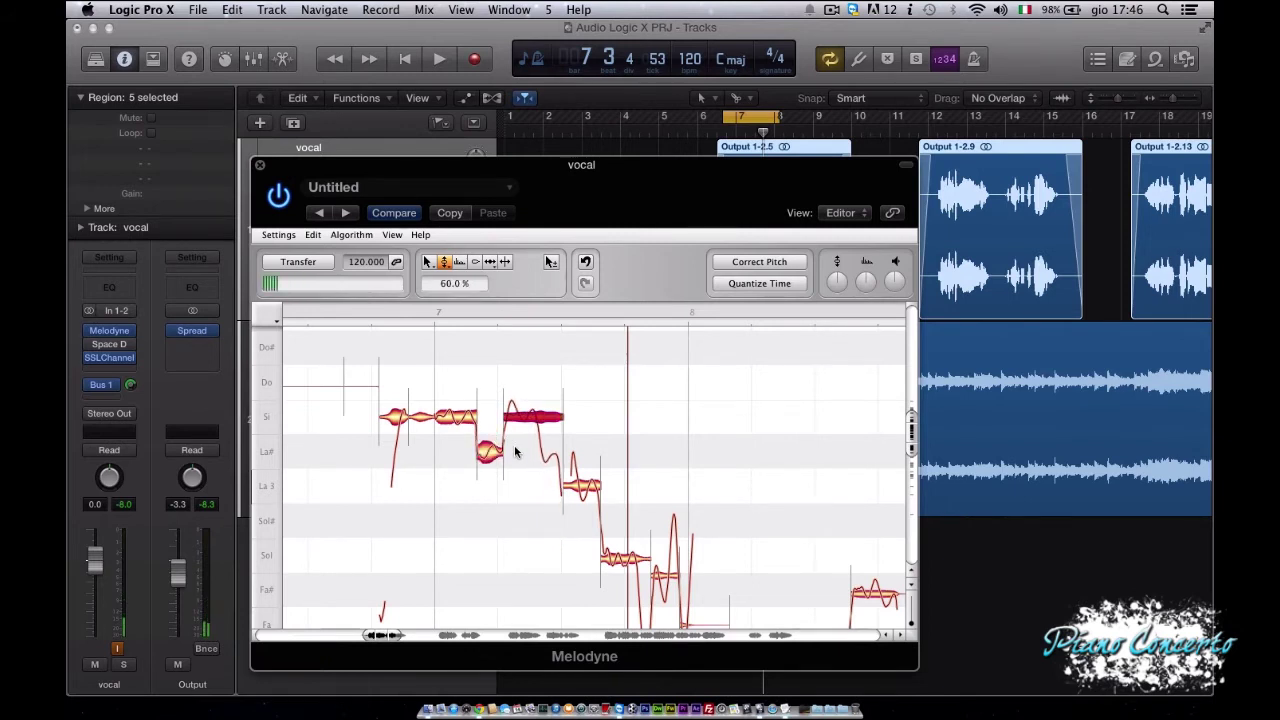
left_click_drag(587, 489, 586, 516)
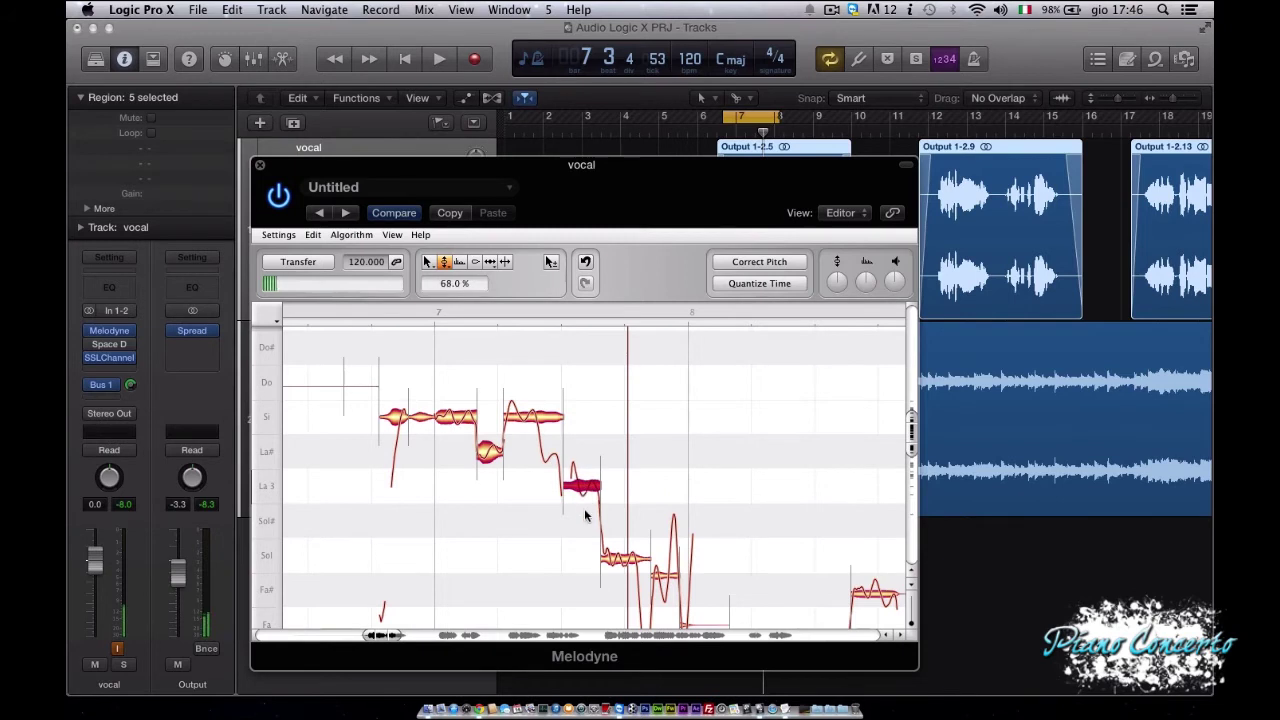
left_click_drag(623, 556, 661, 608)
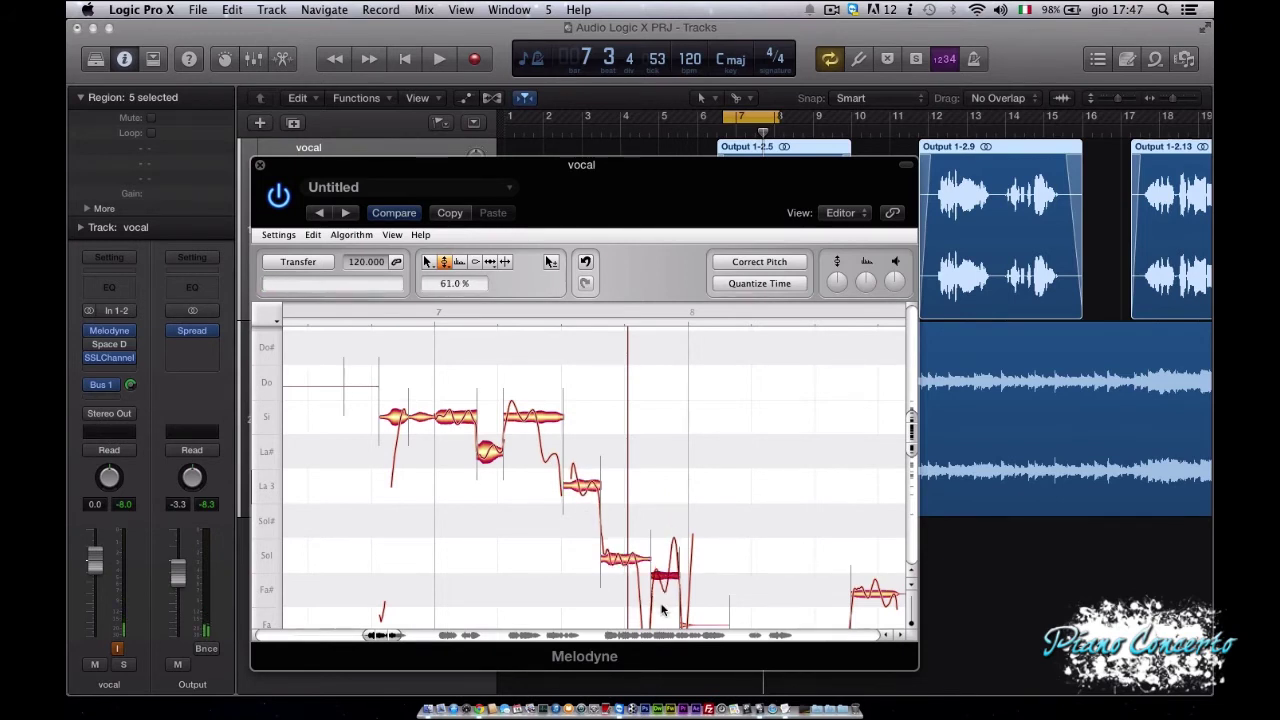
double_click(366, 345)
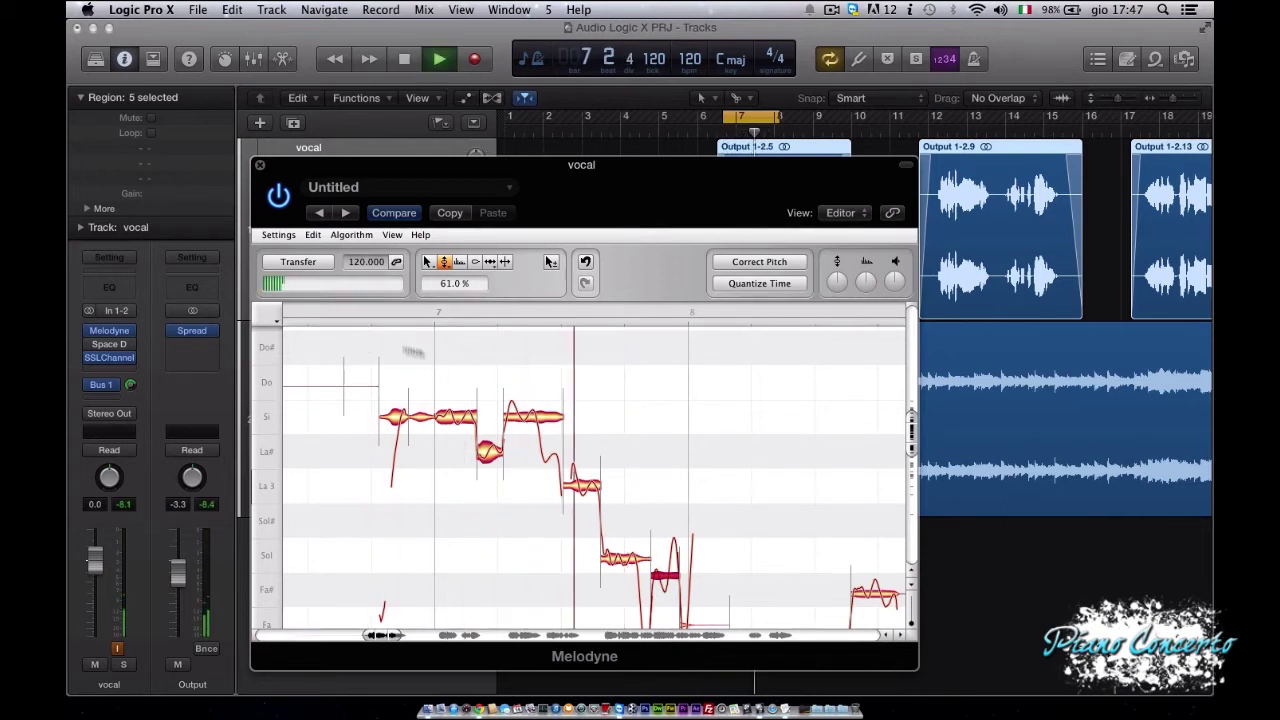
key("space")
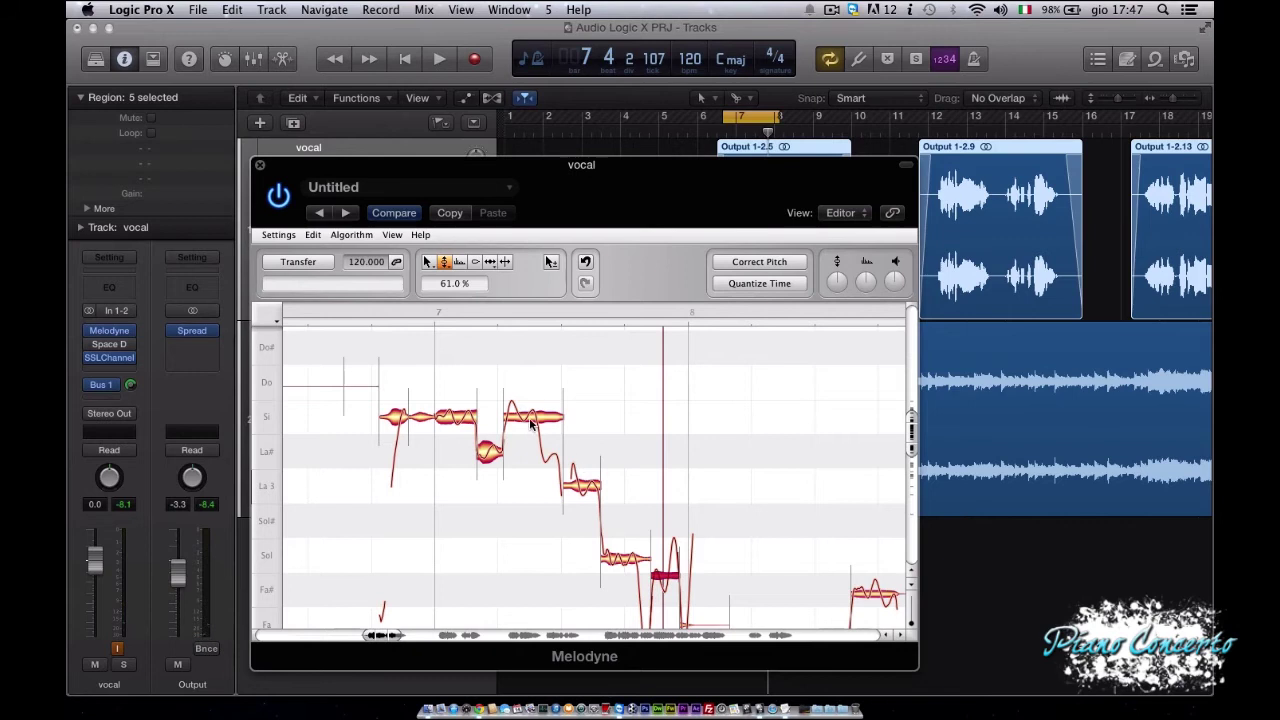
Split the Si note after the short dip and center its two parts on Si 3 and La 3 at 0 ct.
left_click(505, 261)
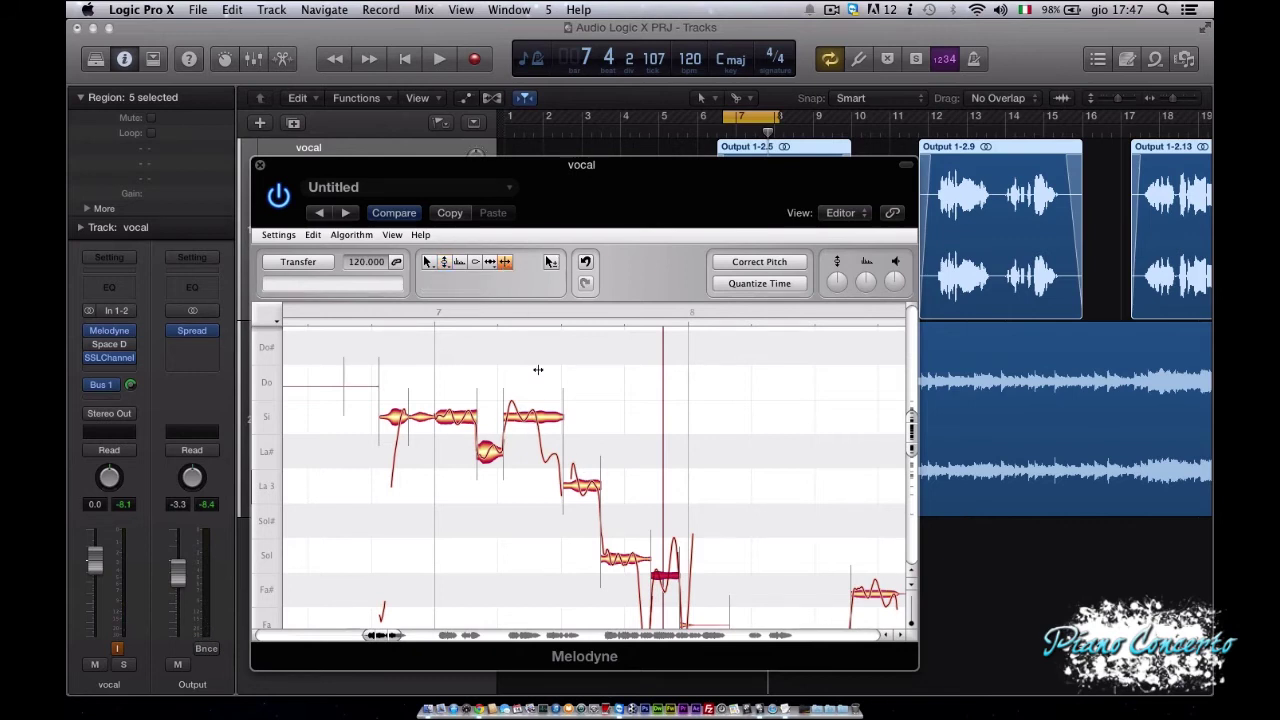
left_click_drag(532, 420, 534, 421)
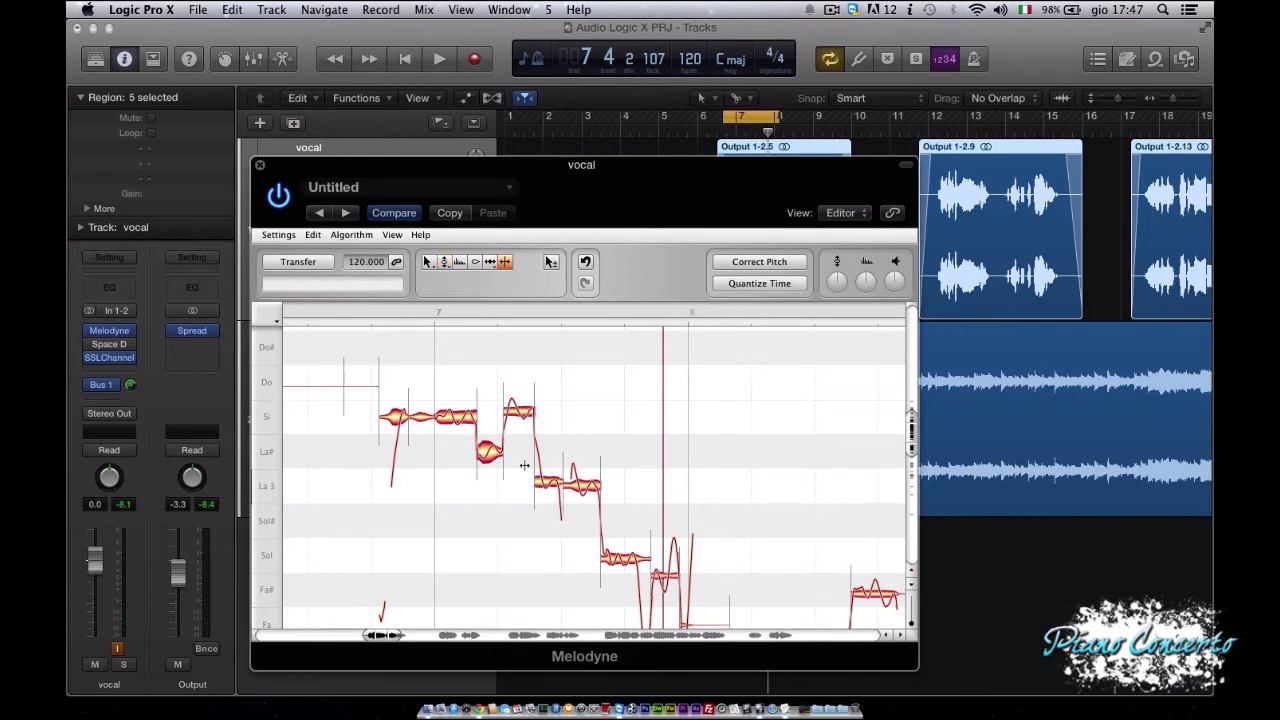
left_click(445, 262)
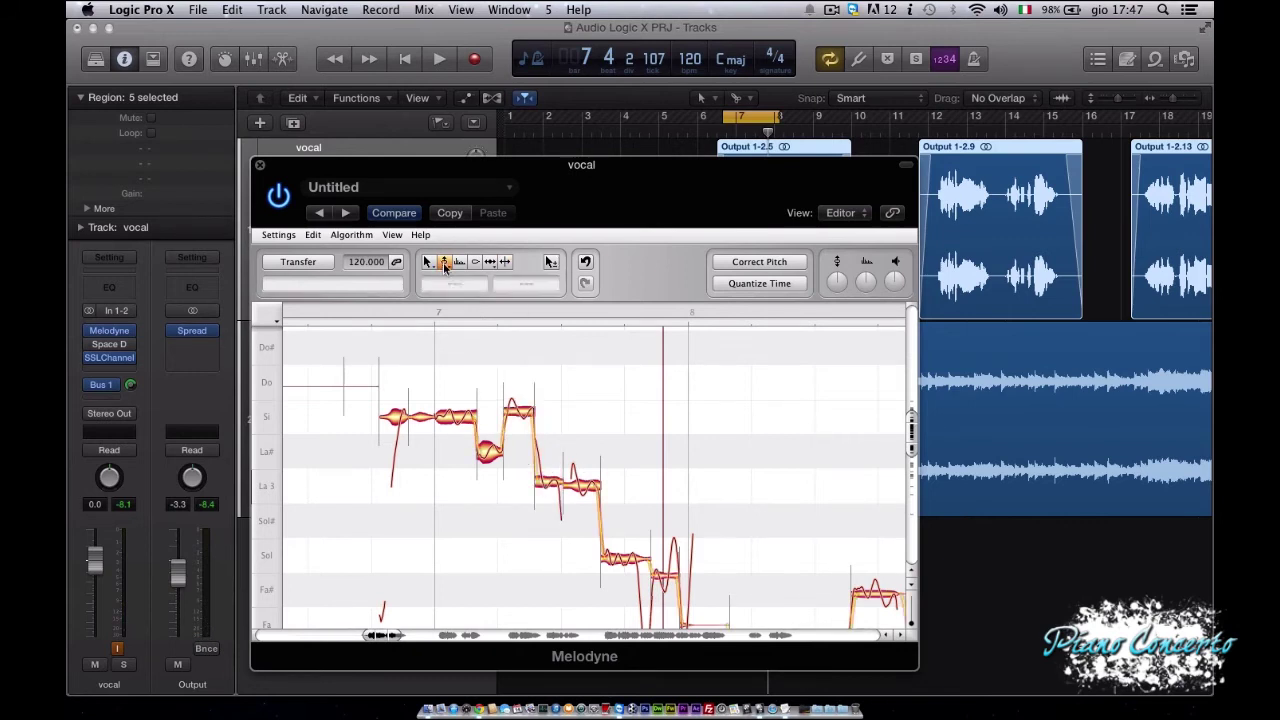
left_click(518, 410)
left_click(546, 485)
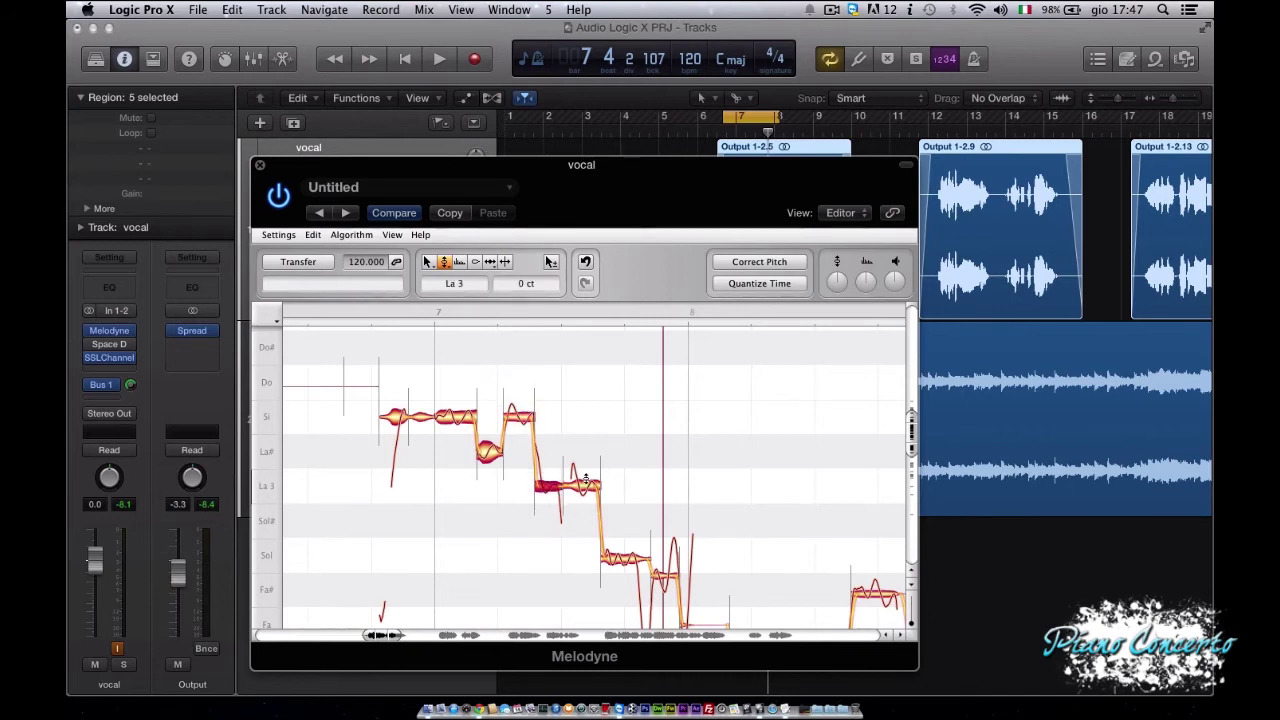
Play the cycled phrase to check the corrections, raising the system volume before replaying it.
double_click(370, 346)
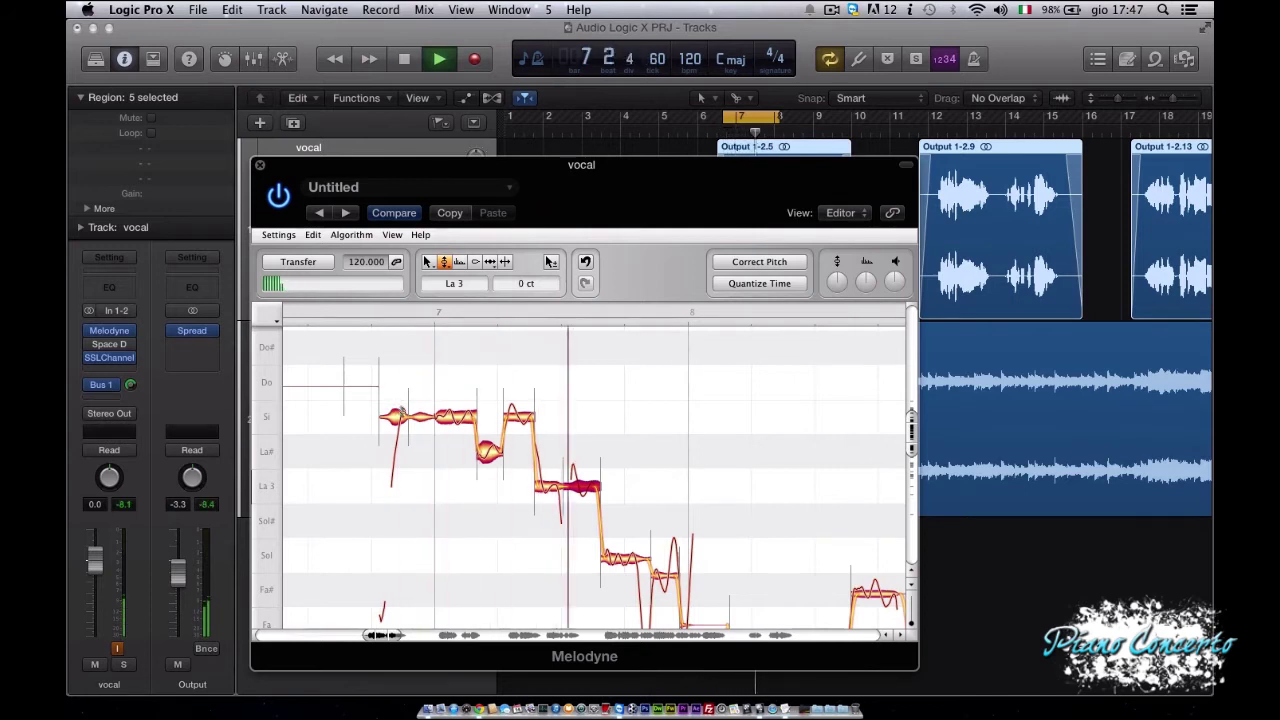
key("space")
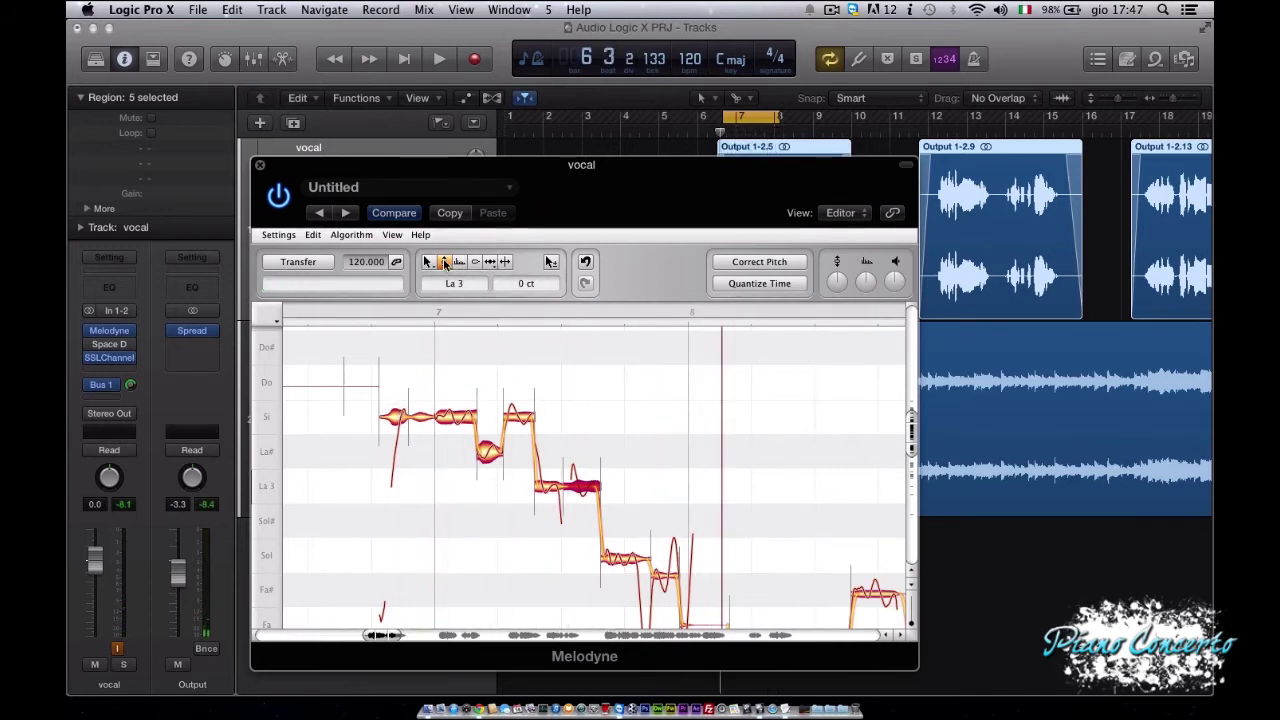
key("XF86AudioRaiseVolume")
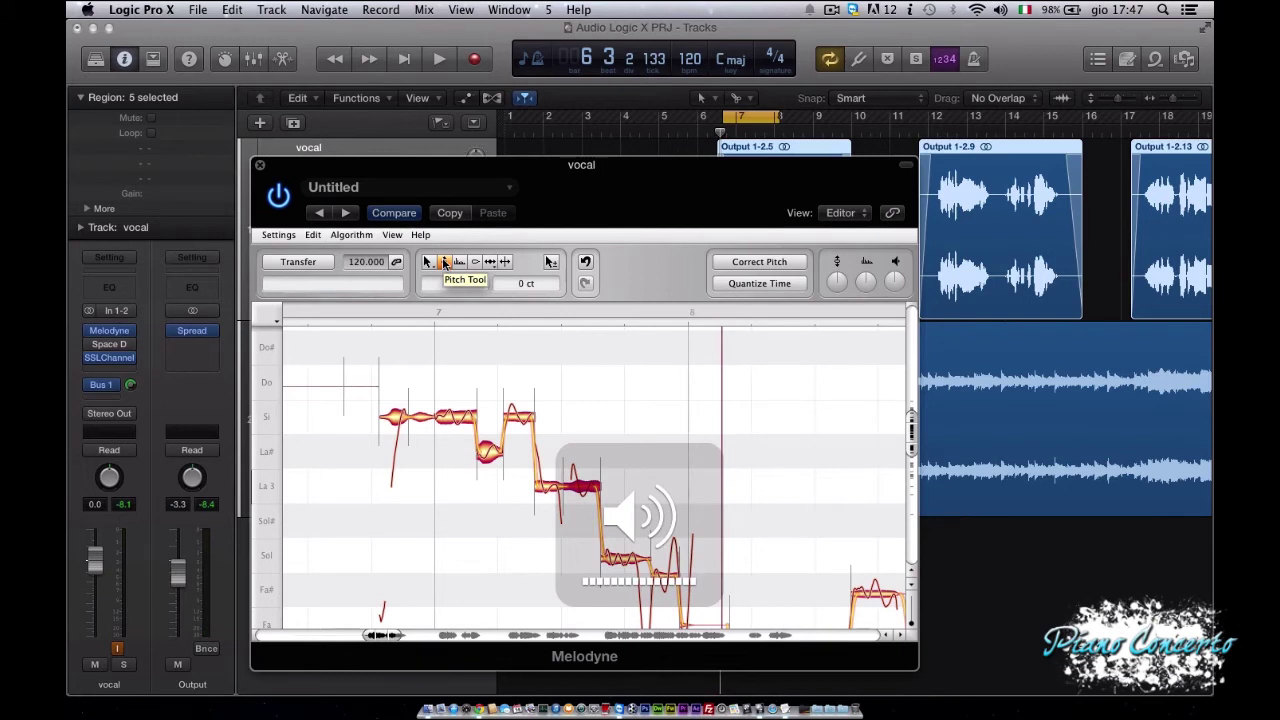
key("space")
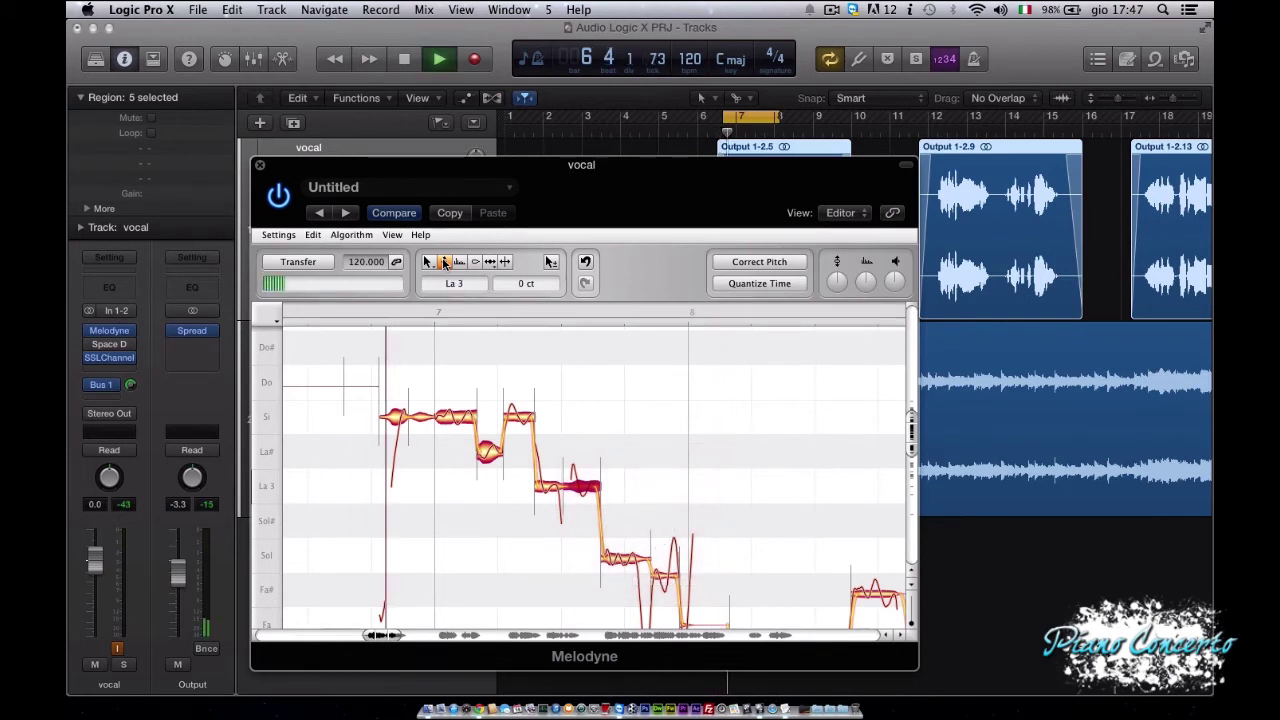
Lower the short La# note in bar 7 to La 3 at +5 ct with the Pitch Tool and play the phrase.
left_click(445, 262)
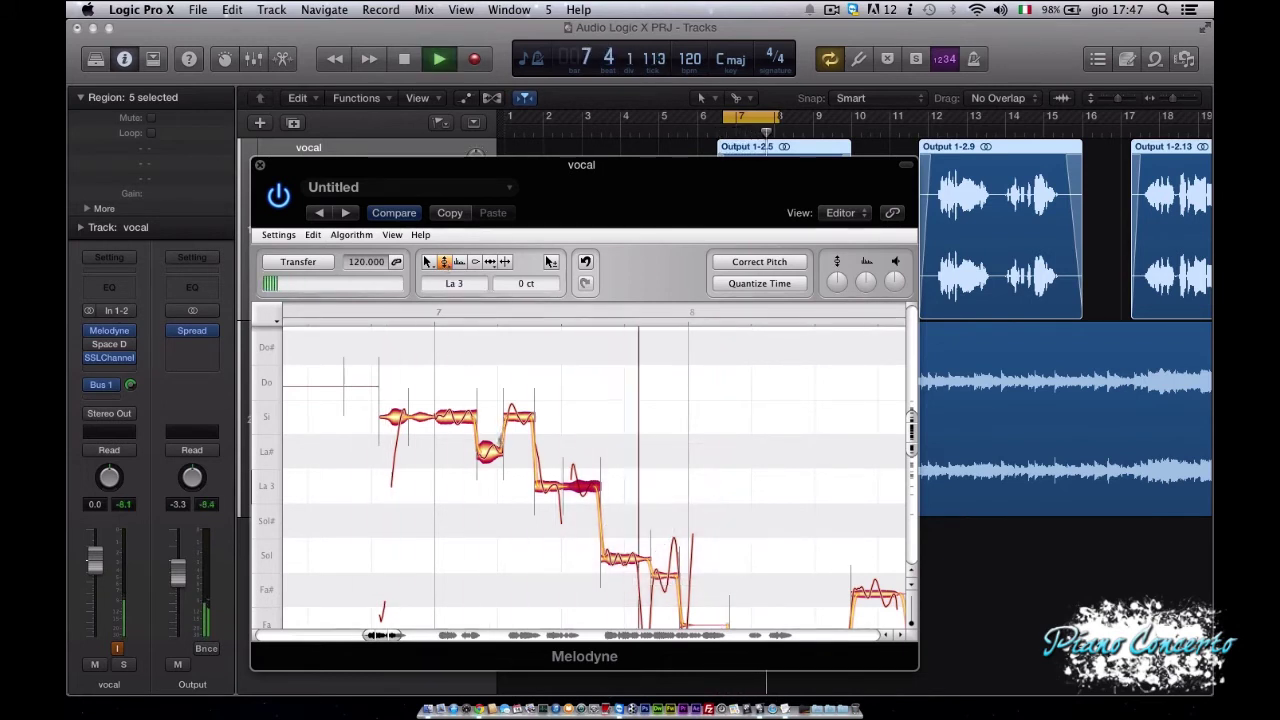
key("space")
left_click_drag(489, 451, 489, 486)
key("space")
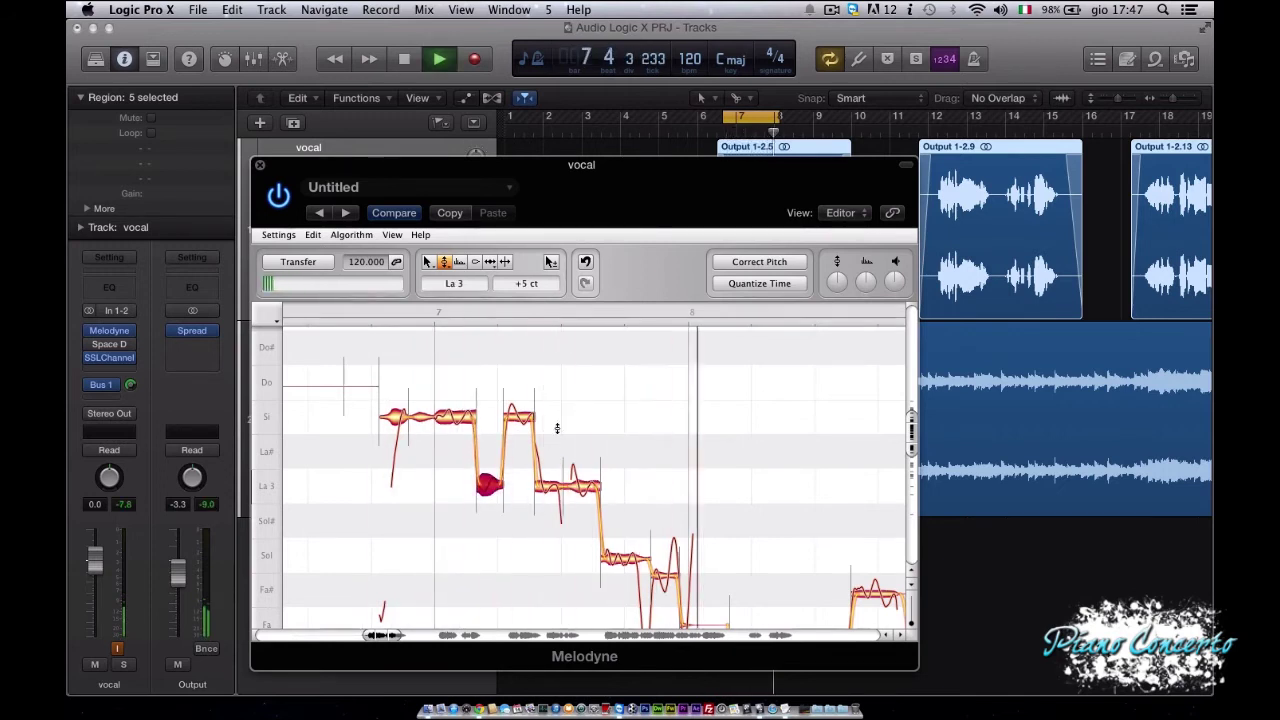
Reduce the pitch modulation of the phrase's first notes, using 50% on the opening note, 12% on the short La 3 and 35% on the following La 3.
key("space")
left_click(443, 262)
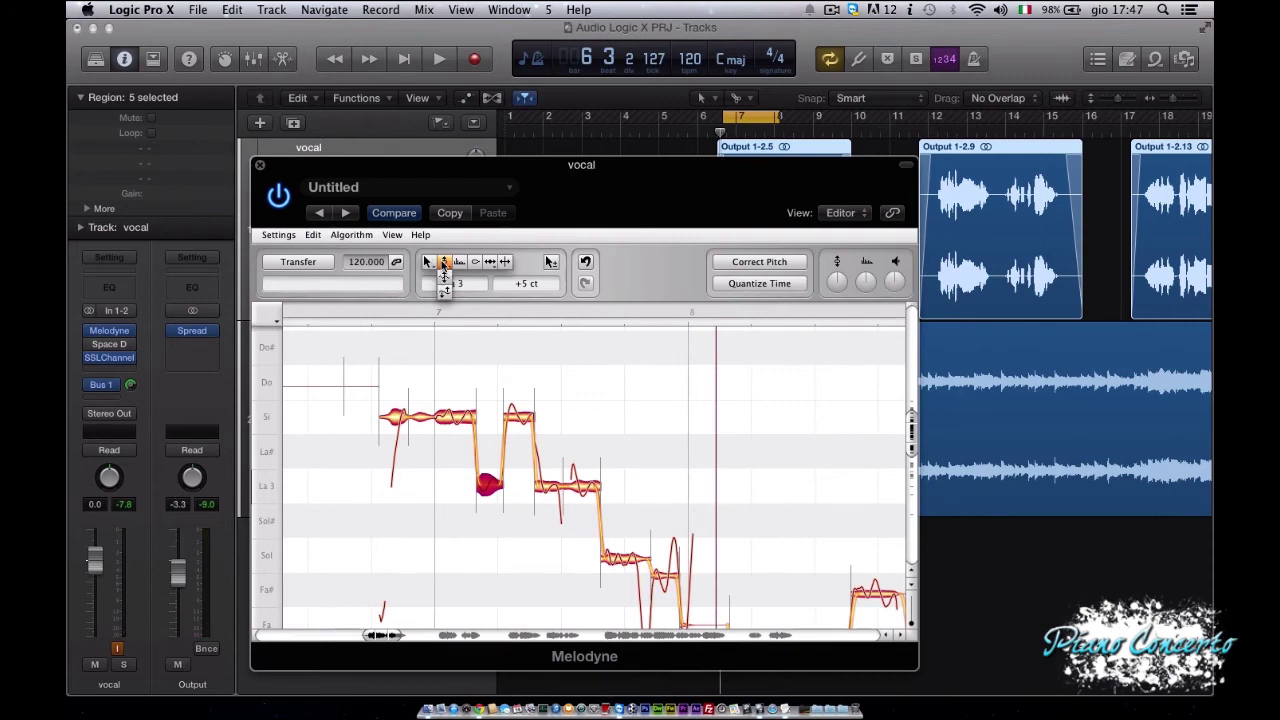
left_click(444, 284)
left_click_drag(395, 410, 400, 418)
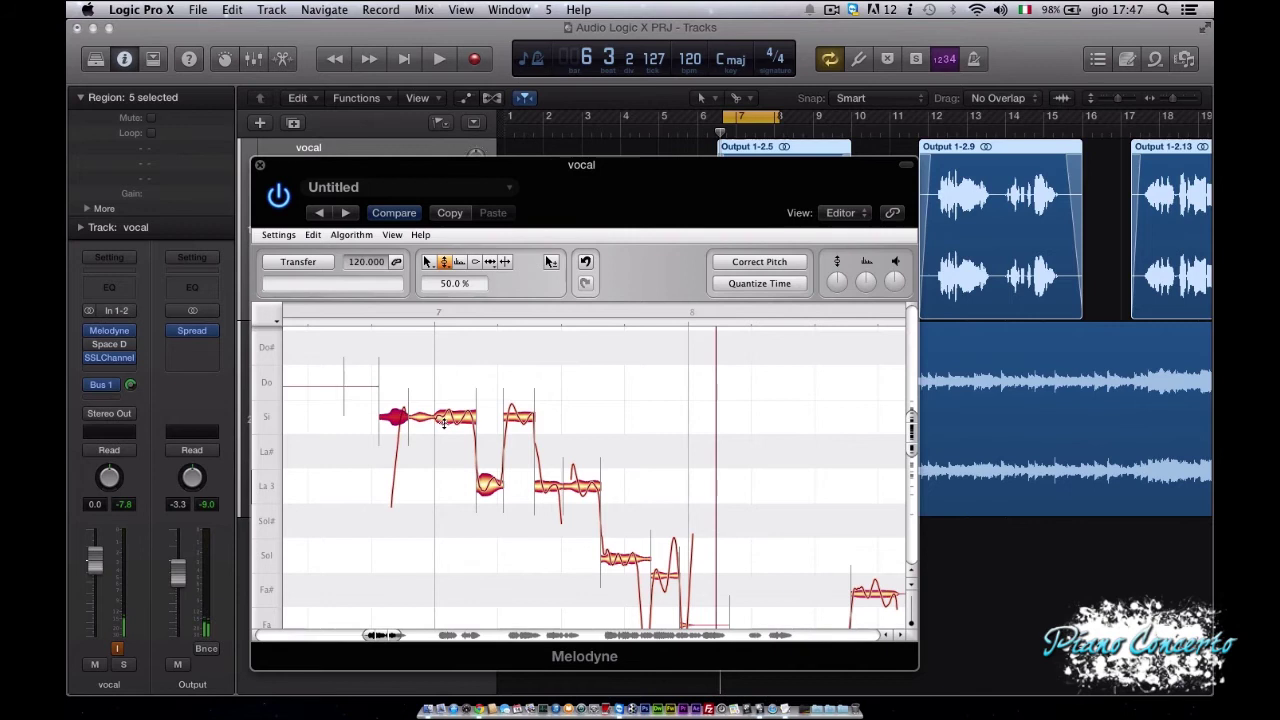
left_click(444, 426)
left_click(488, 485)
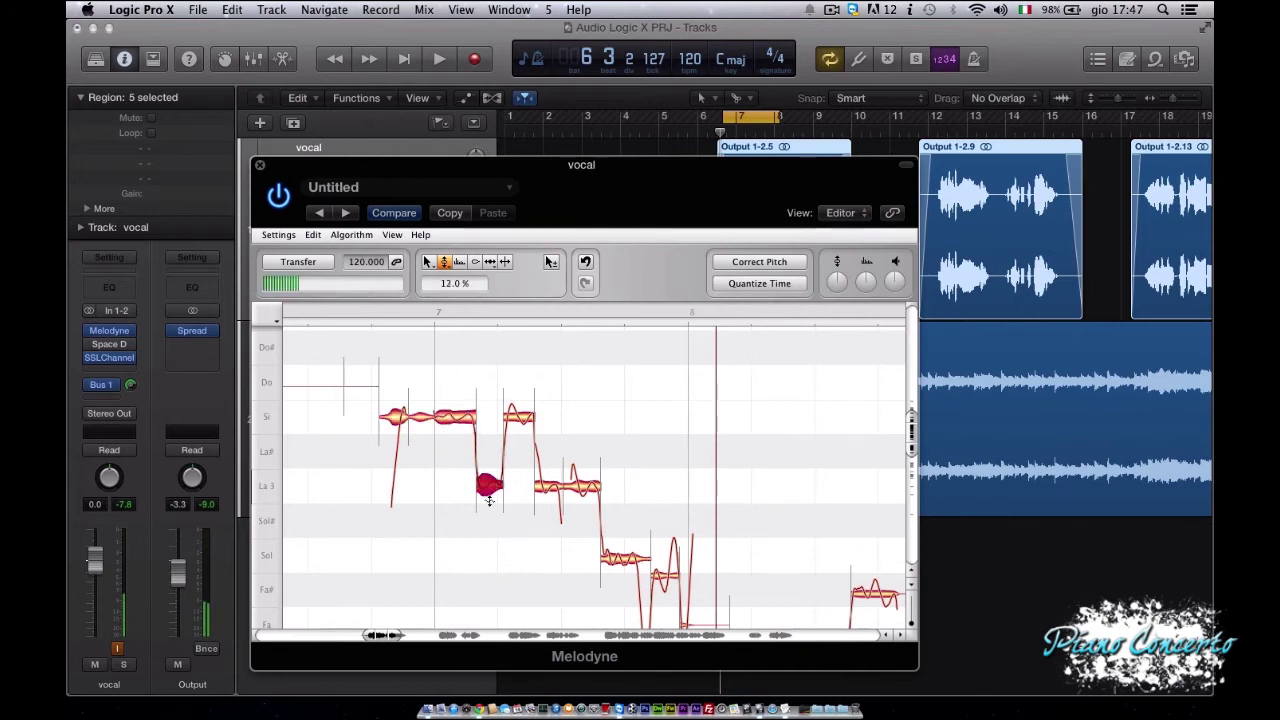
left_click(521, 423)
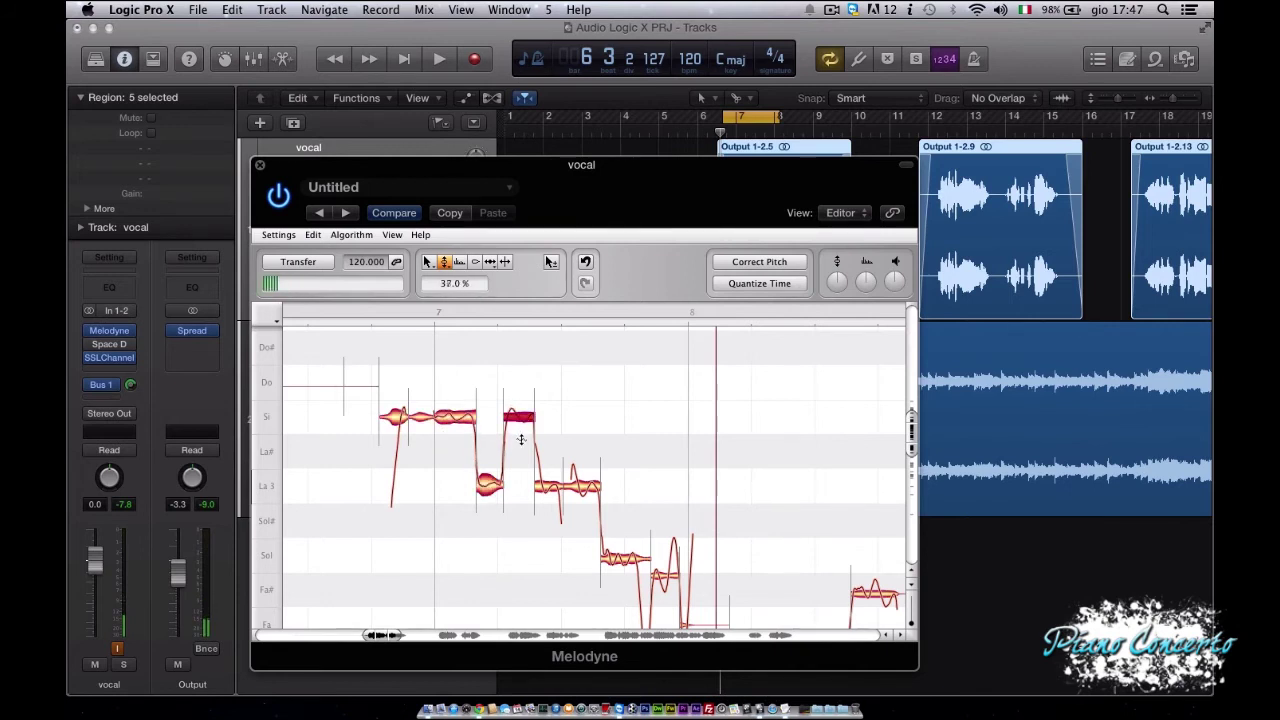
left_click(552, 487)
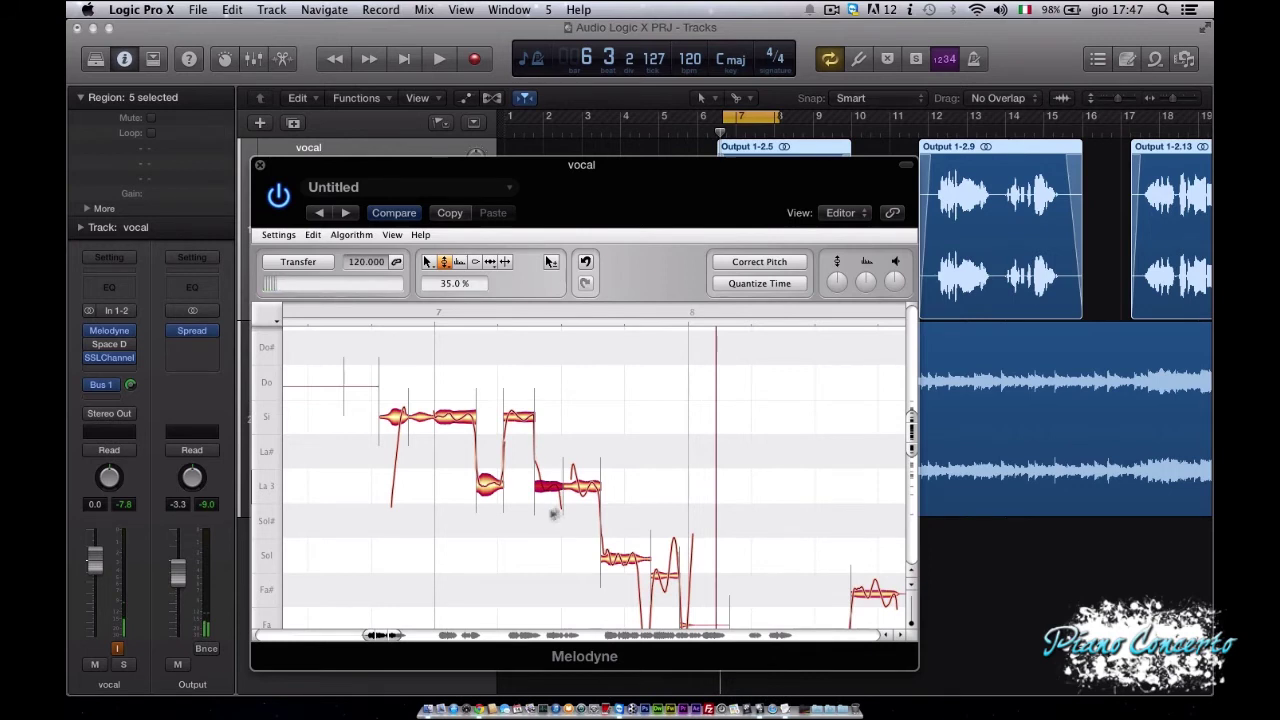
Reduce the pitch modulation of the first Sol note to 53% and the short note after it to 35%.
left_click(616, 562)
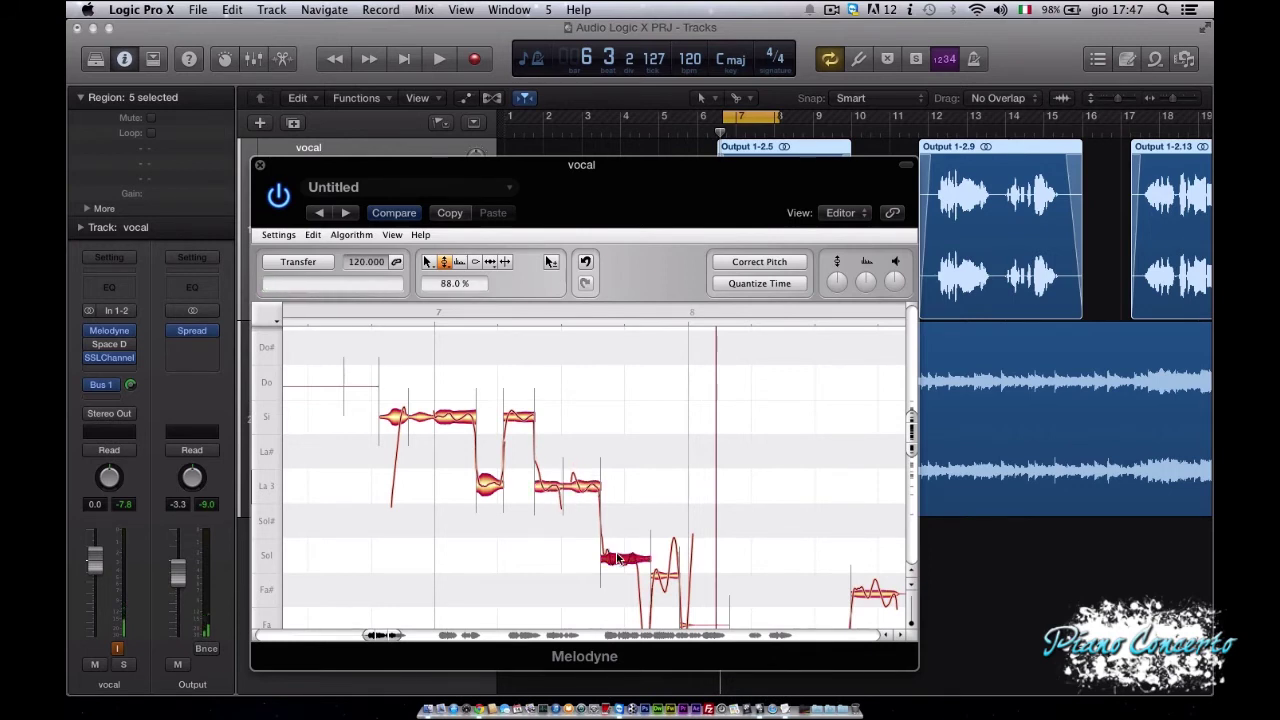
left_click_drag(617, 571, 617, 588)
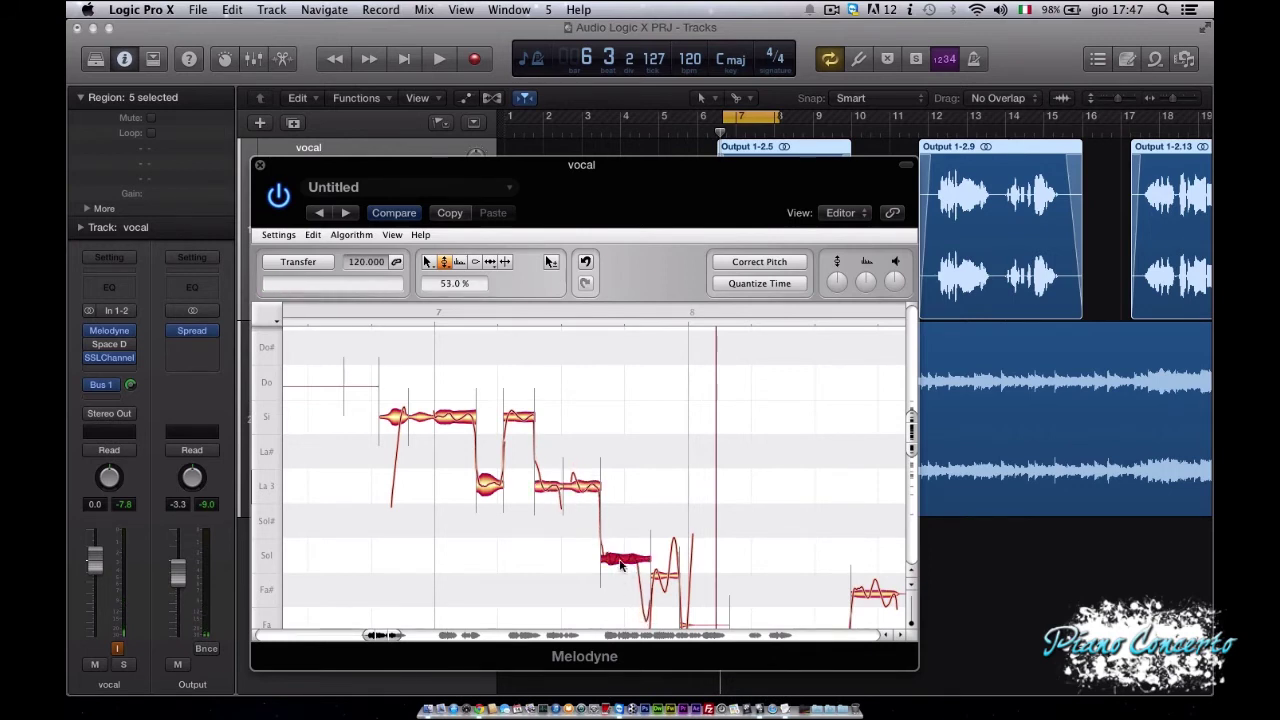
left_click(660, 572)
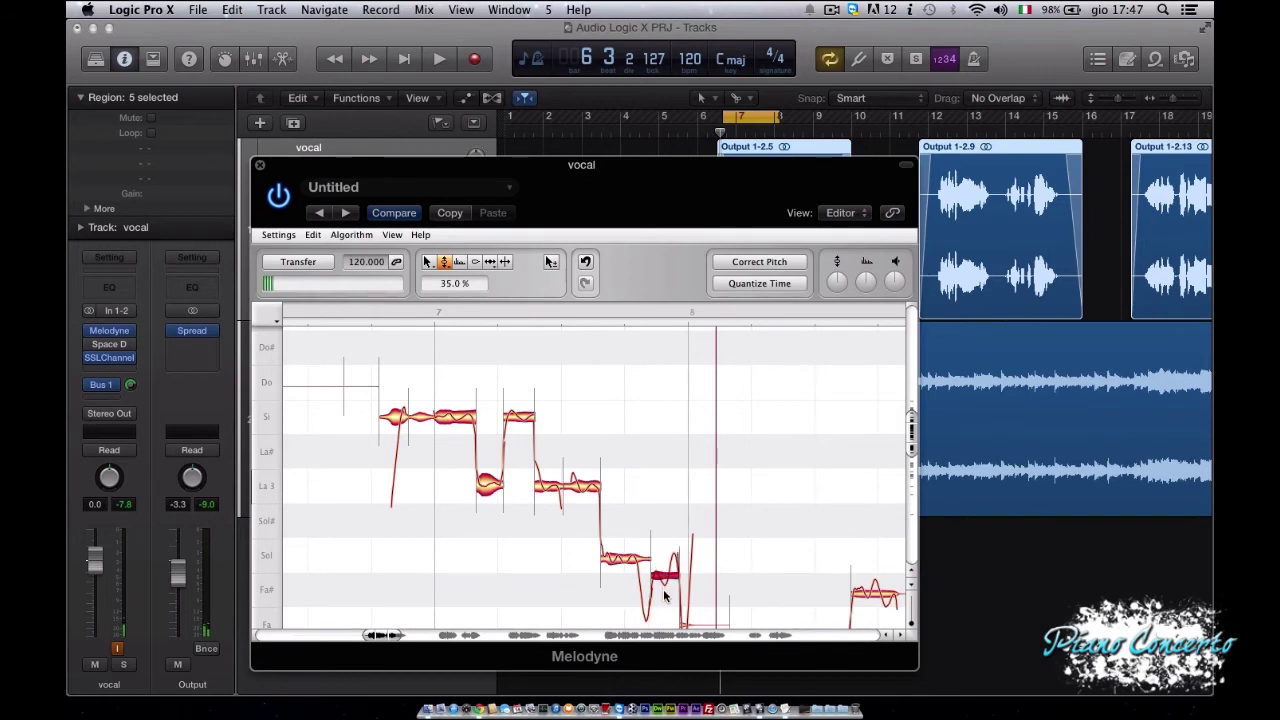
Raise the short note after Sol to Sol 3, center the first Sol note at 0 ct and play the phrase.
left_click(444, 263)
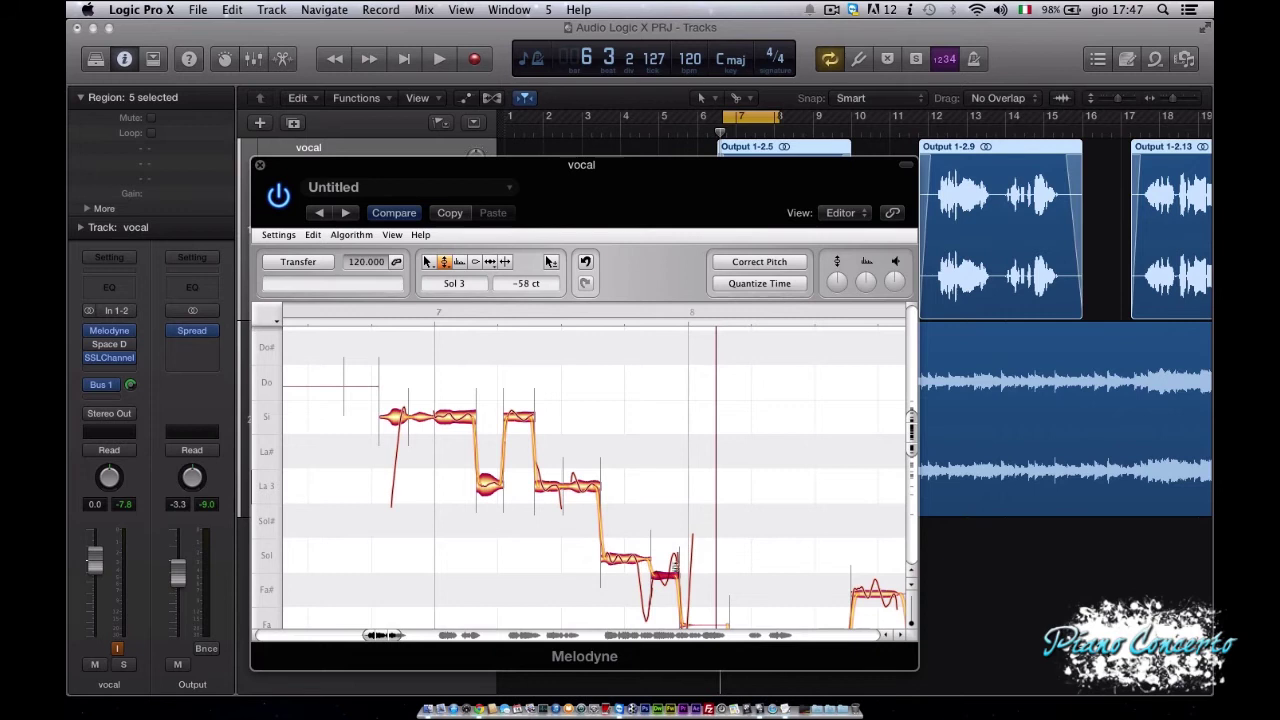
left_click_drag(665, 578, 665, 560)
left_click(619, 562)
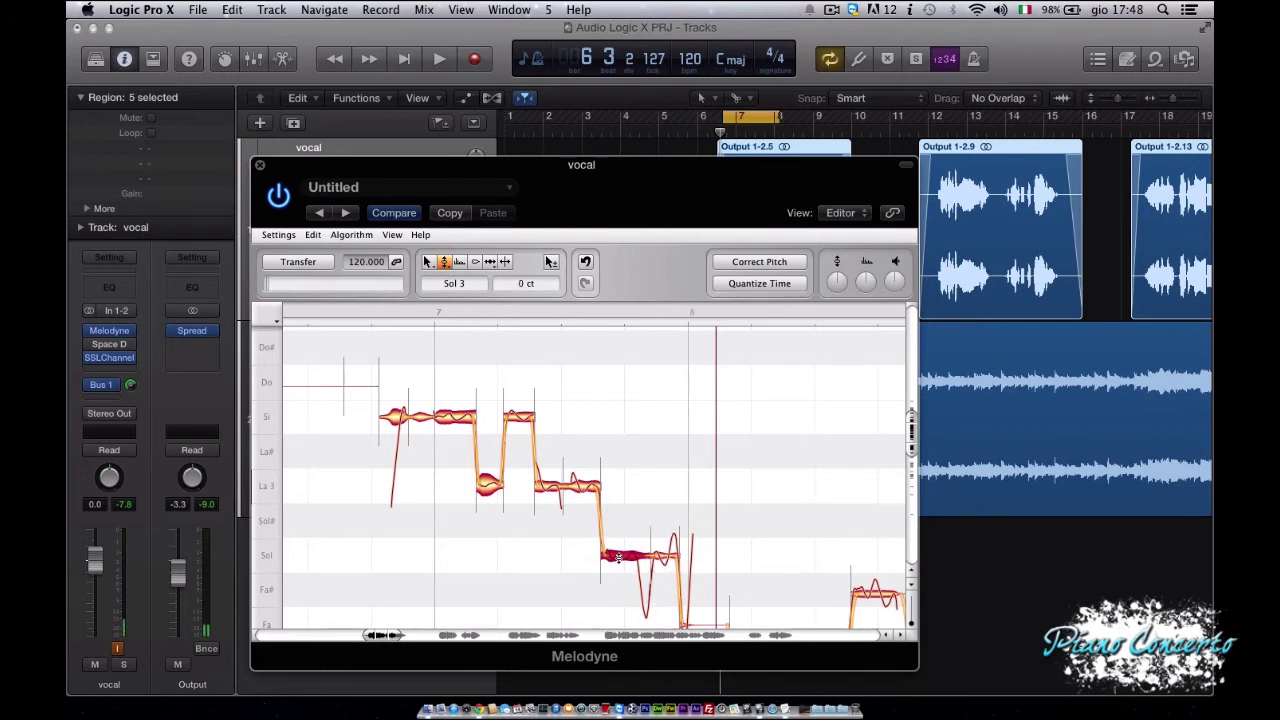
key("space")
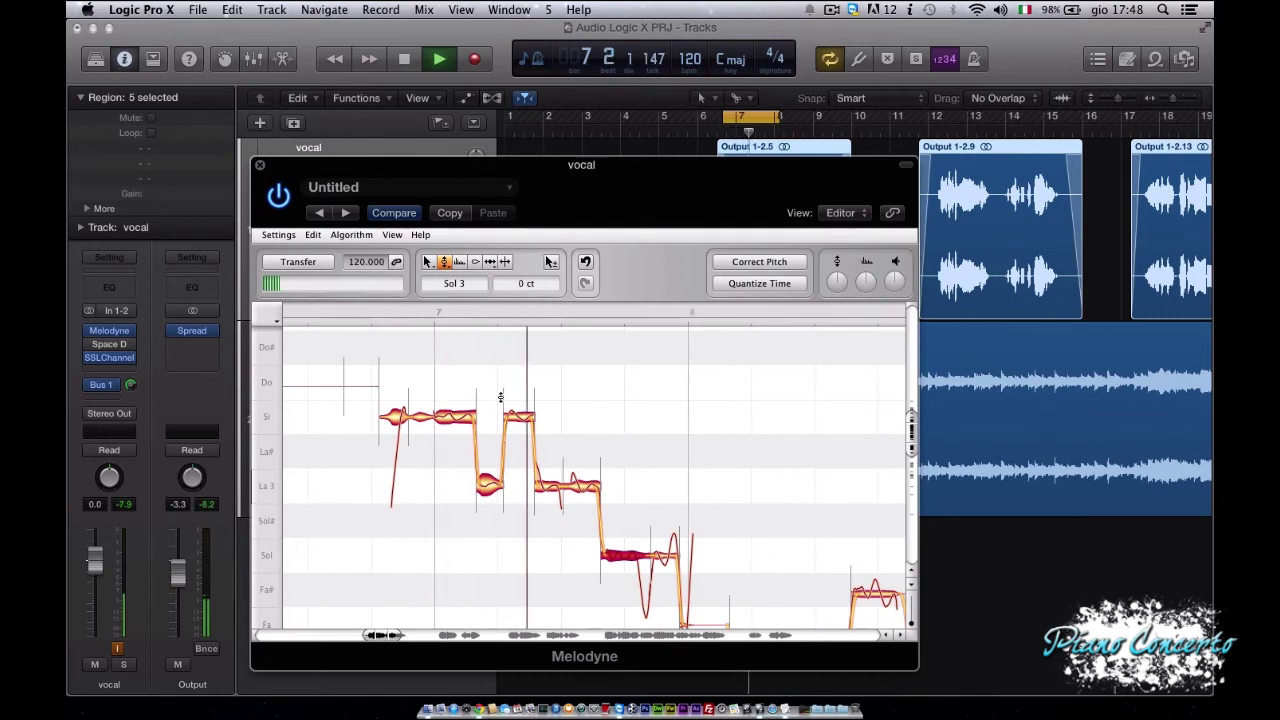
key("space")
Flatten the pitch fluctuation of the Sol notes, reduce the final Fa note's to 56% and play the phrase.
scroll(636, 468, "down", 3)
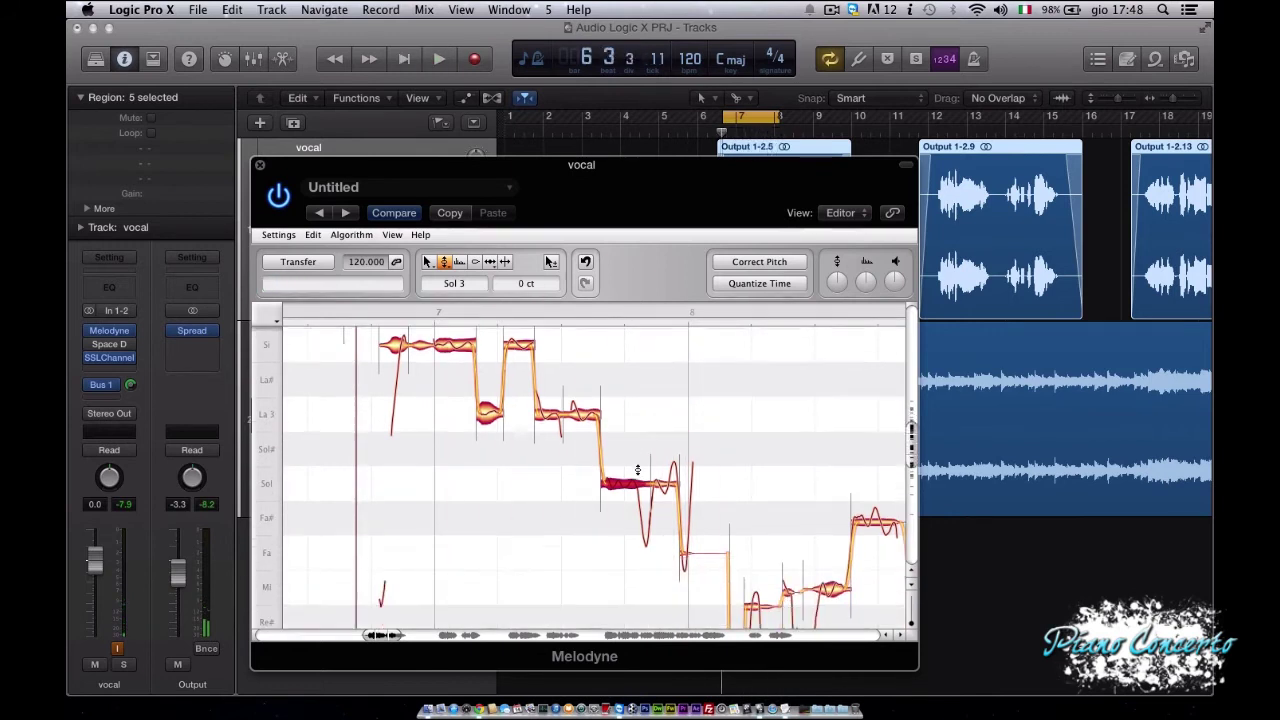
left_click(445, 262)
left_click_drag(641, 467, 668, 487)
left_click(687, 537)
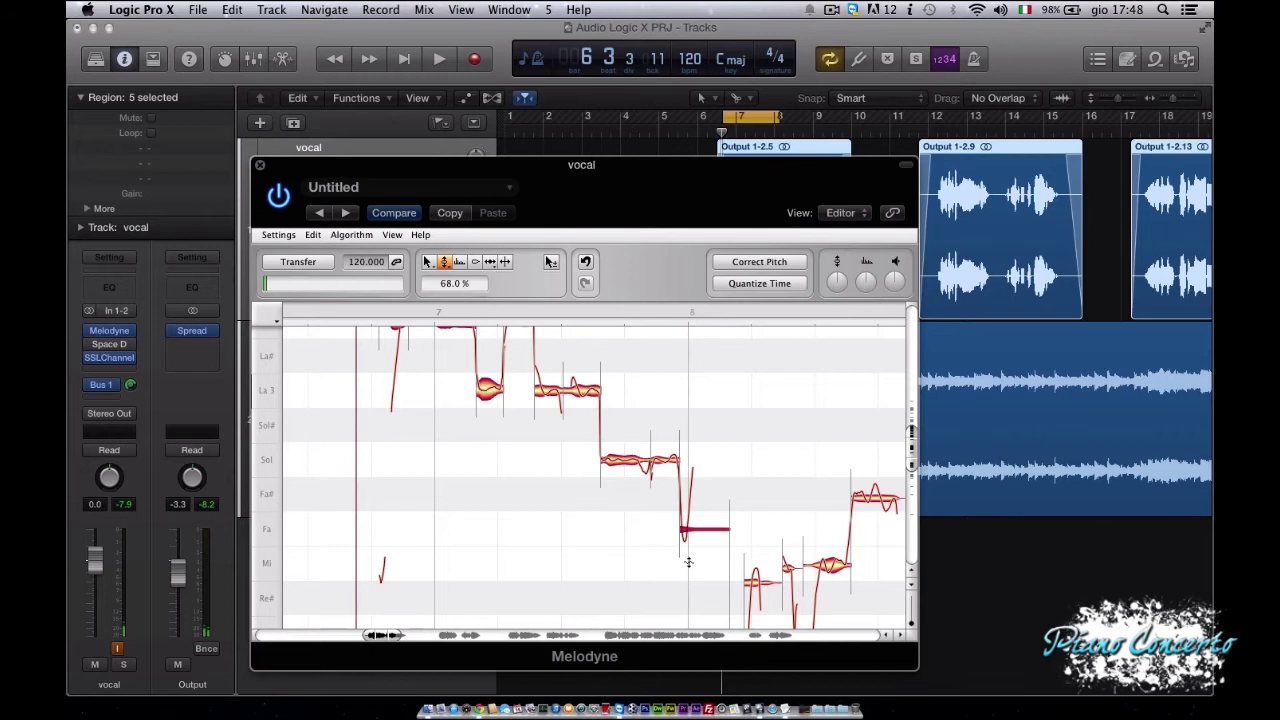
left_click_drag(685, 527, 686, 534)
key("space")
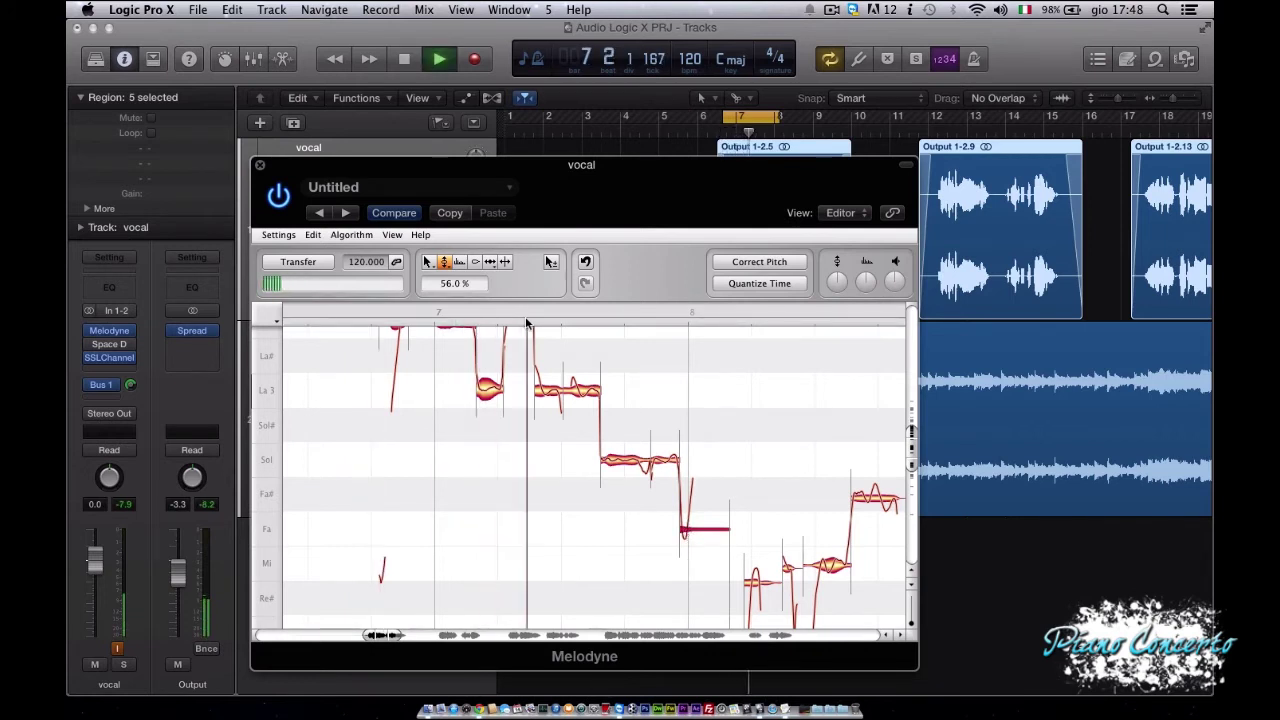
key("space")
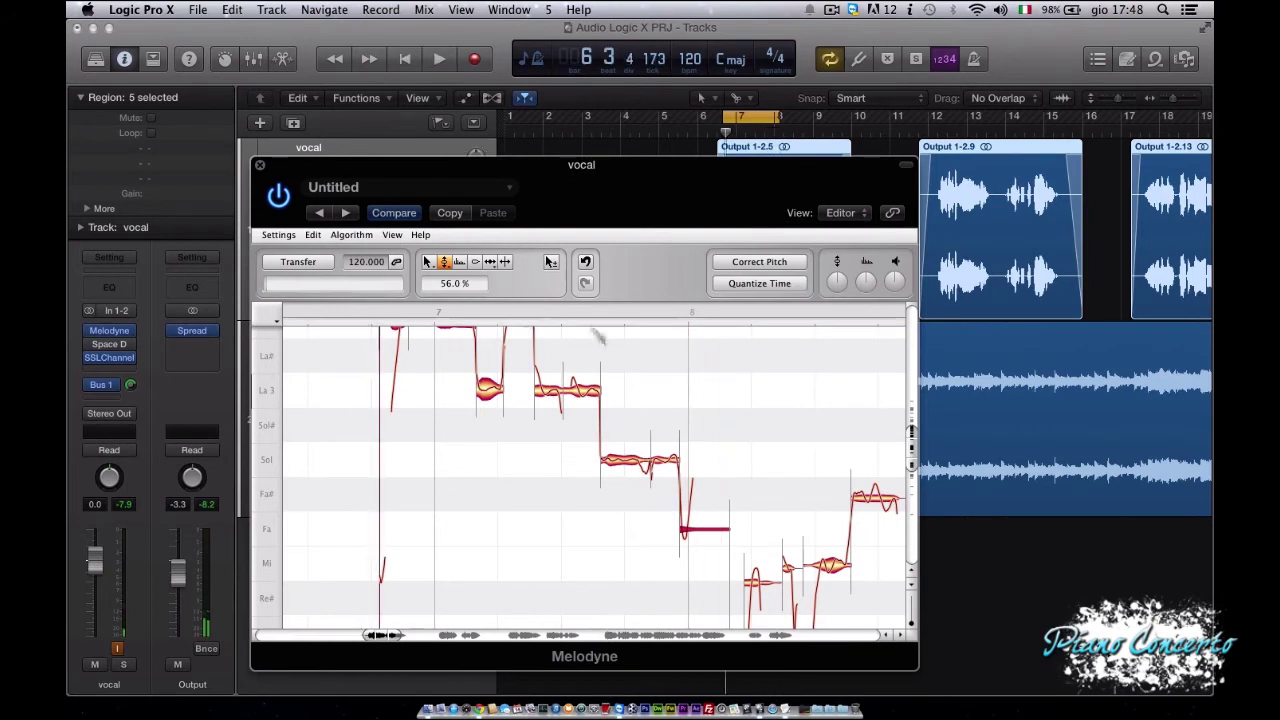
Raise the phrase's last note from Fa to Sol 3 and flatten its pitch curve with the Pitch Drift tool.
left_click(444, 264)
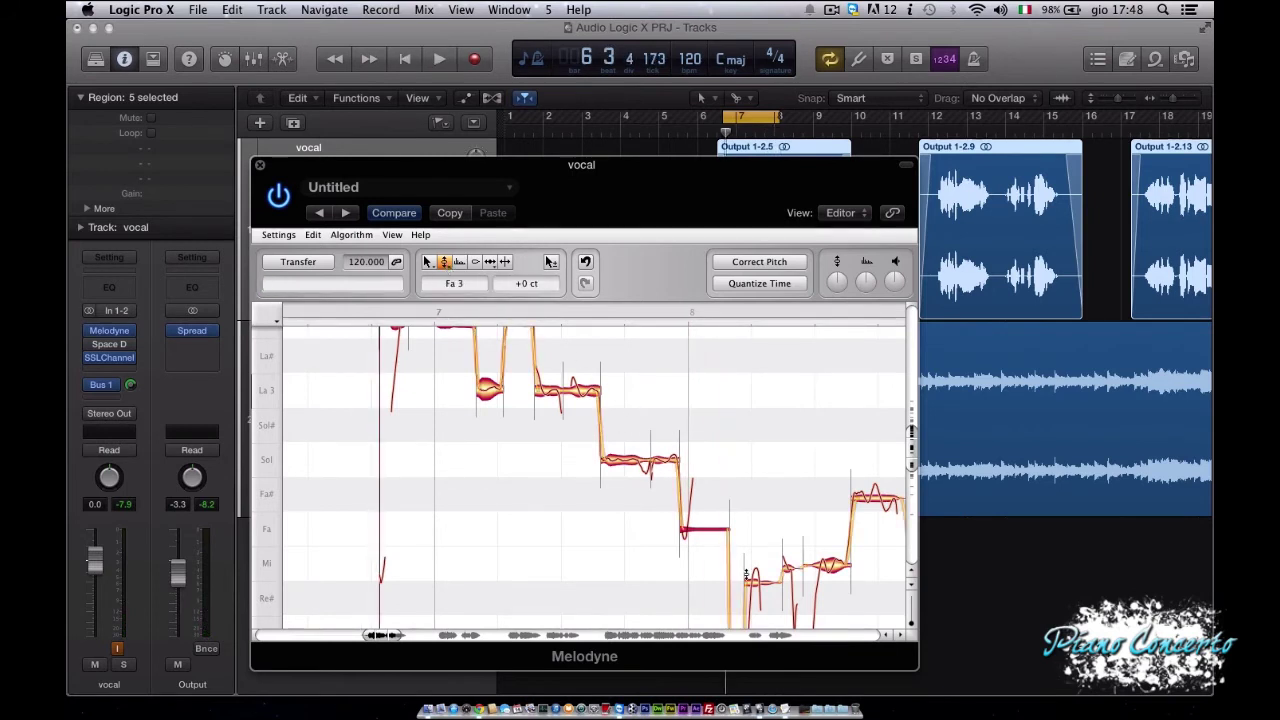
left_click_drag(686, 530, 689, 463)
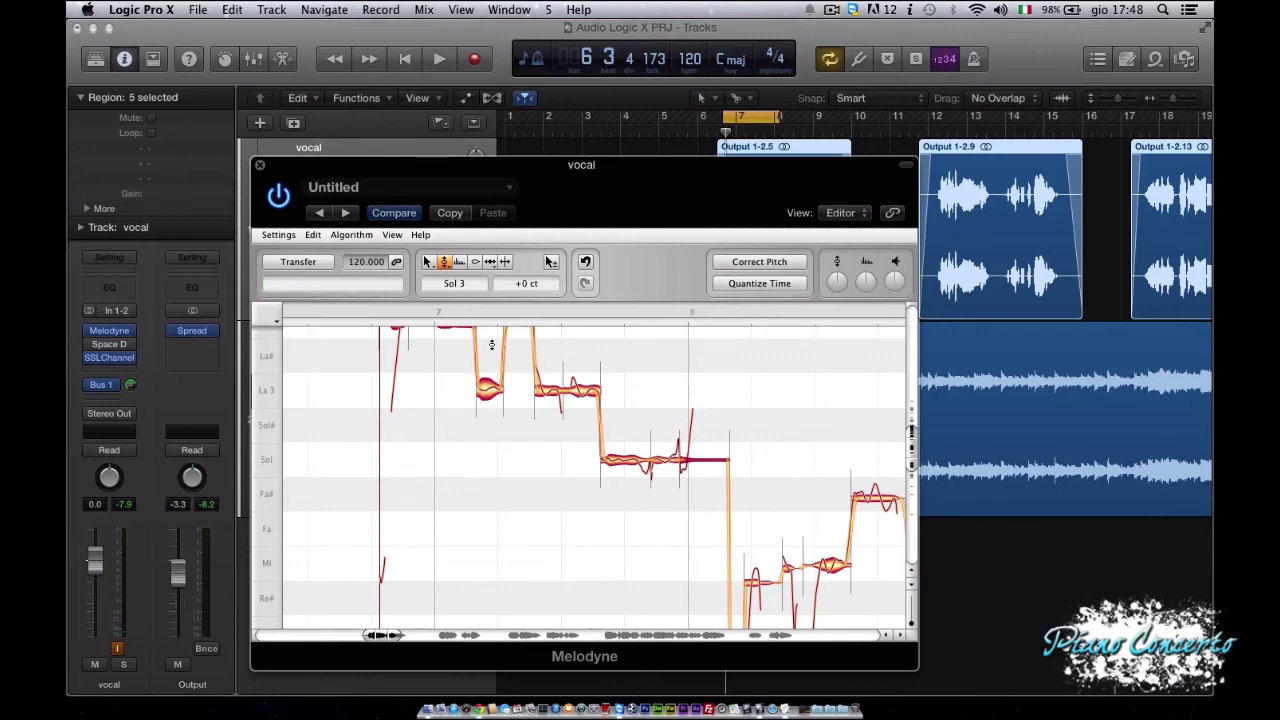
left_click_drag(447, 264, 452, 294)
mouse_move(683, 458)
left_mouse_down()
mouse_move(682, 500)
mouse_move(668, 448)
left_mouse_up()
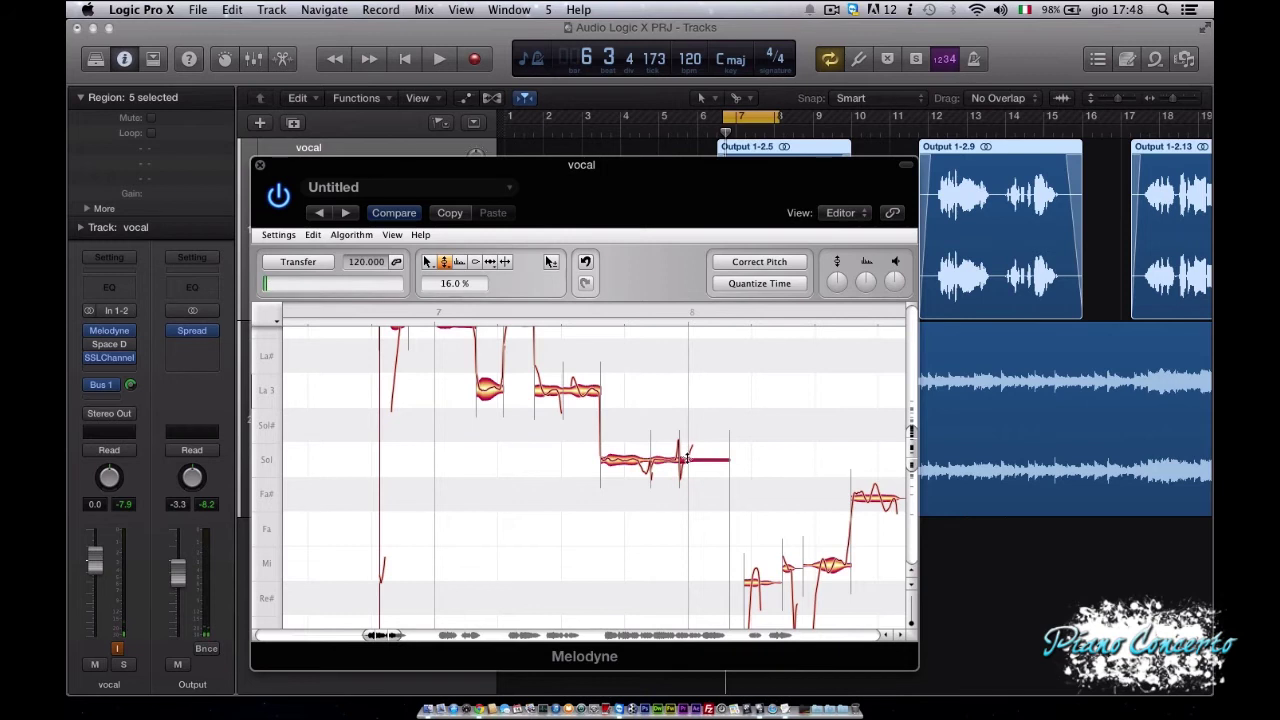
Set the first Sol note's pitch drift to 3% and play the phrase twice.
left_click(622, 460)
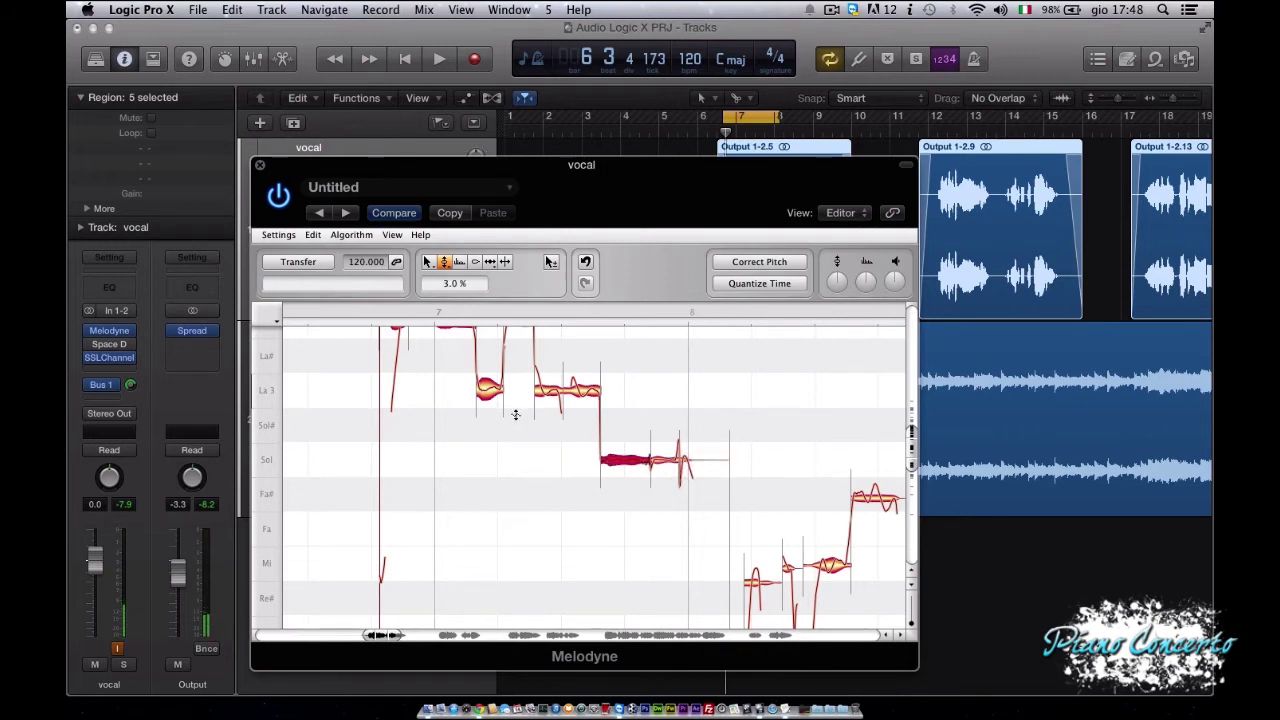
key("space")
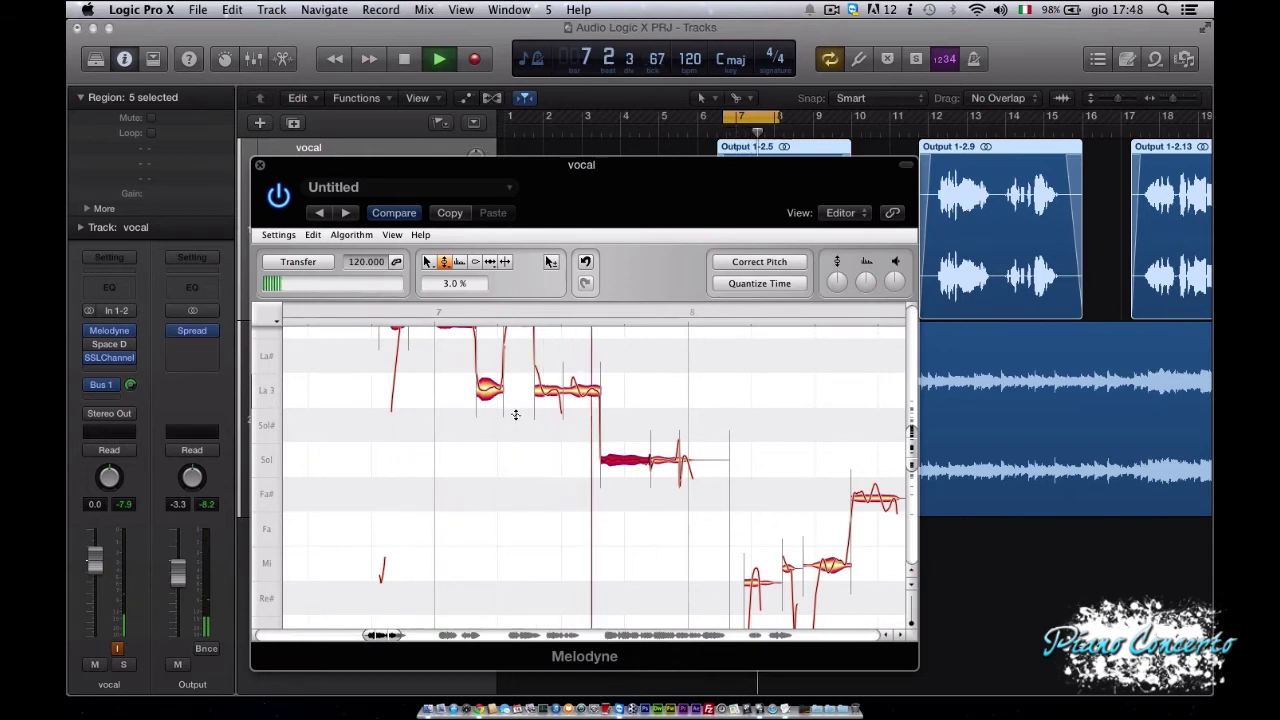
key("space")
key("space")
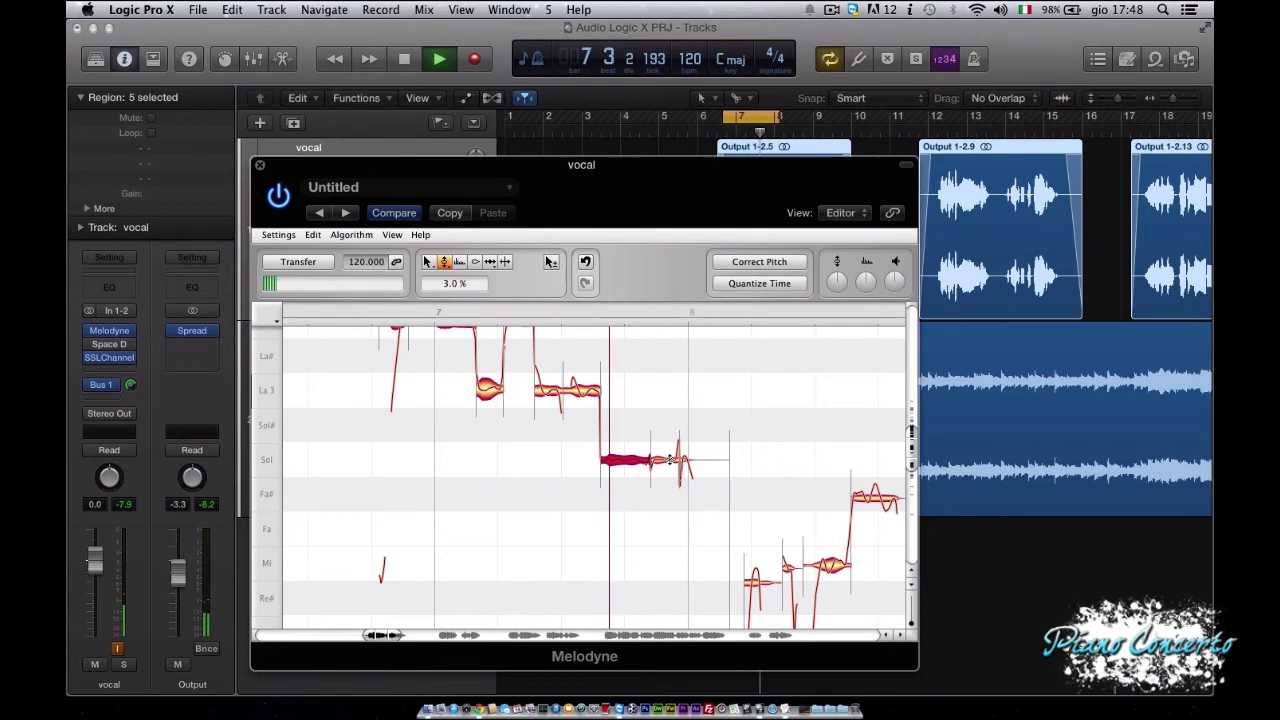
key("space")
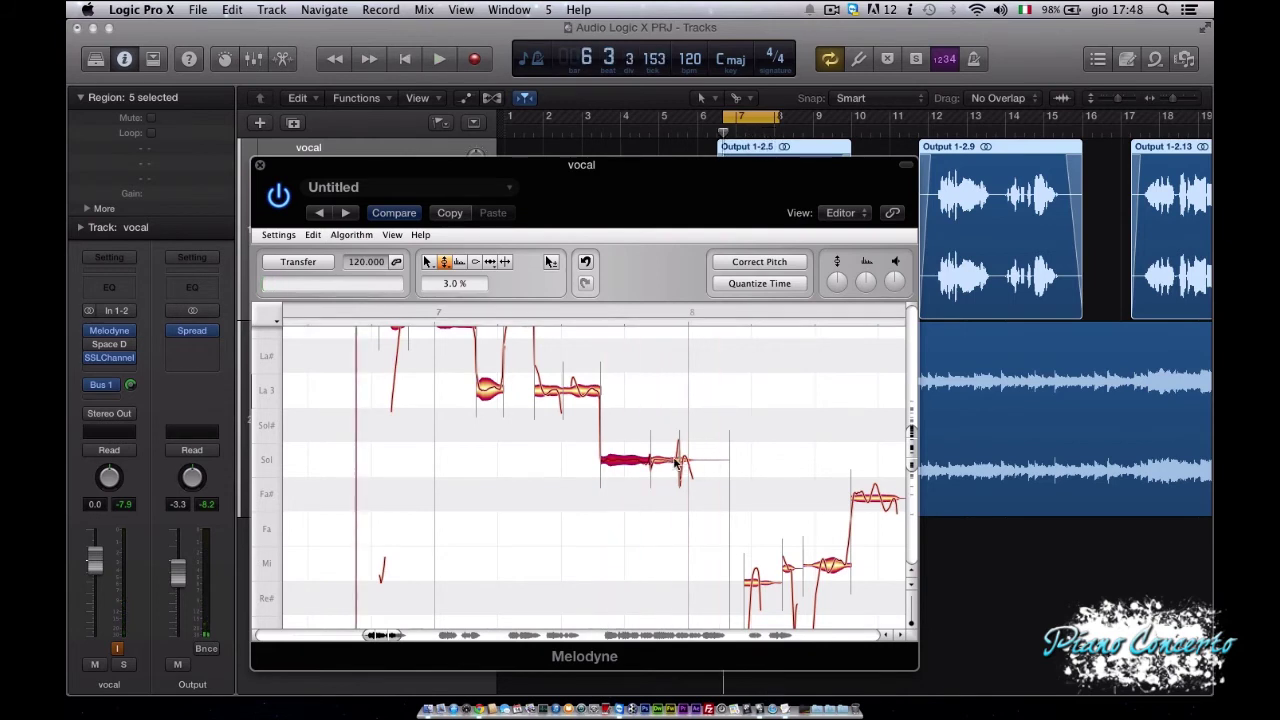
Adjust the pitch curve of the short second Sol note to -19% and flatten that of the last note.
left_click(446, 264)
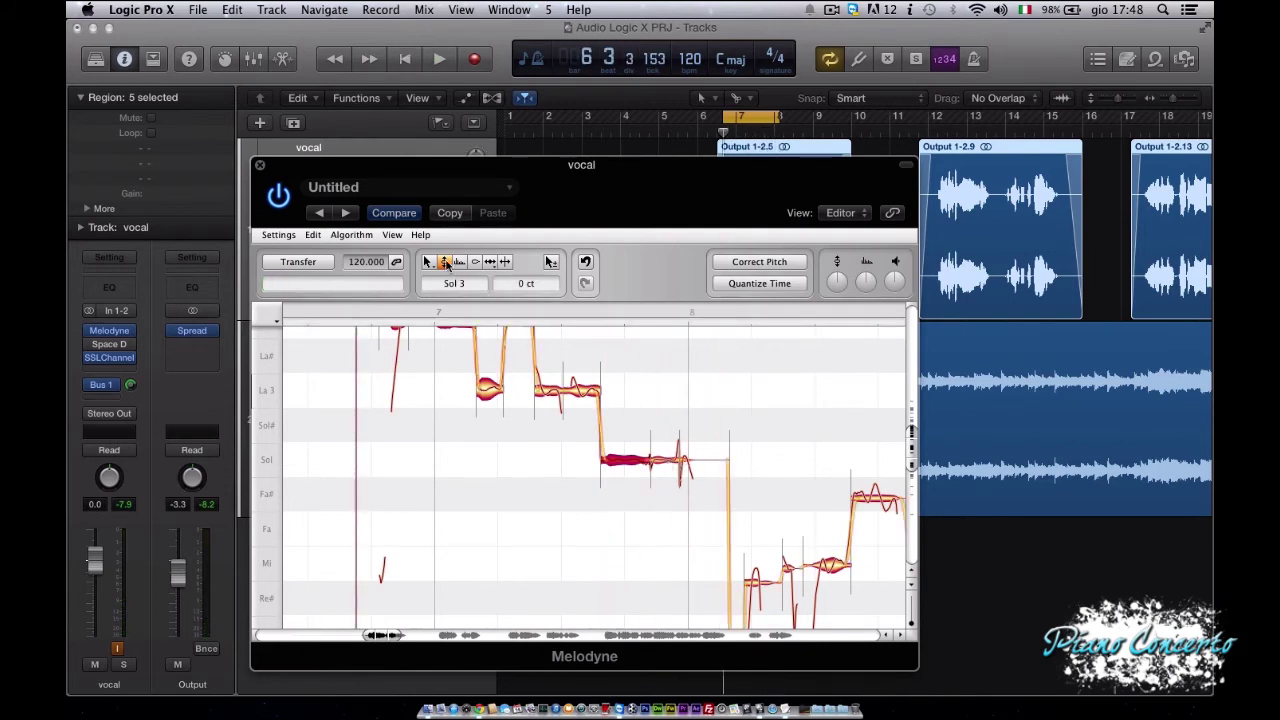
left_click(446, 262)
left_click_drag(671, 459, 662, 472)
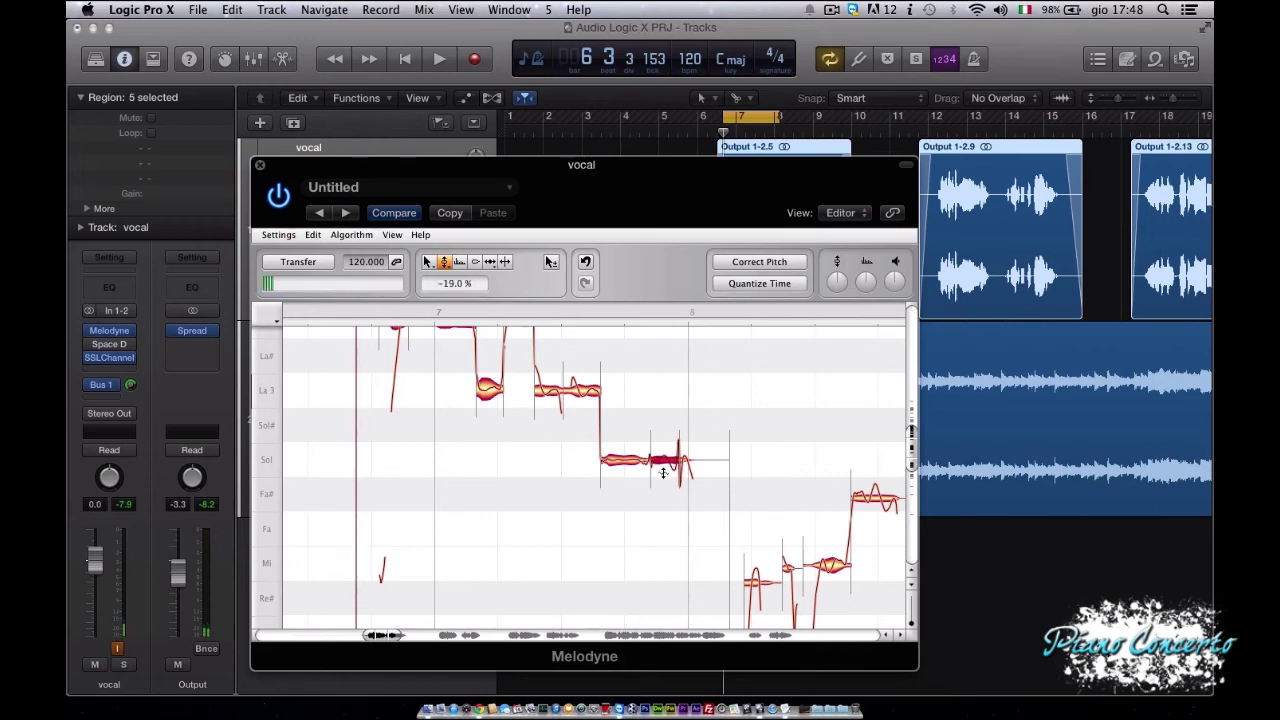
left_click(690, 462)
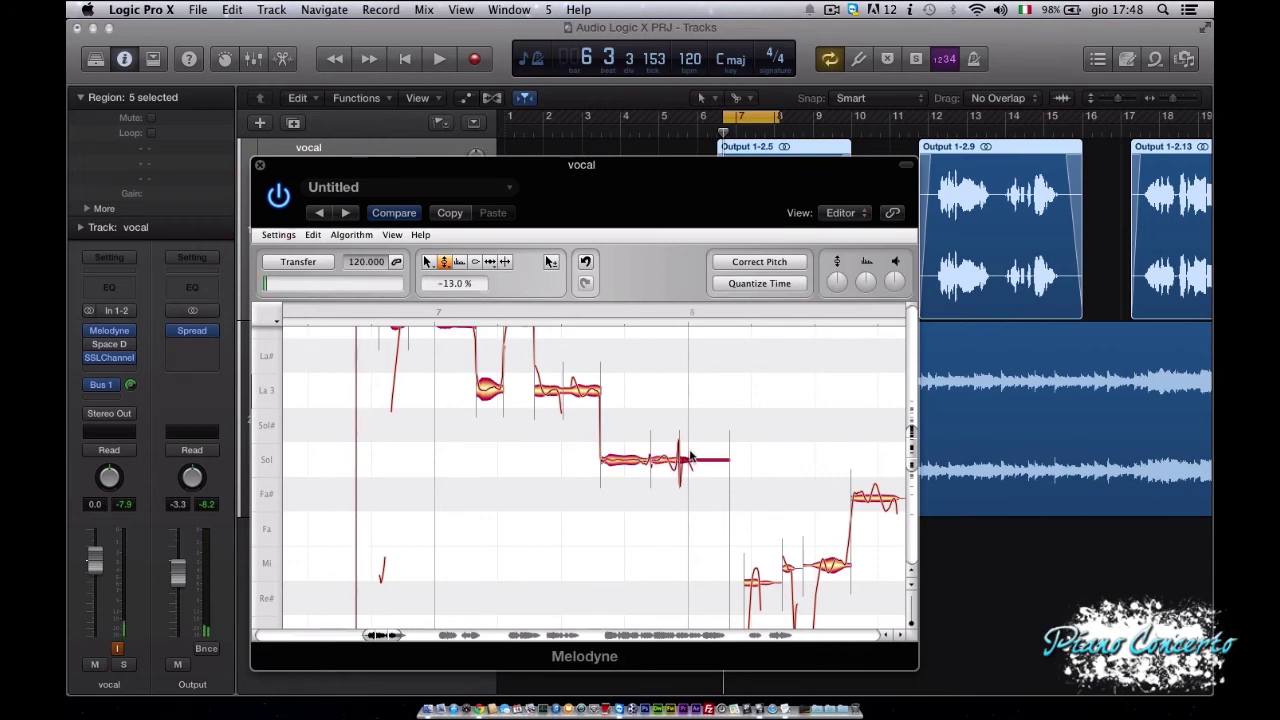
left_click_drag(690, 447, 689, 442)
Lower the last note to Sol 3 at -38 ct, shift its formants up by 175 ct and start playback.
left_click(446, 262)
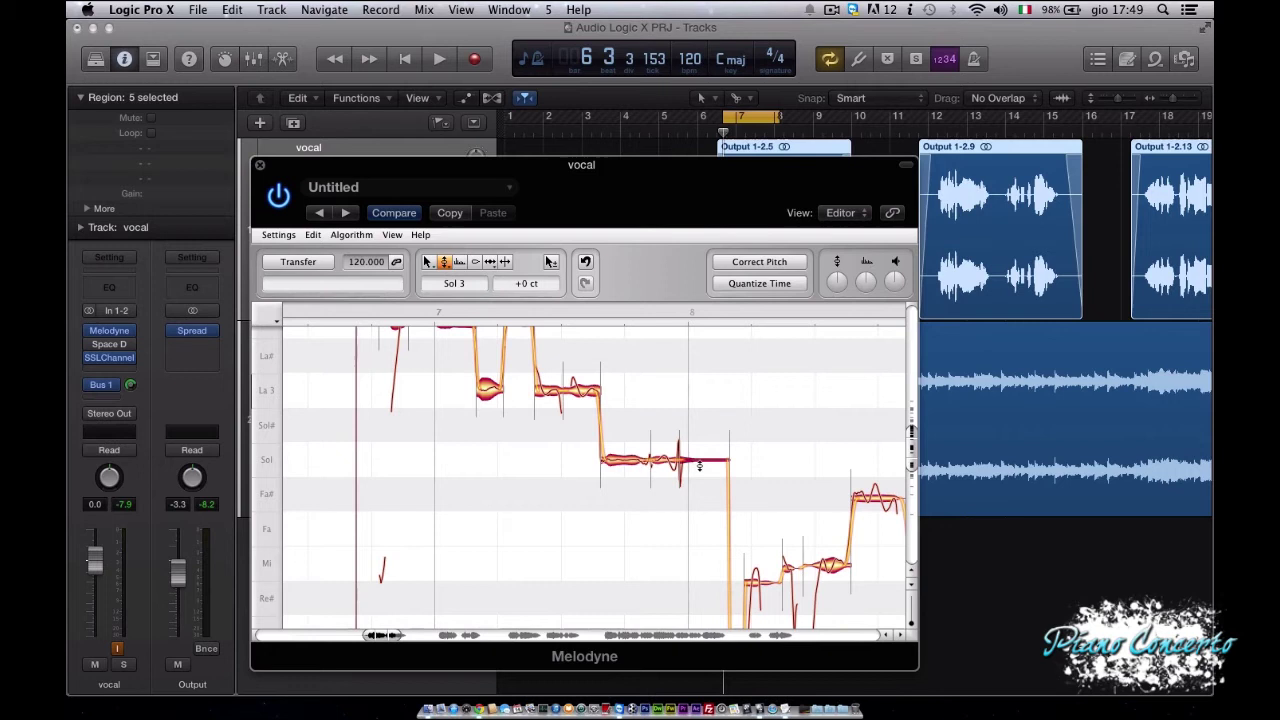
left_click_drag(690, 460, 688, 473)
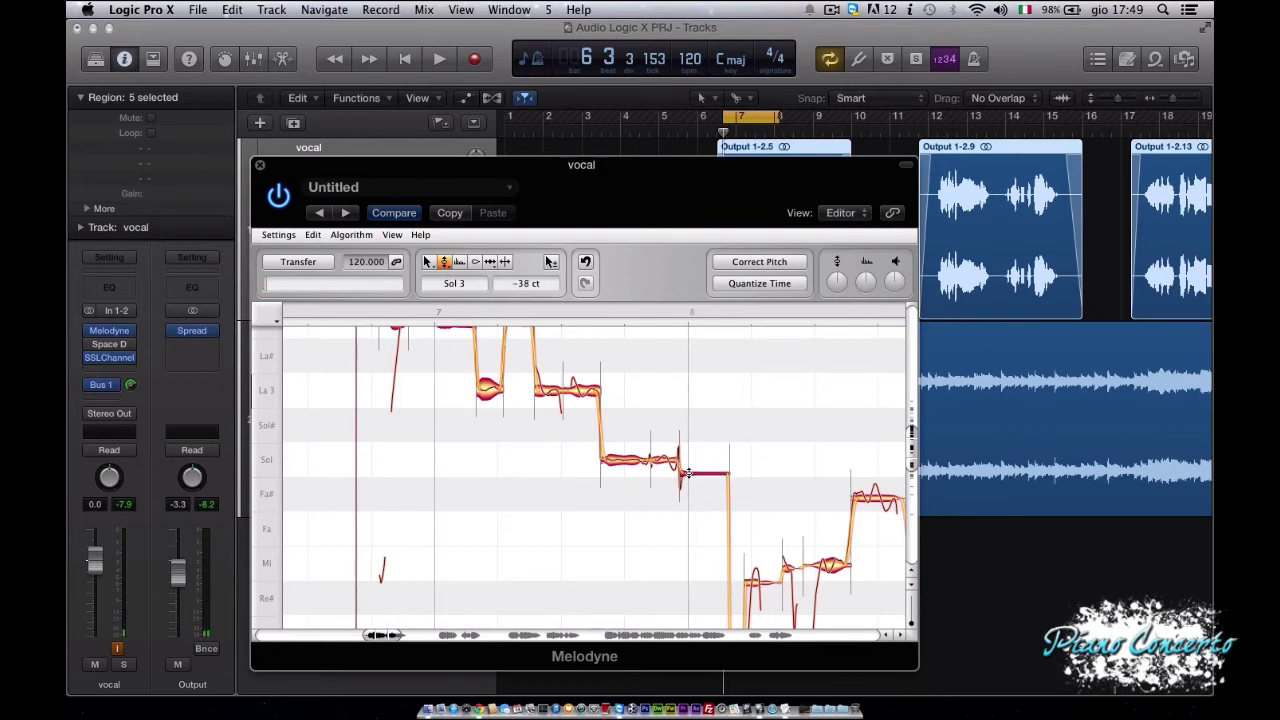
left_click(458, 262)
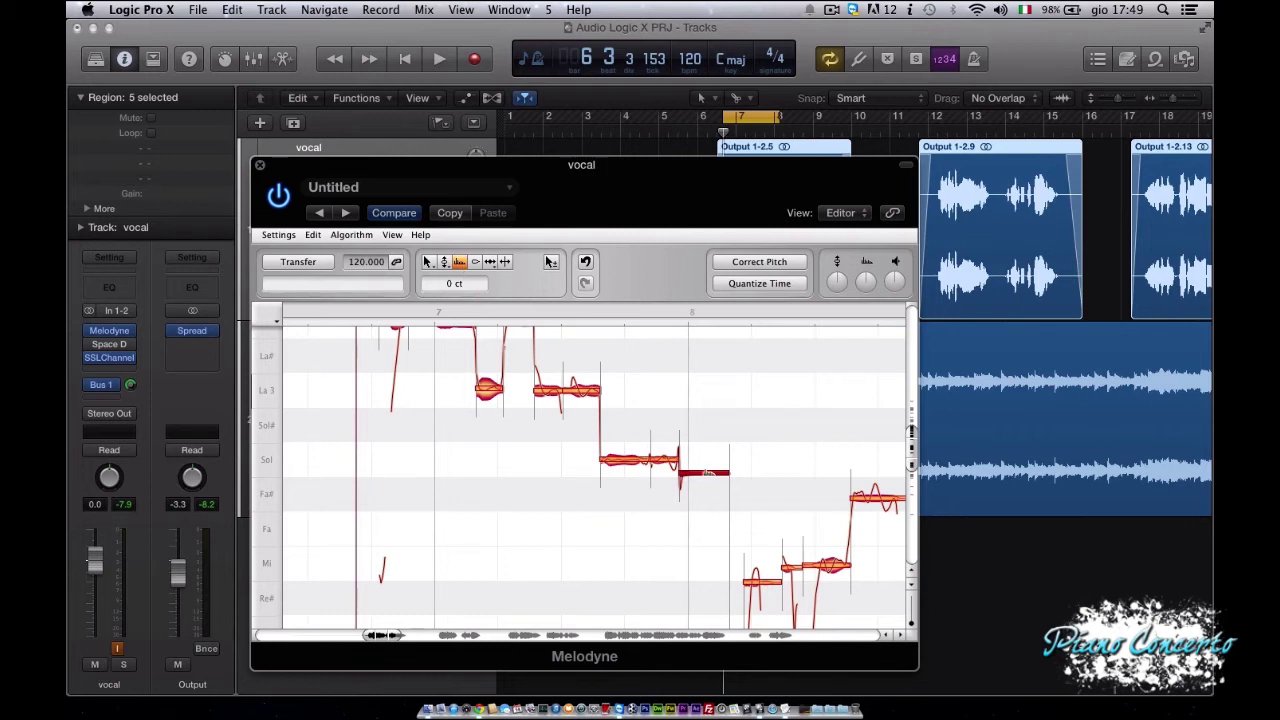
left_click_drag(701, 471, 695, 410)
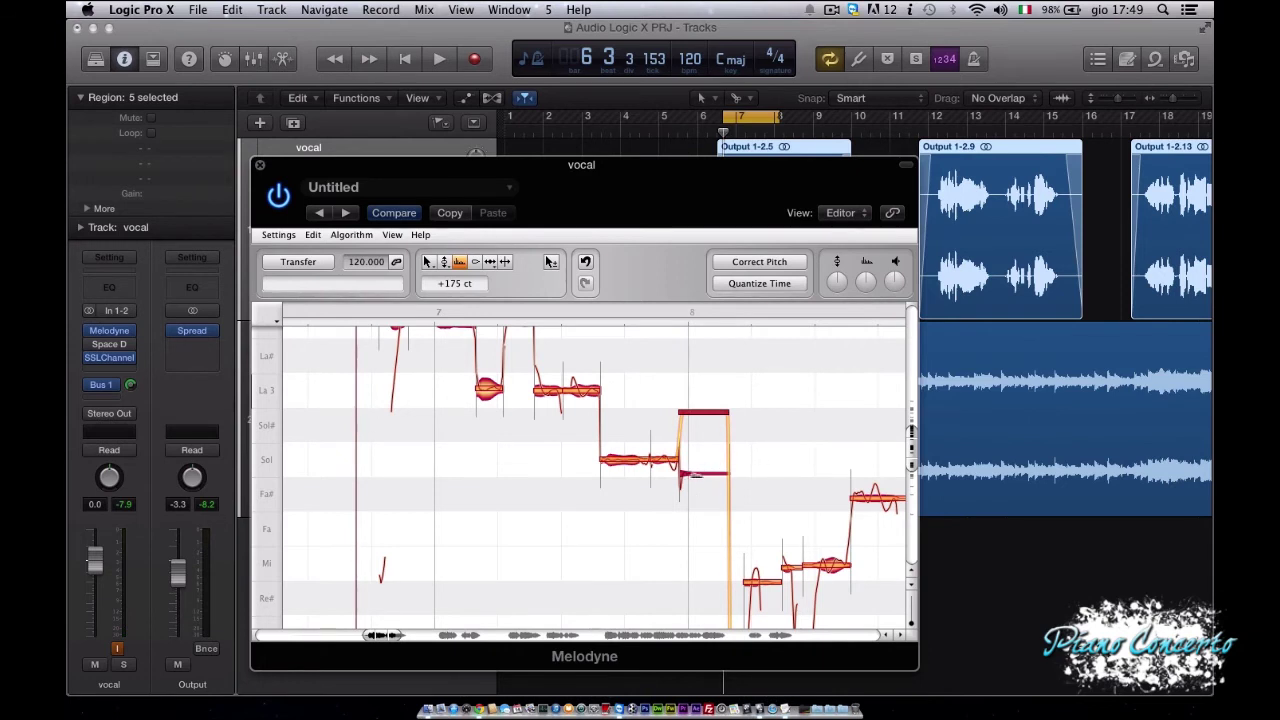
key("space")
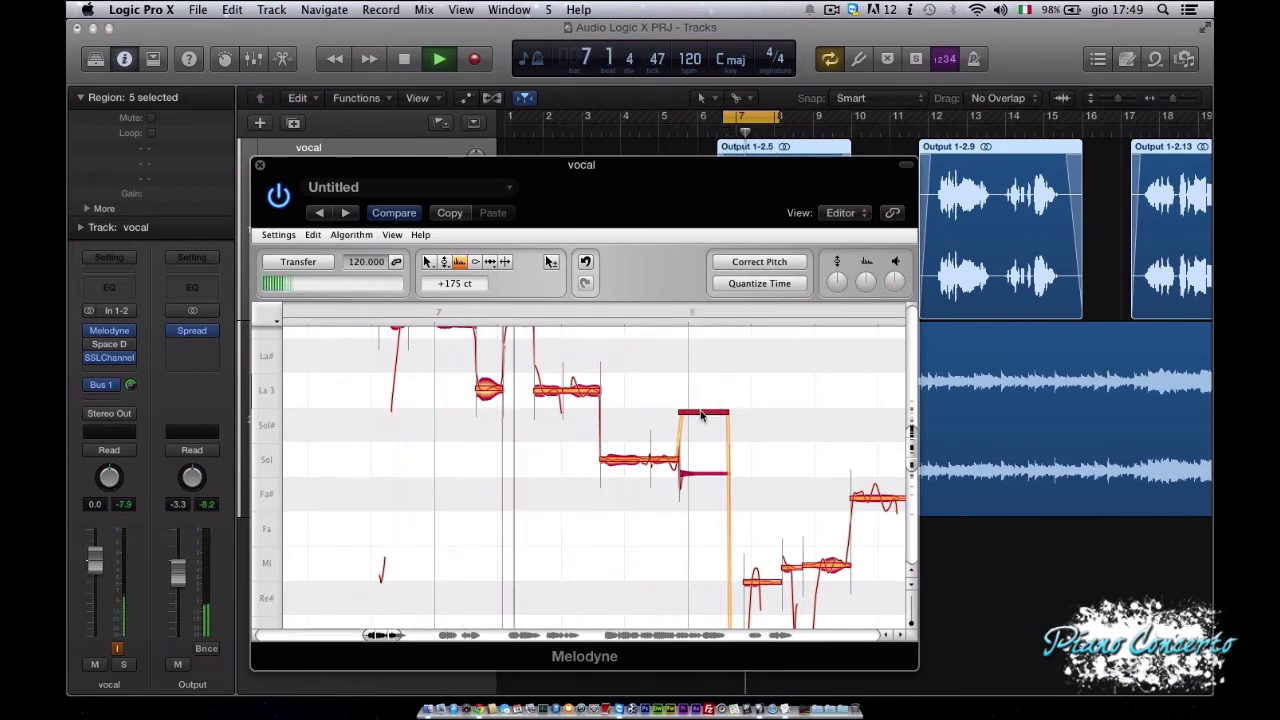
Shift the formants of the phrase's last two notes downward during playback, using -141 ct on the short Sol note.
left_click_drag(697, 478, 662, 490)
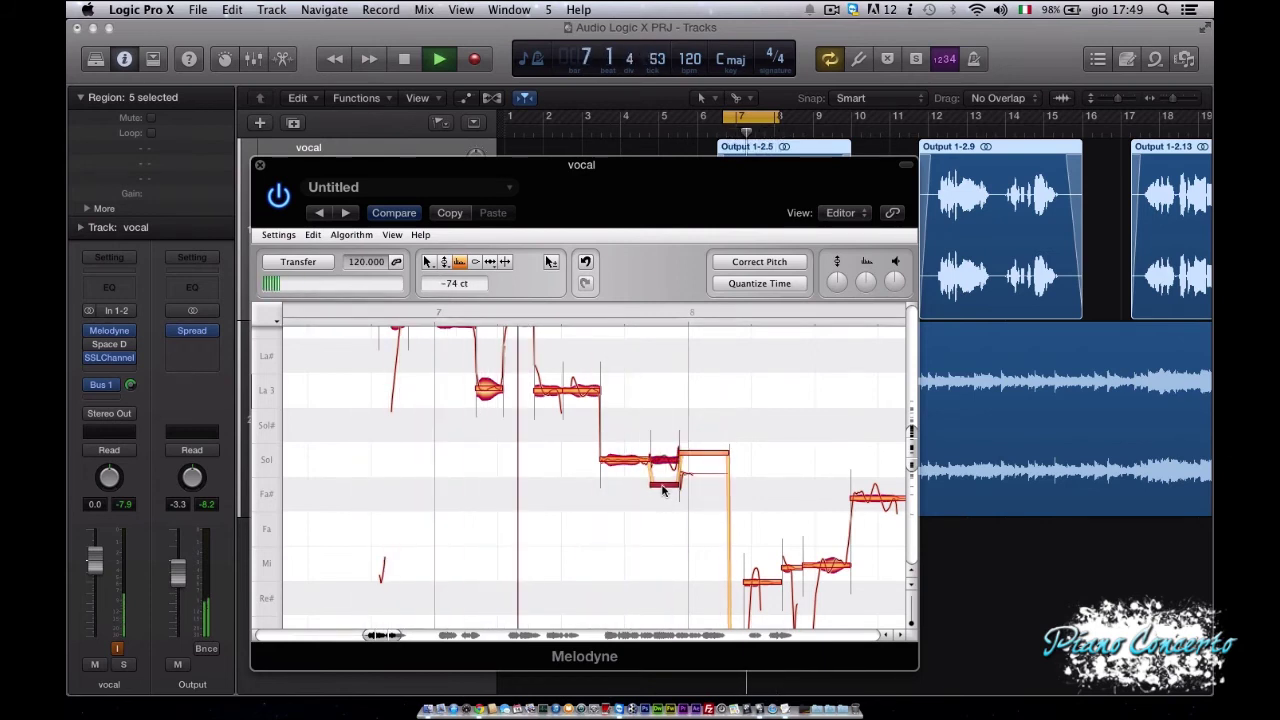
left_click(668, 434)
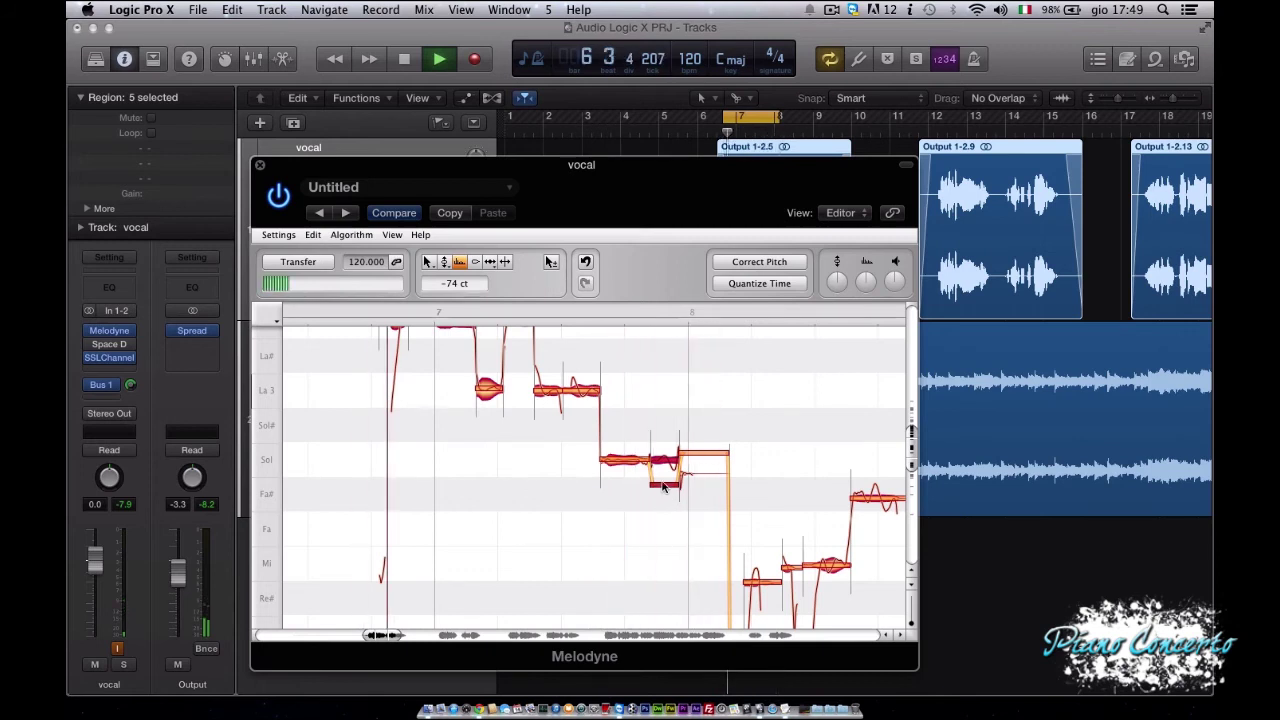
left_click_drag(664, 485, 664, 518)
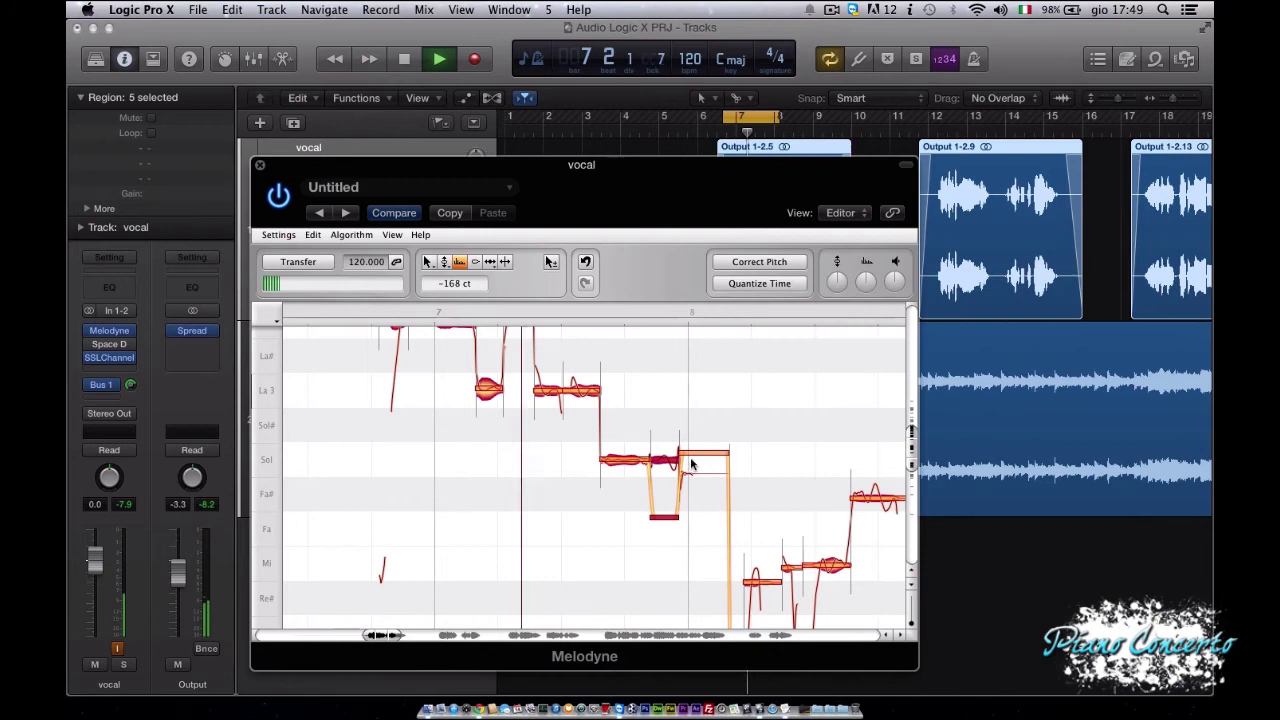
left_click_drag(688, 466, 686, 534)
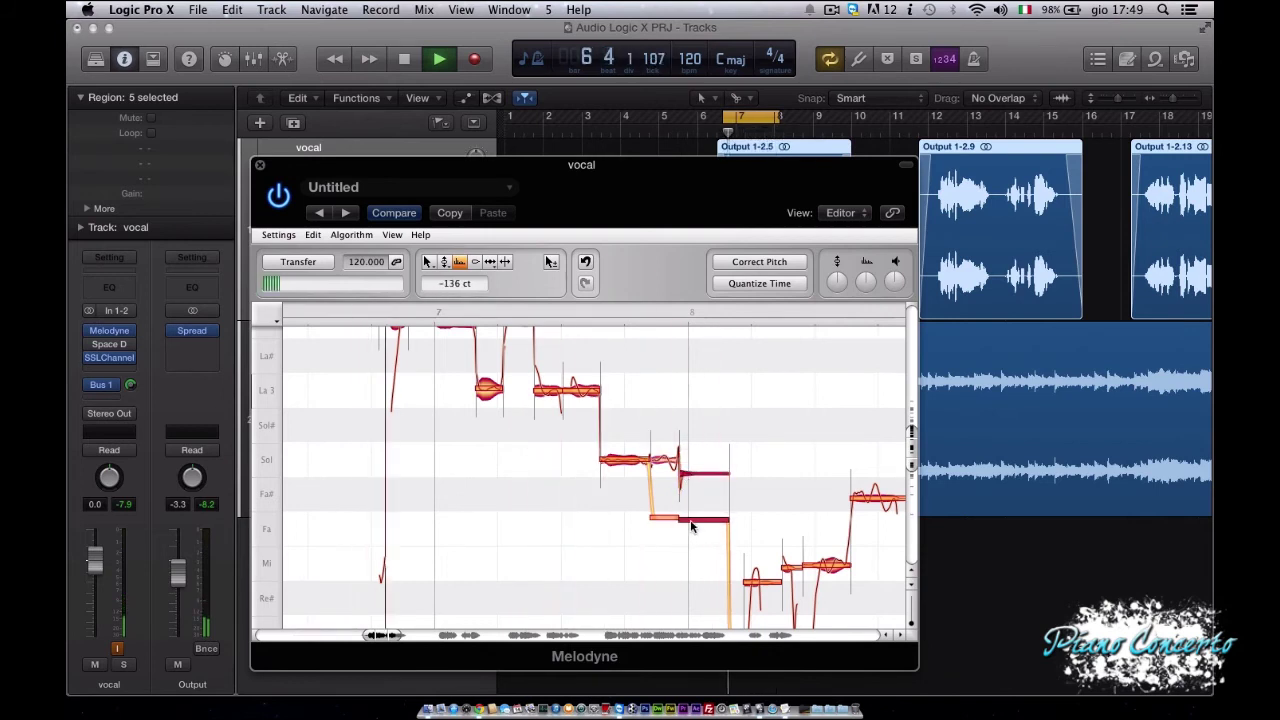
left_click_drag(688, 468, 688, 470)
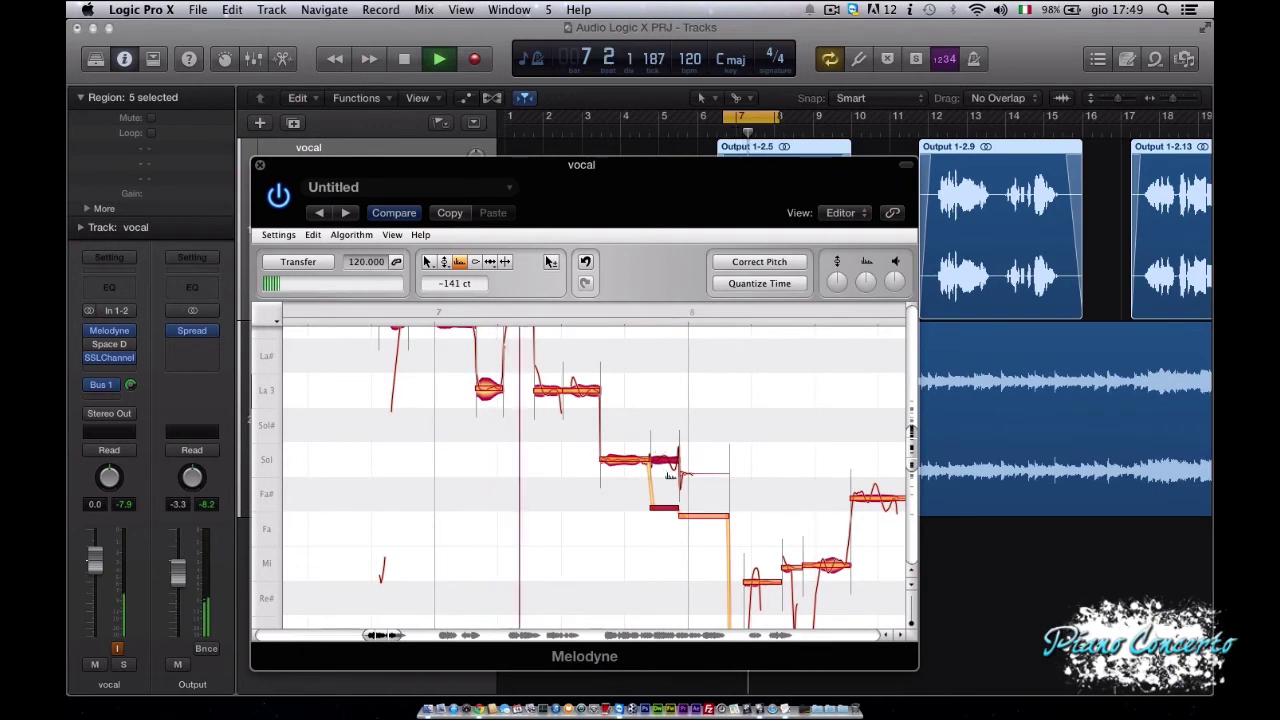
Stop playback and exaggerate the pitch modulation of the short second Sol note and the short Si note, using 140% on the Si note.
key("space")
left_click(445, 262)
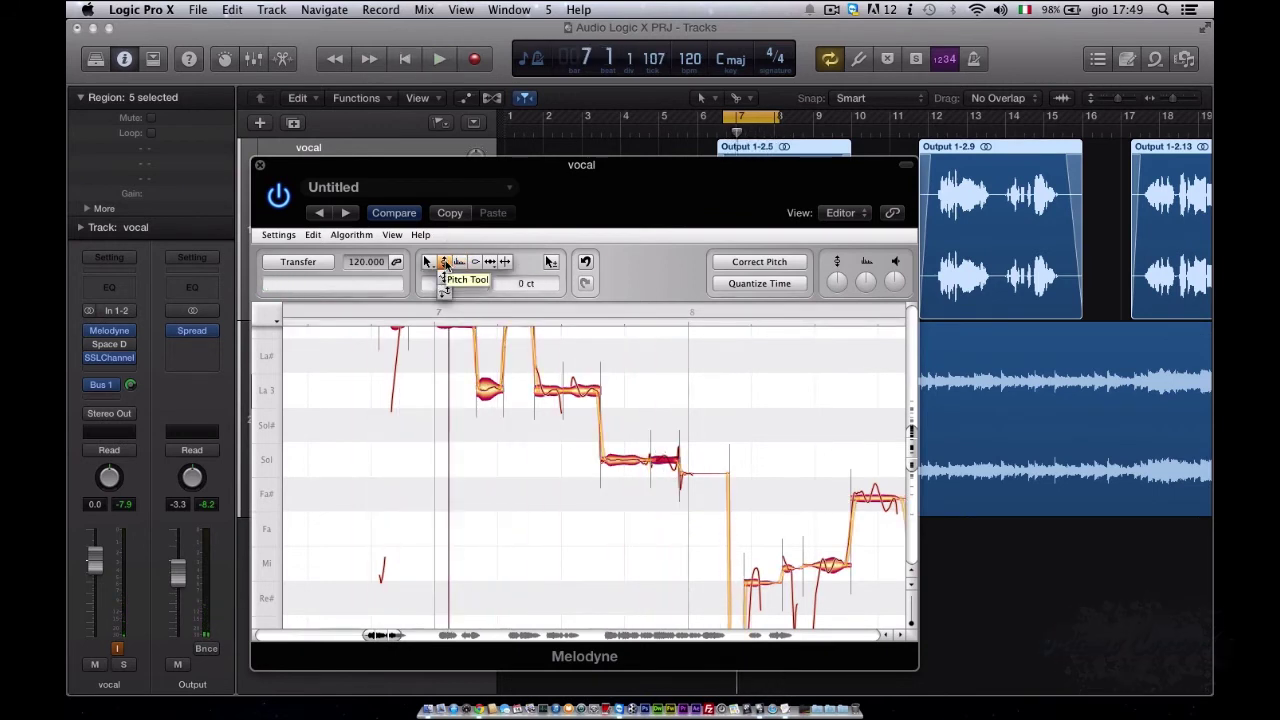
left_click(446, 303)
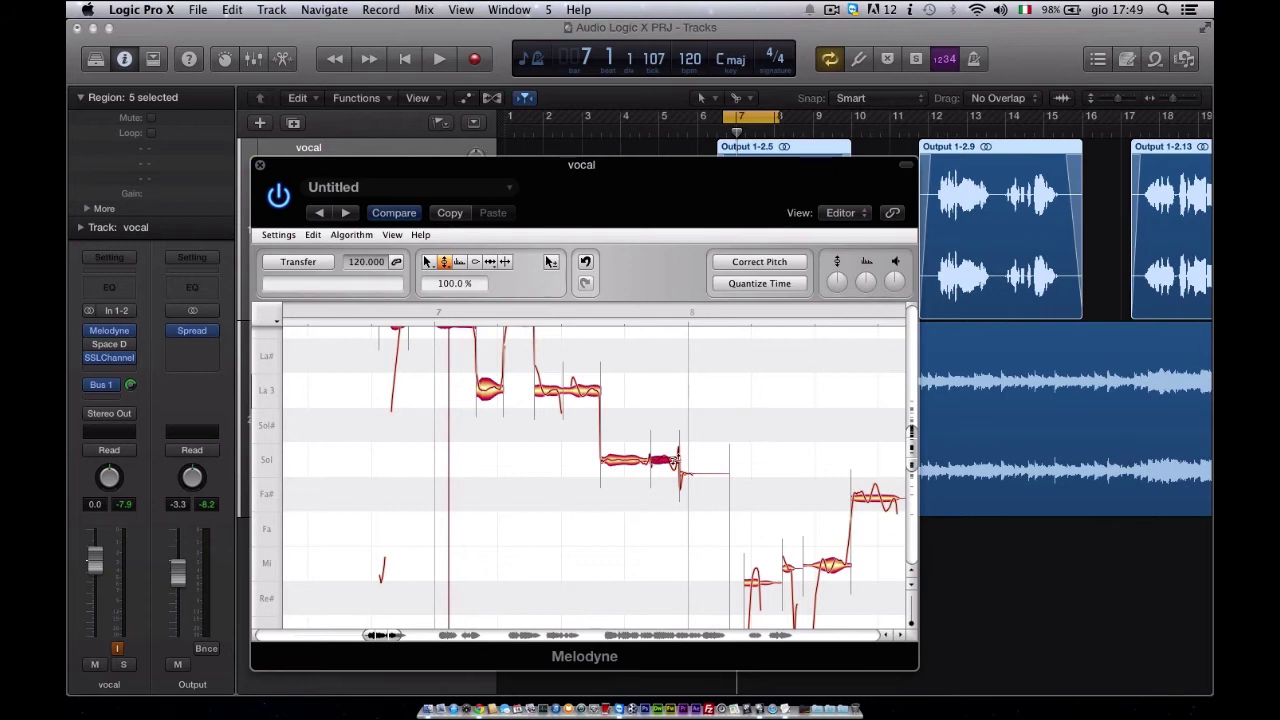
left_click_drag(677, 458, 674, 432)
scroll(450, 424, "up", 3)
left_click_drag(475, 424, 529, 427)
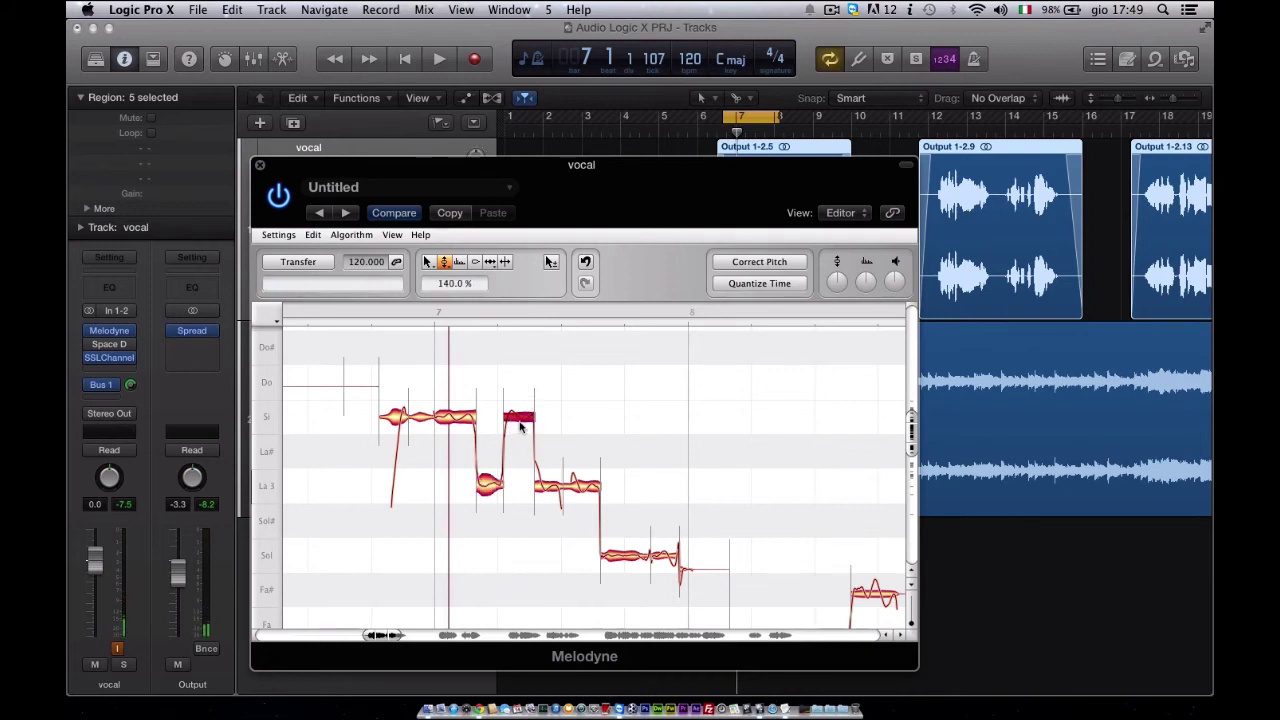
Play the phrase, set the pitch modulation of the low La note between the Si notes to -141%, and play it again.
key("space")
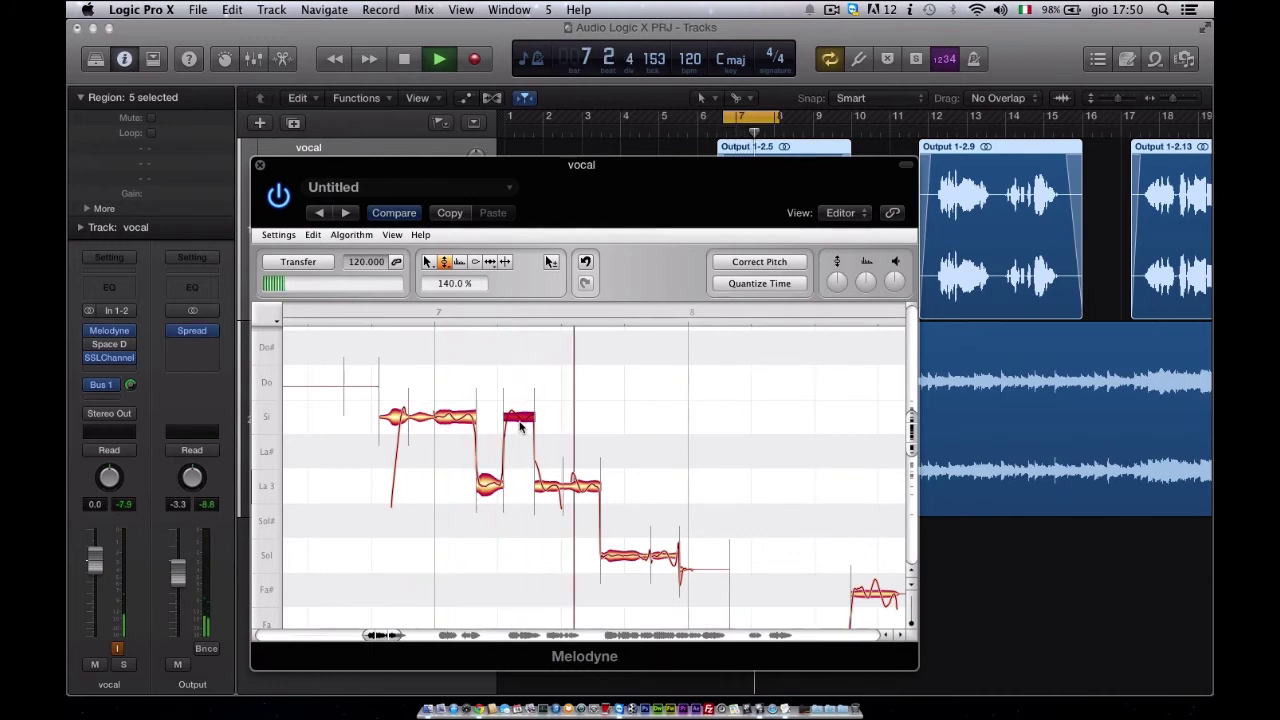
key("space")
left_click(489, 487)
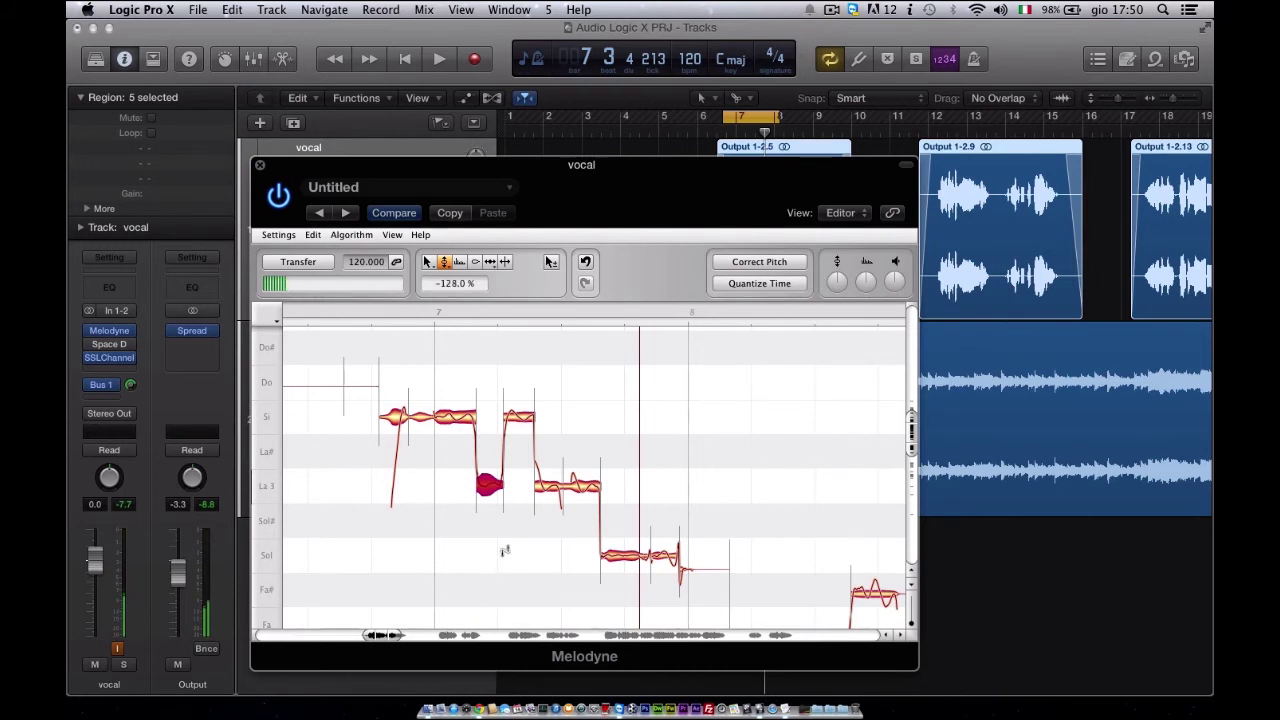
key("space")
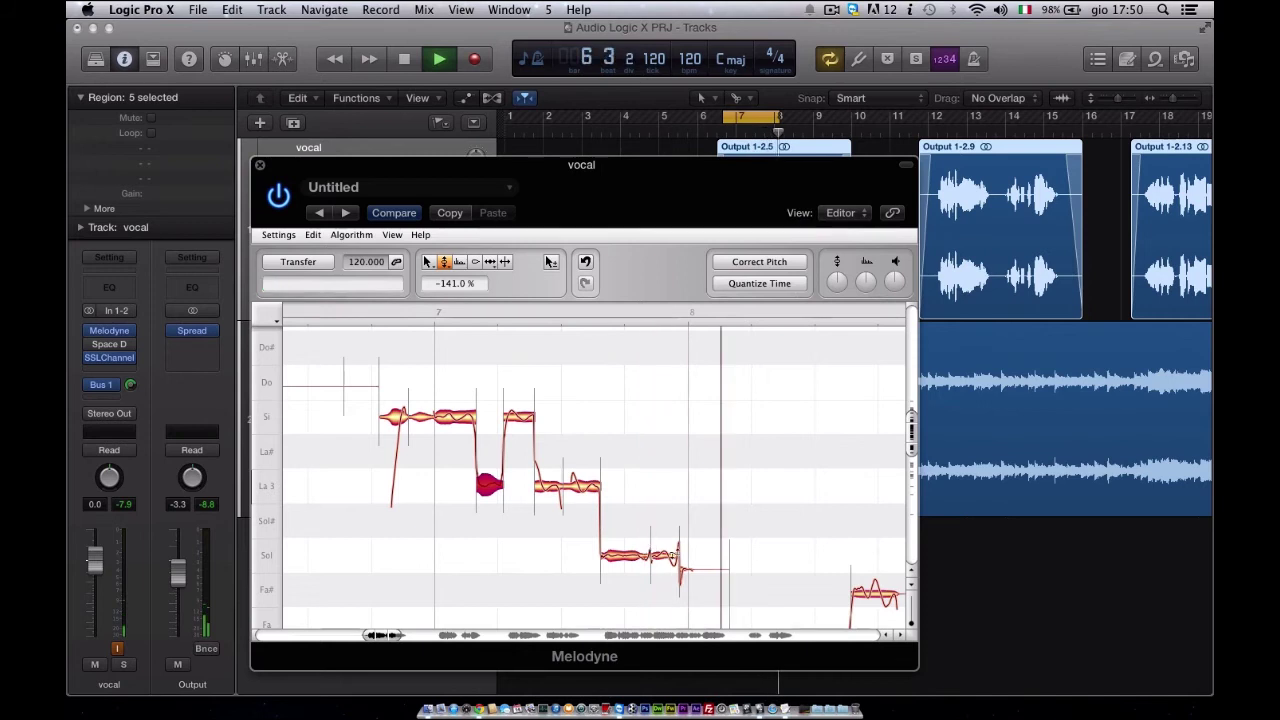
key("space")
Adjust the pitch modulation of the phrase's last note and set that of the short second Sol note to -16%.
left_click(666, 556)
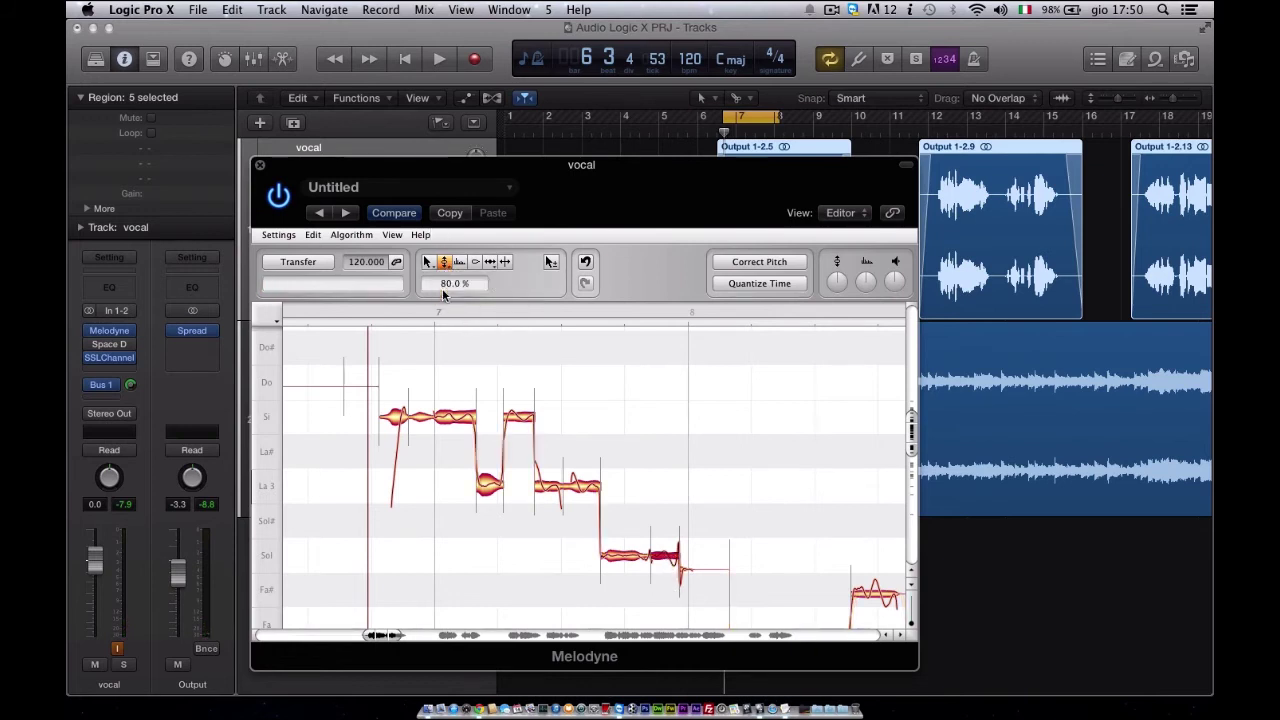
left_click_drag(440, 280, 443, 283)
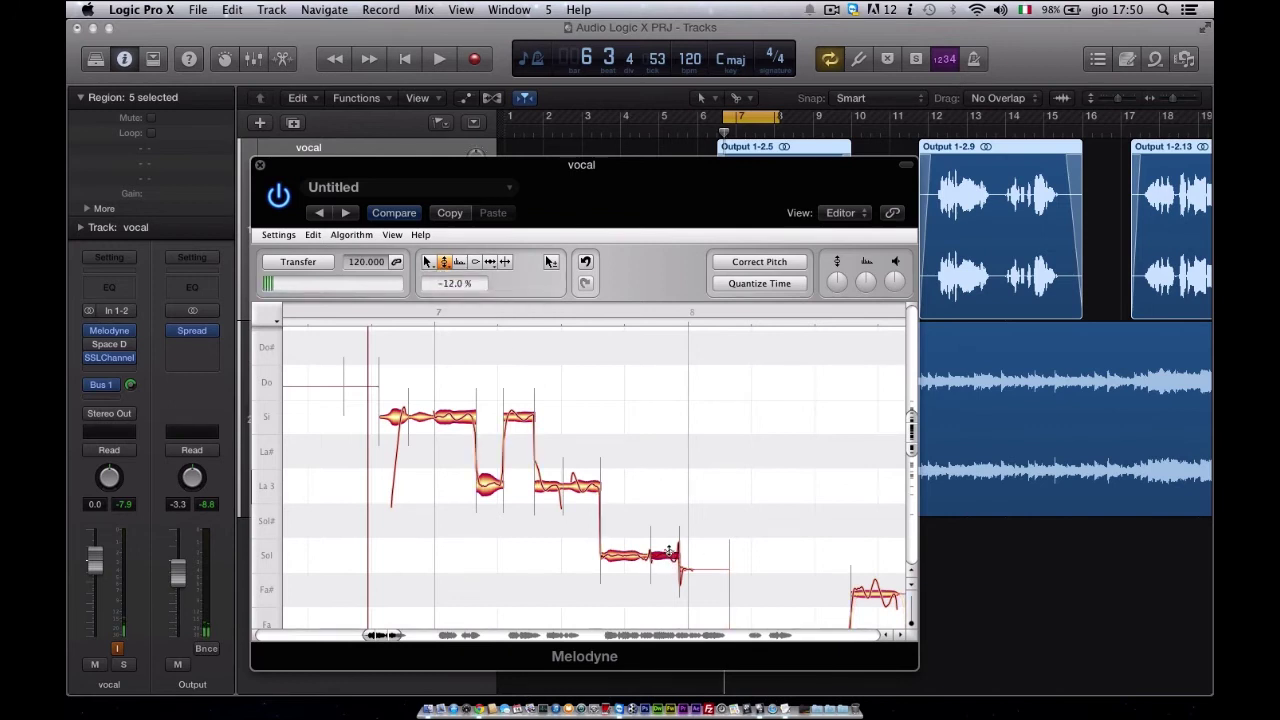
left_click(686, 568)
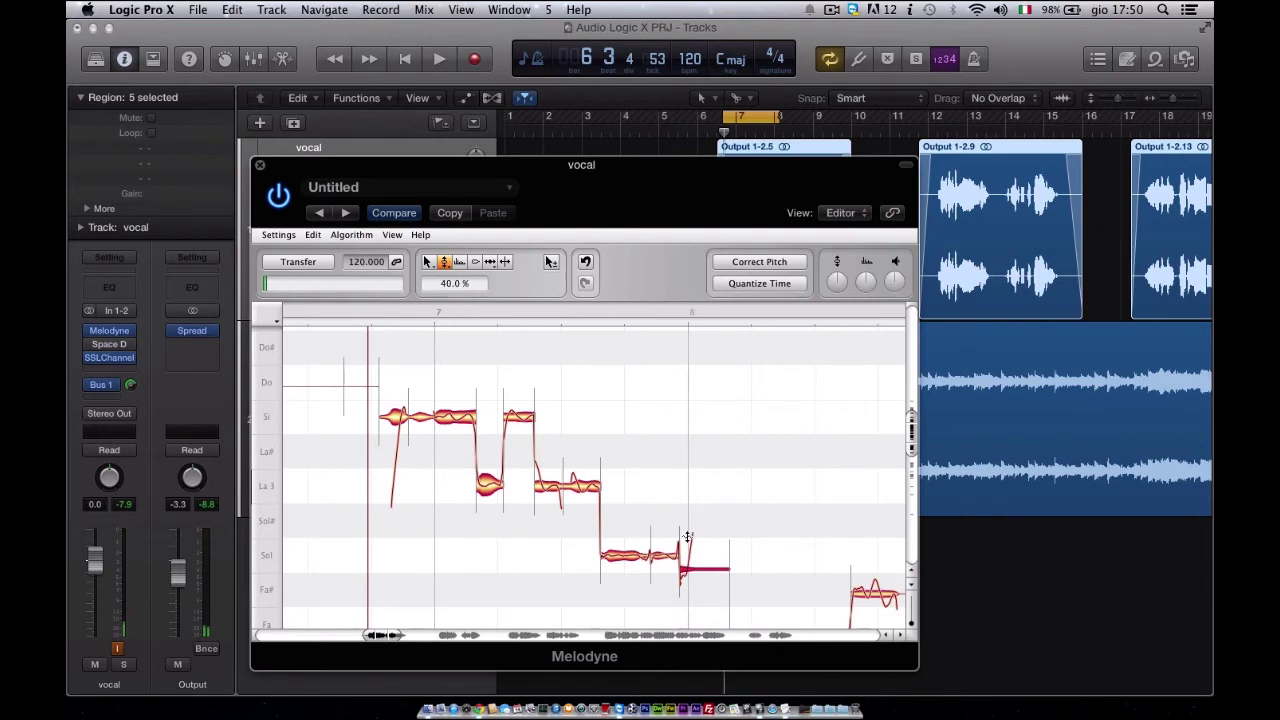
mouse_move(688, 568)
left_mouse_down()
mouse_move(673, 568)
mouse_move(673, 540)
mouse_move(672, 558)
mouse_move(702, 567)
left_mouse_up()
Split the short second Sol note near its end with the Note Separation tool.
scroll(702, 567, "down", 3)
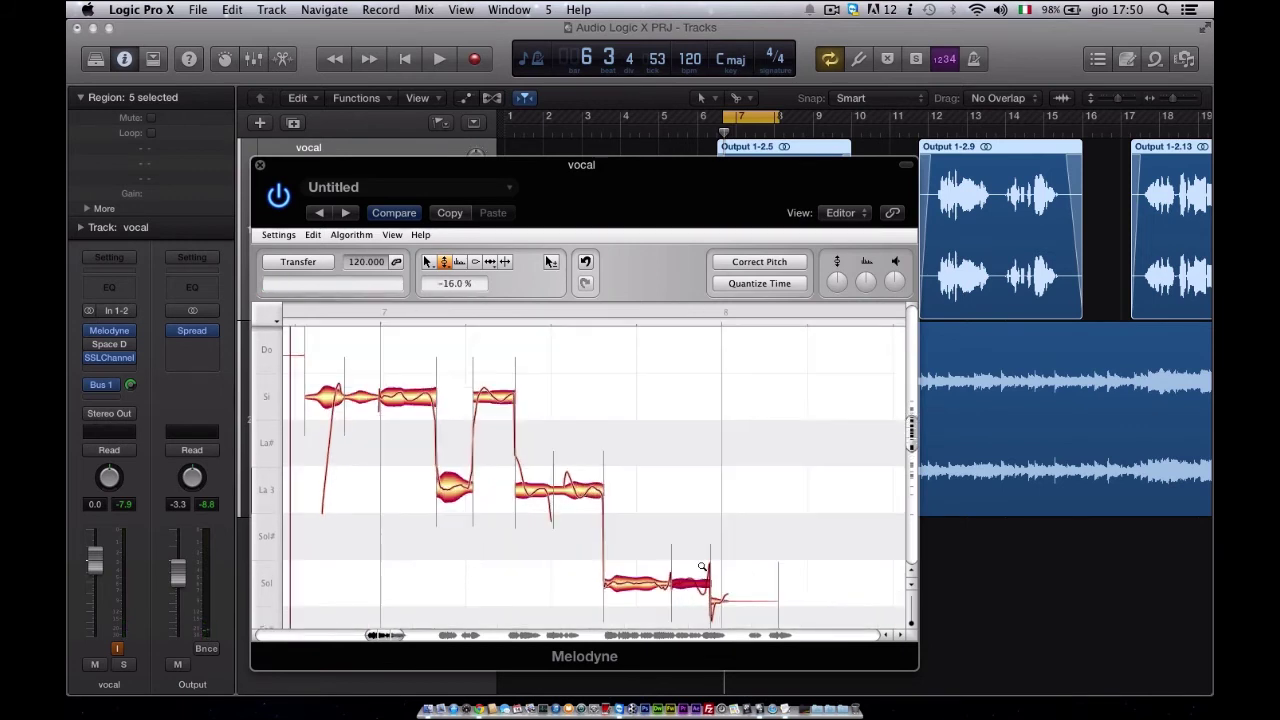
scroll(702, 567, "up", 6)
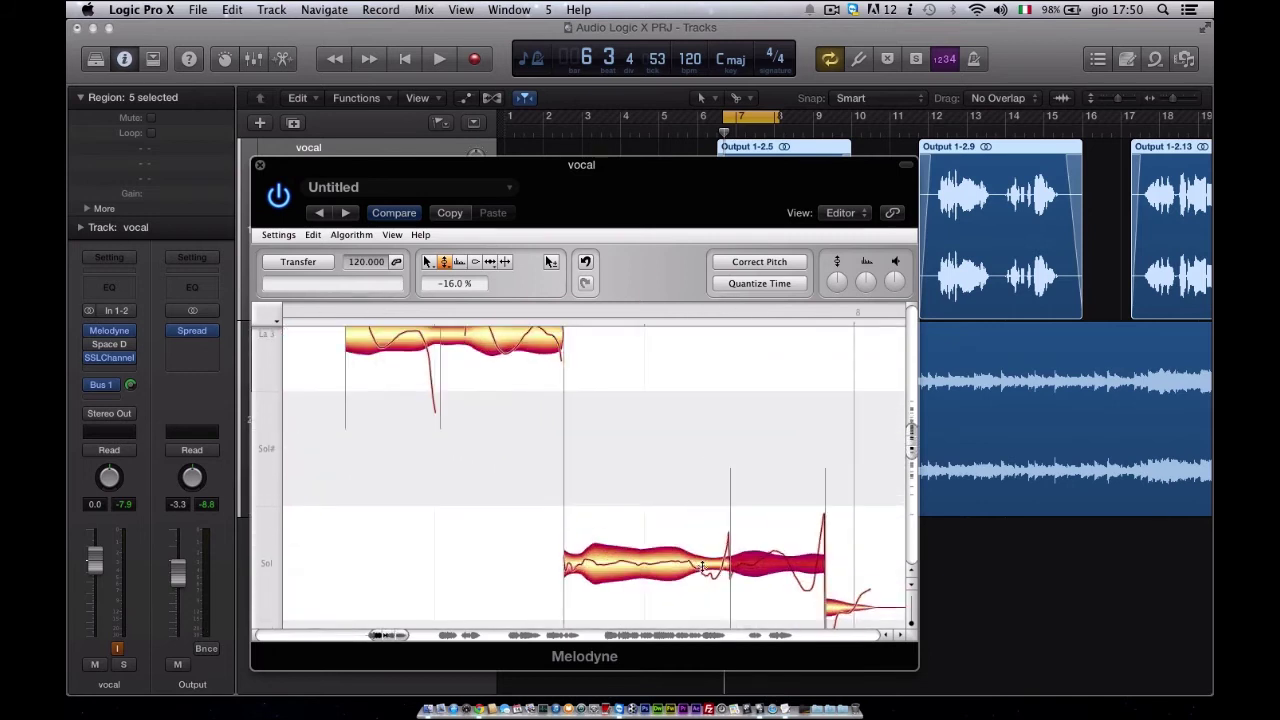
left_click(505, 261)
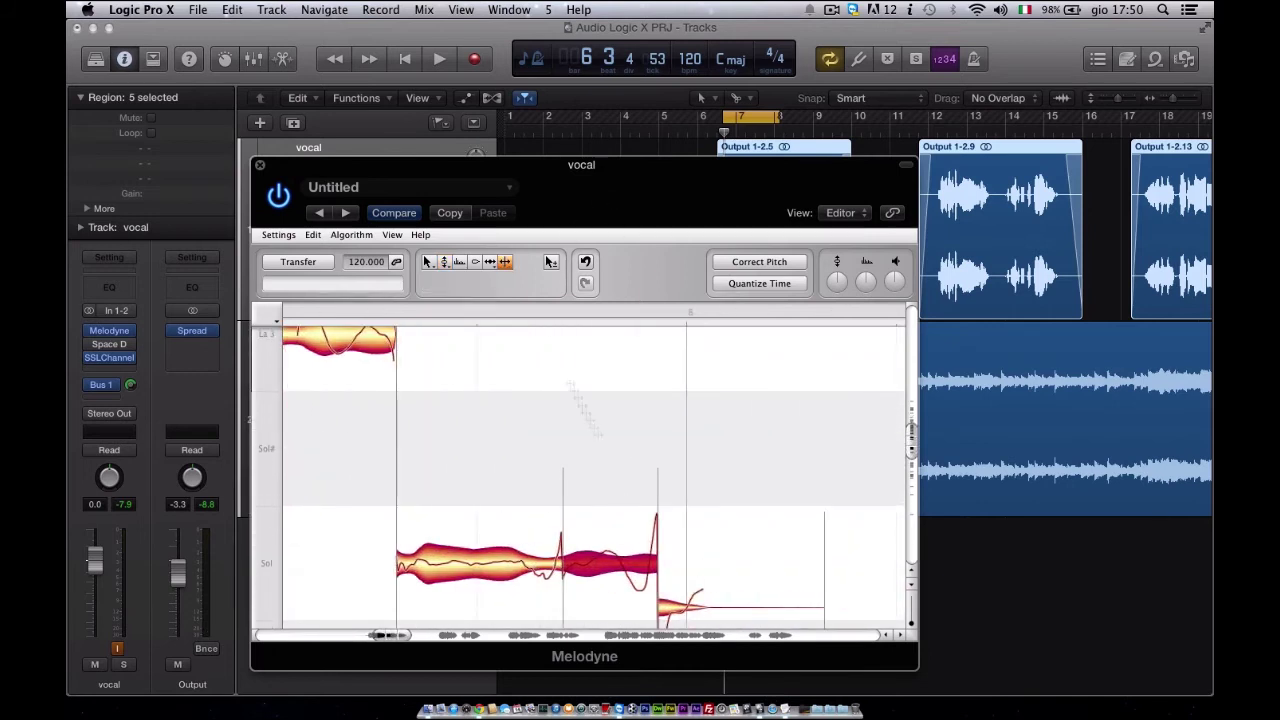
double_click(630, 569)
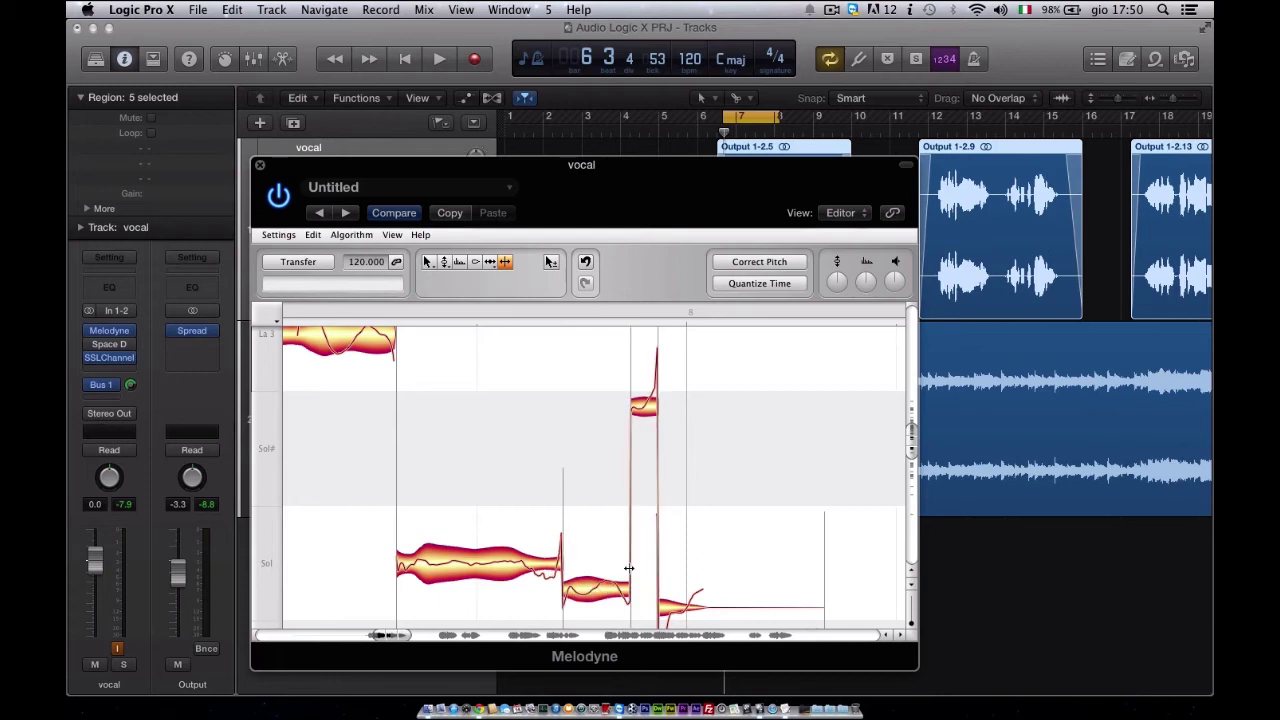
Move both parts of the split note onto Sol and raise the phrase's last note to Sol 3 at -1 ct.
scroll(613, 489, "down", 6)
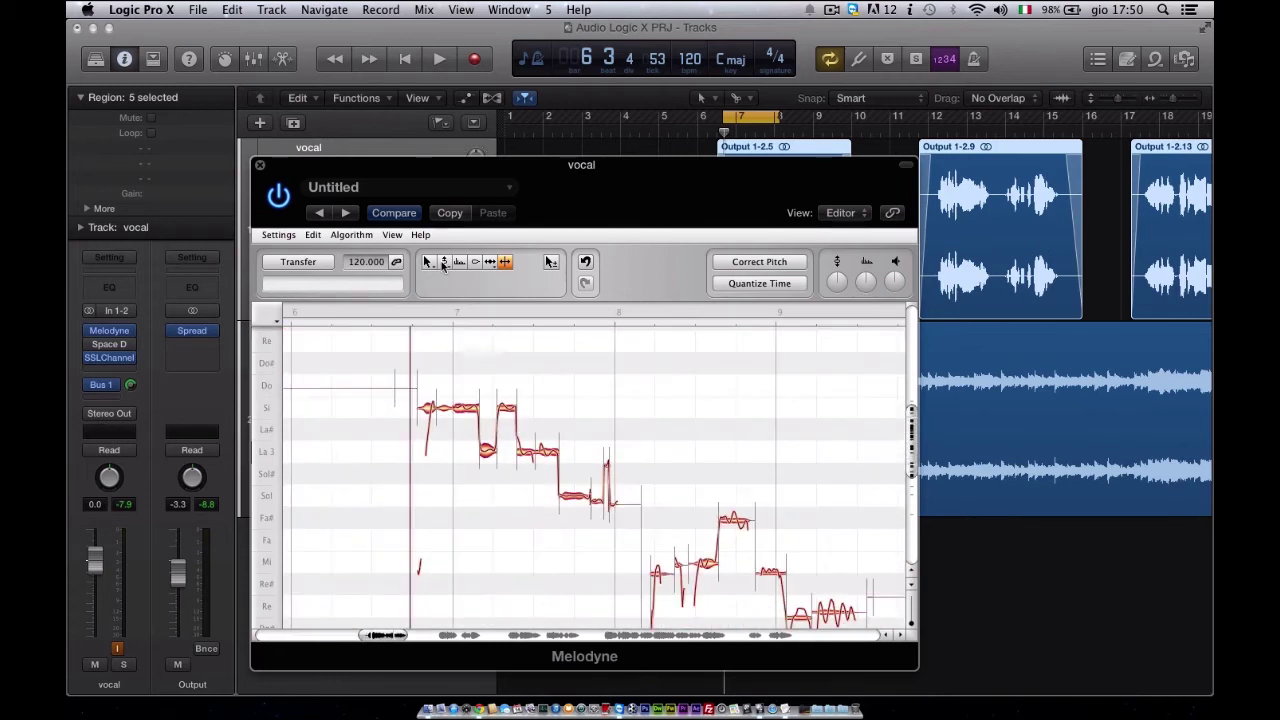
left_click(444, 262)
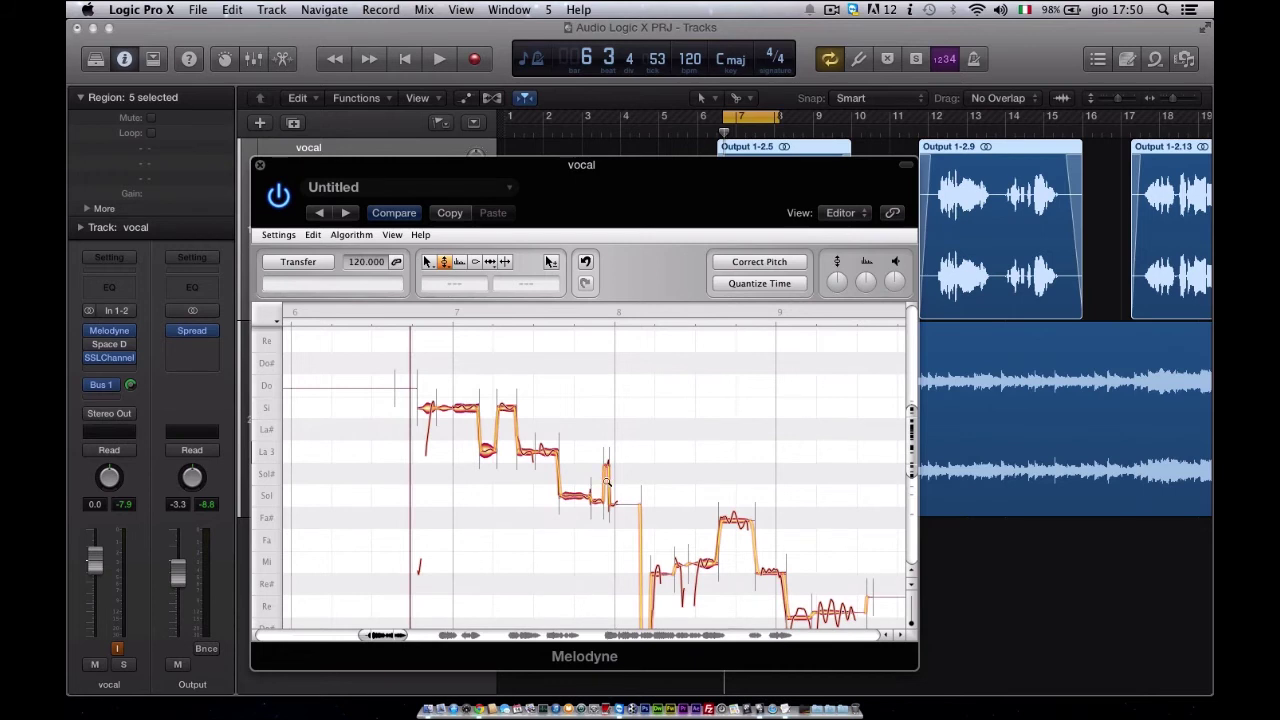
scroll(606, 483, "up", 8)
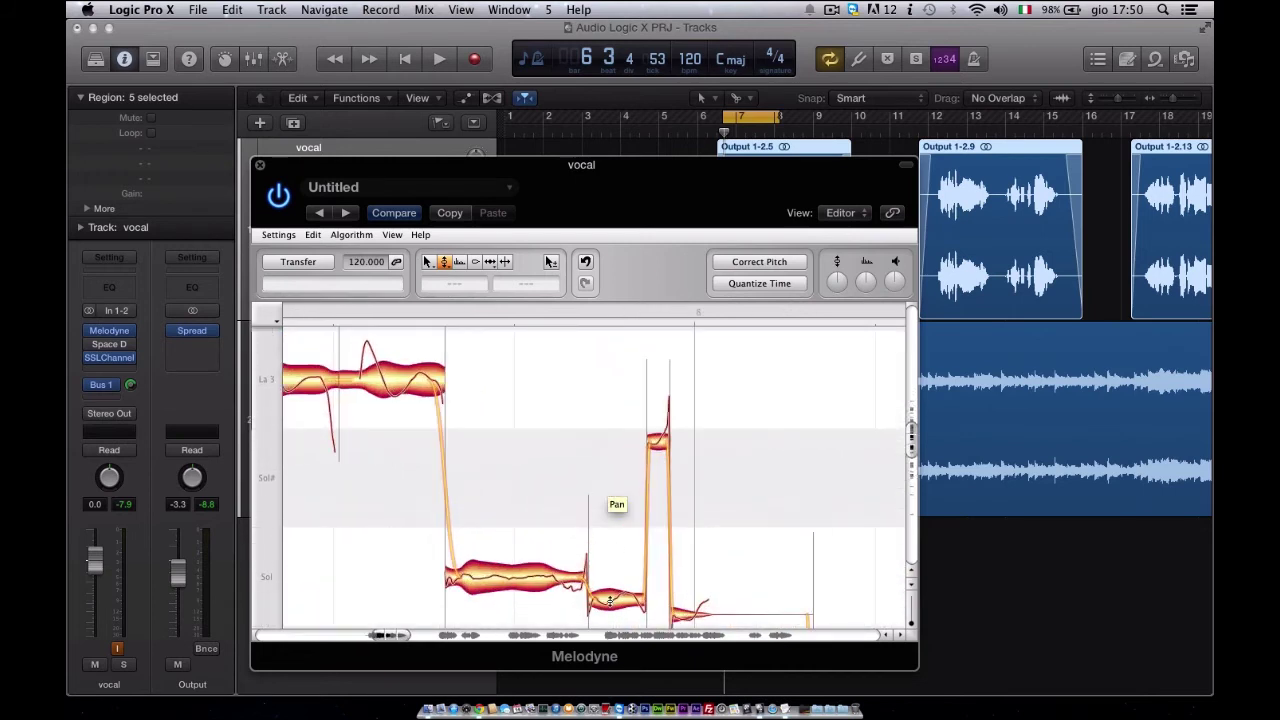
left_click_drag(610, 601, 632, 555)
double_click(664, 443)
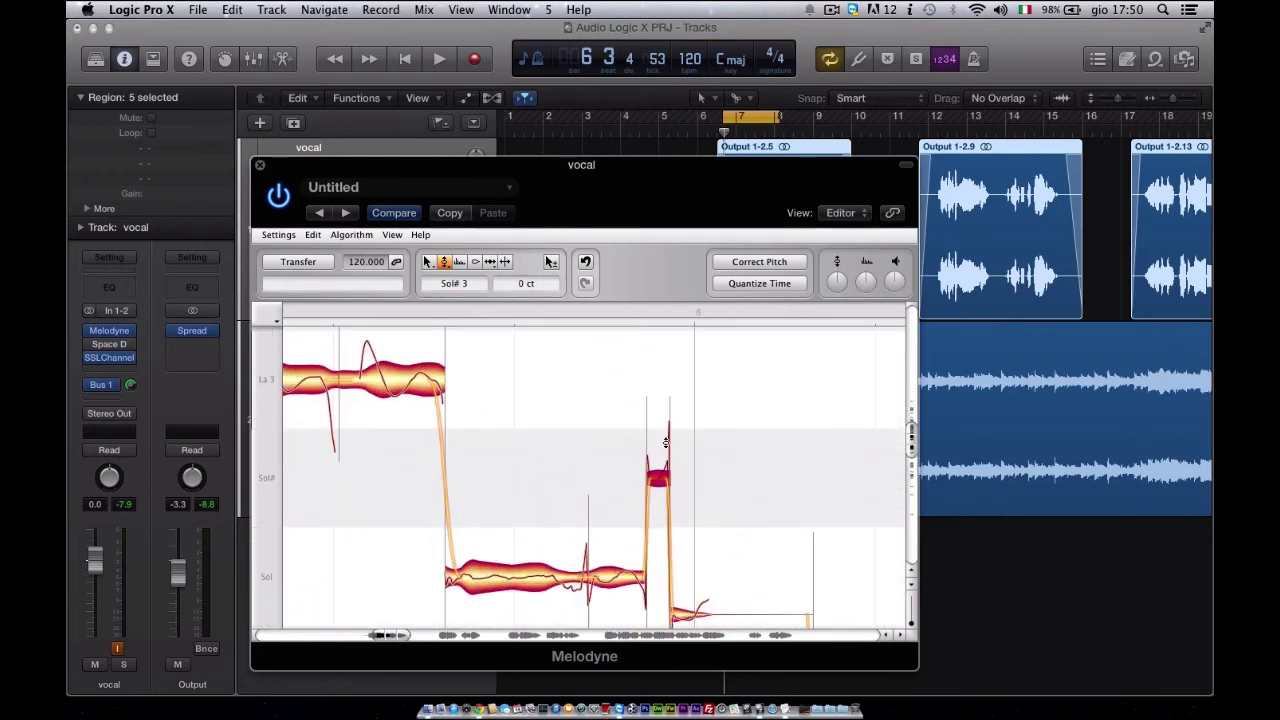
left_click_drag(654, 480, 683, 580)
Start playback and tune both parts of the split note and the first long Sol note to Sol 3 at 0 ct.
key("space")
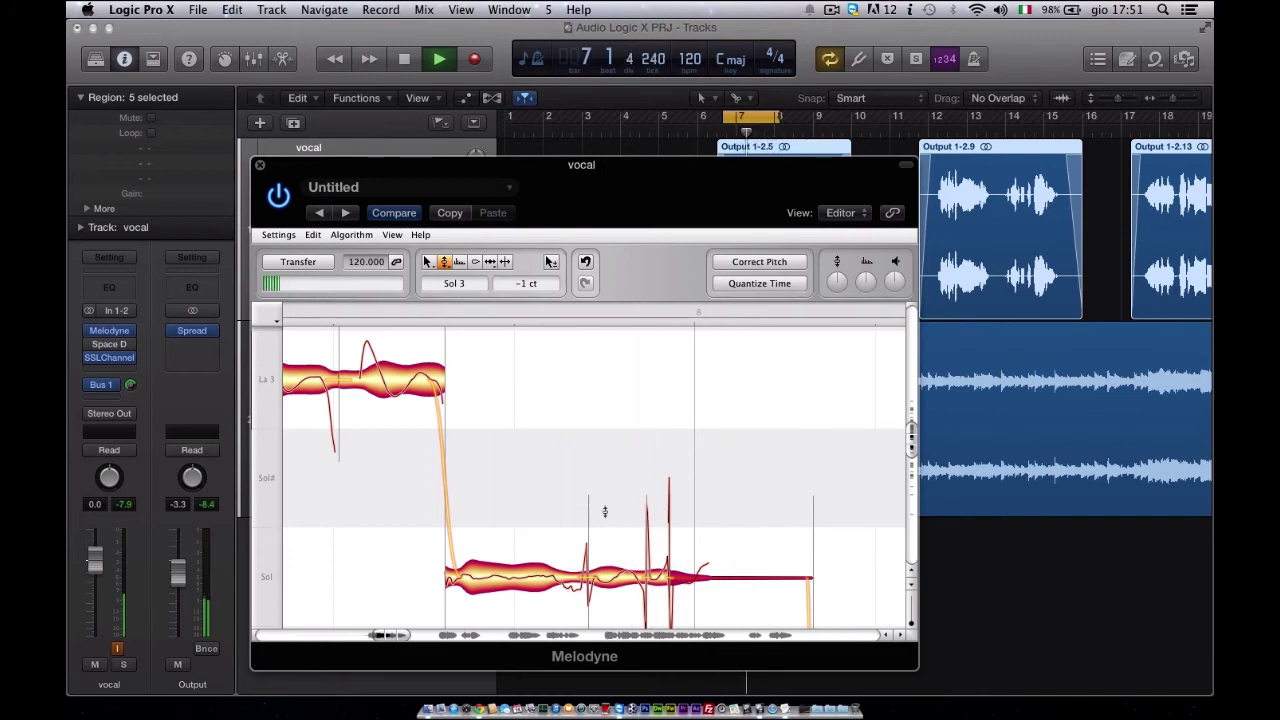
left_click(615, 575)
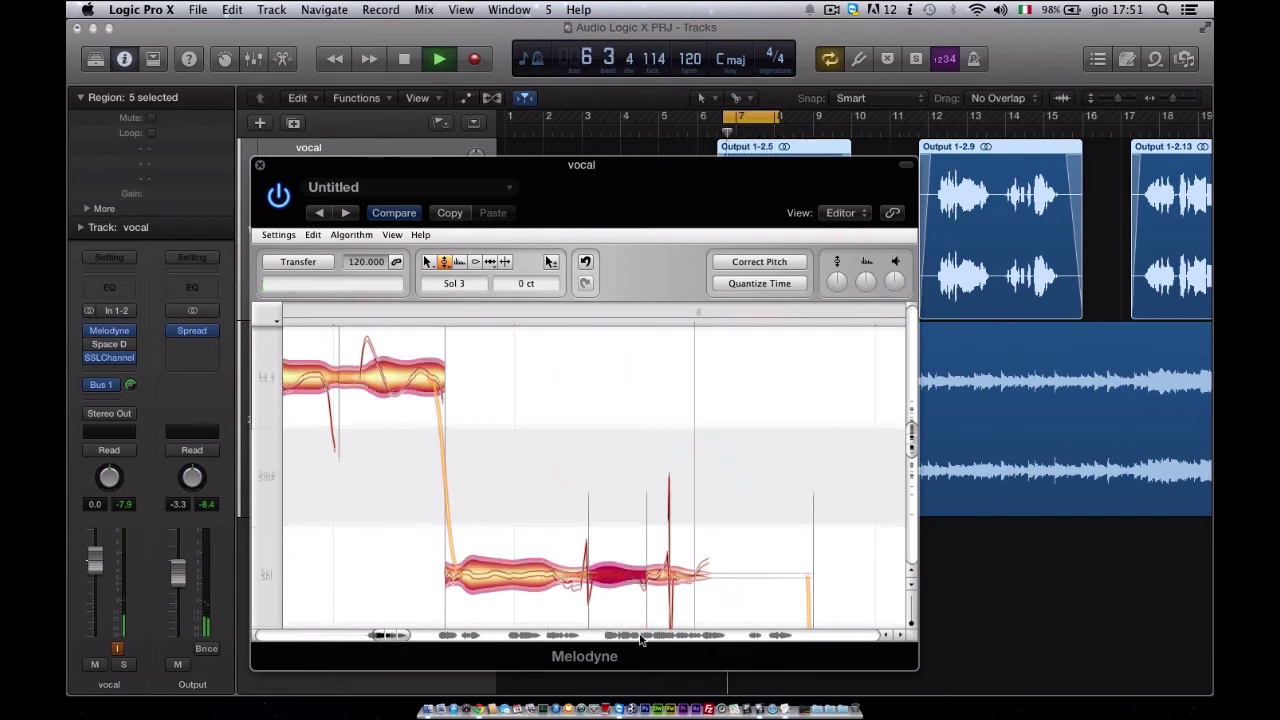
scroll(641, 641, "down", 1)
left_click(668, 578)
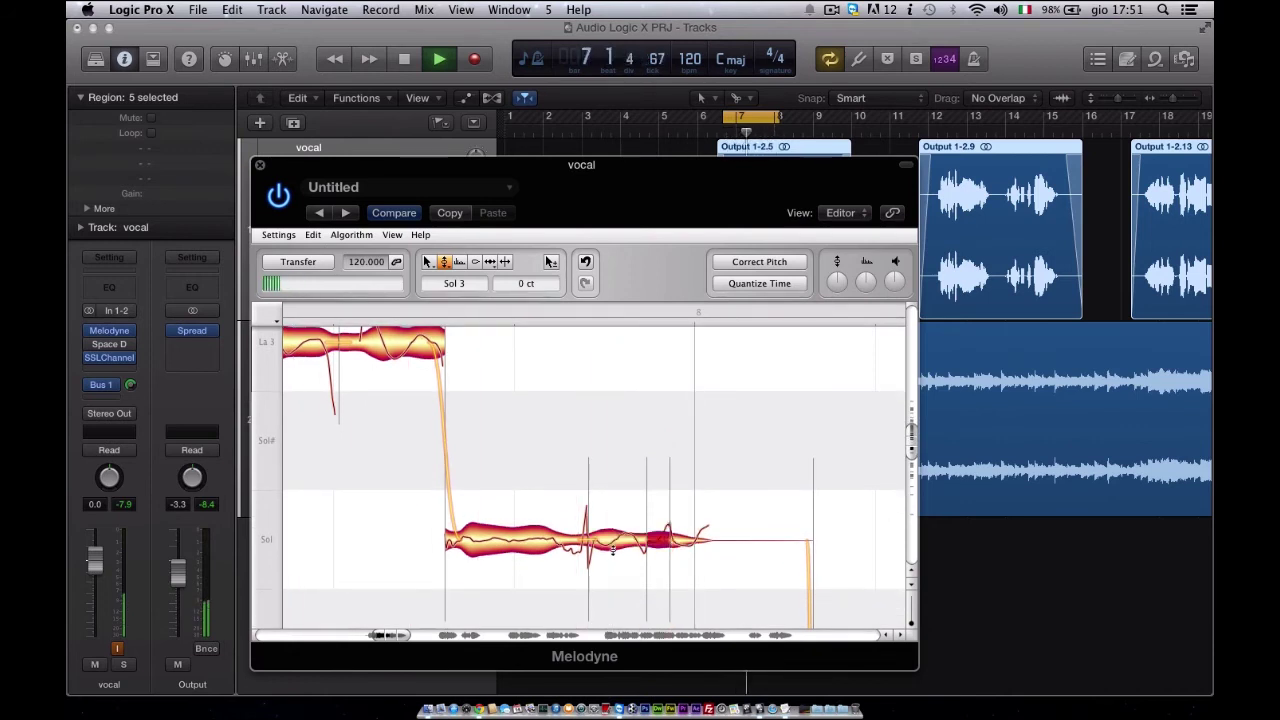
left_click(586, 558)
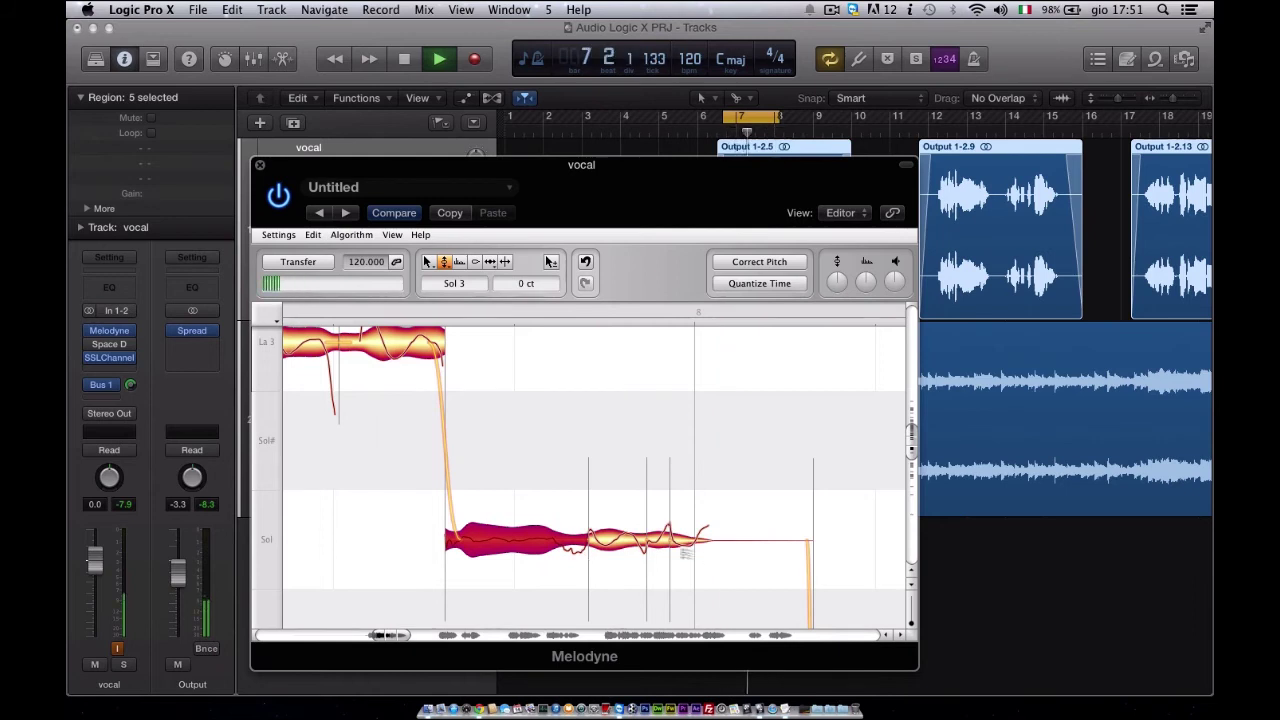
Flatten the pitch modulation of the four Sol notes, using -1% on the first note and the split-off tail and 0% on the last.
left_click(459, 262)
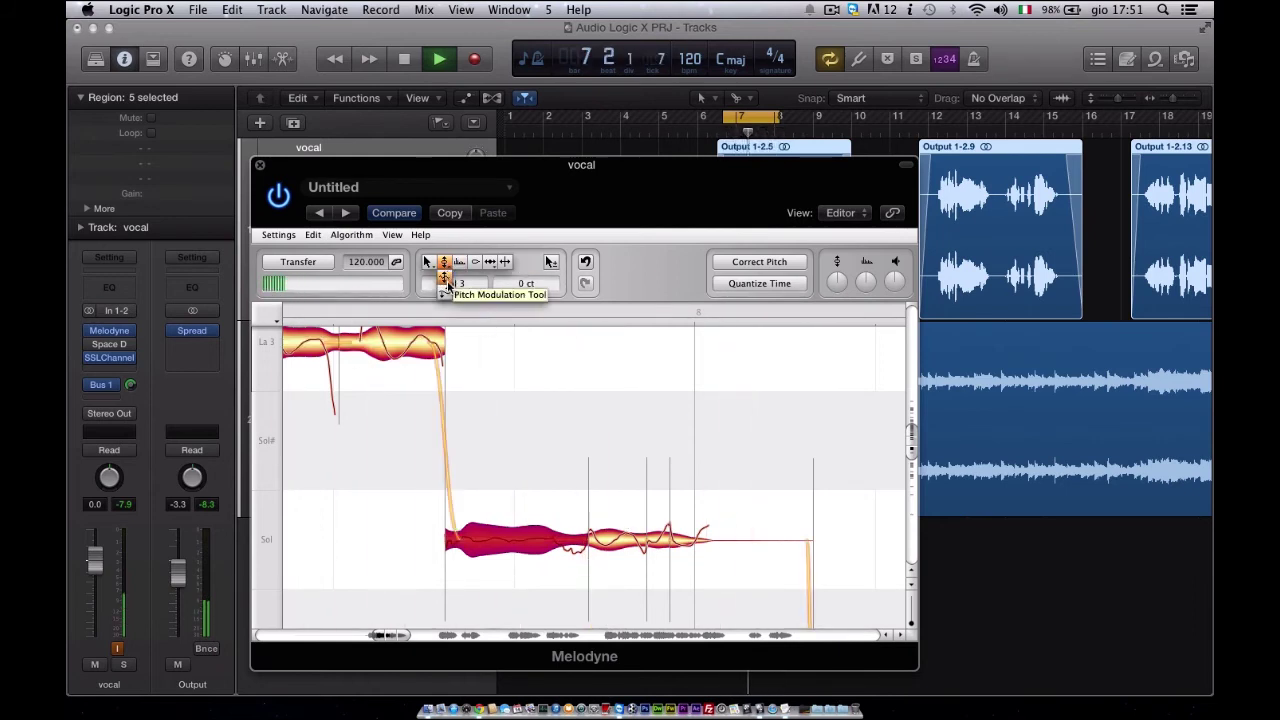
left_click(444, 262)
left_click_drag(565, 548, 657, 597)
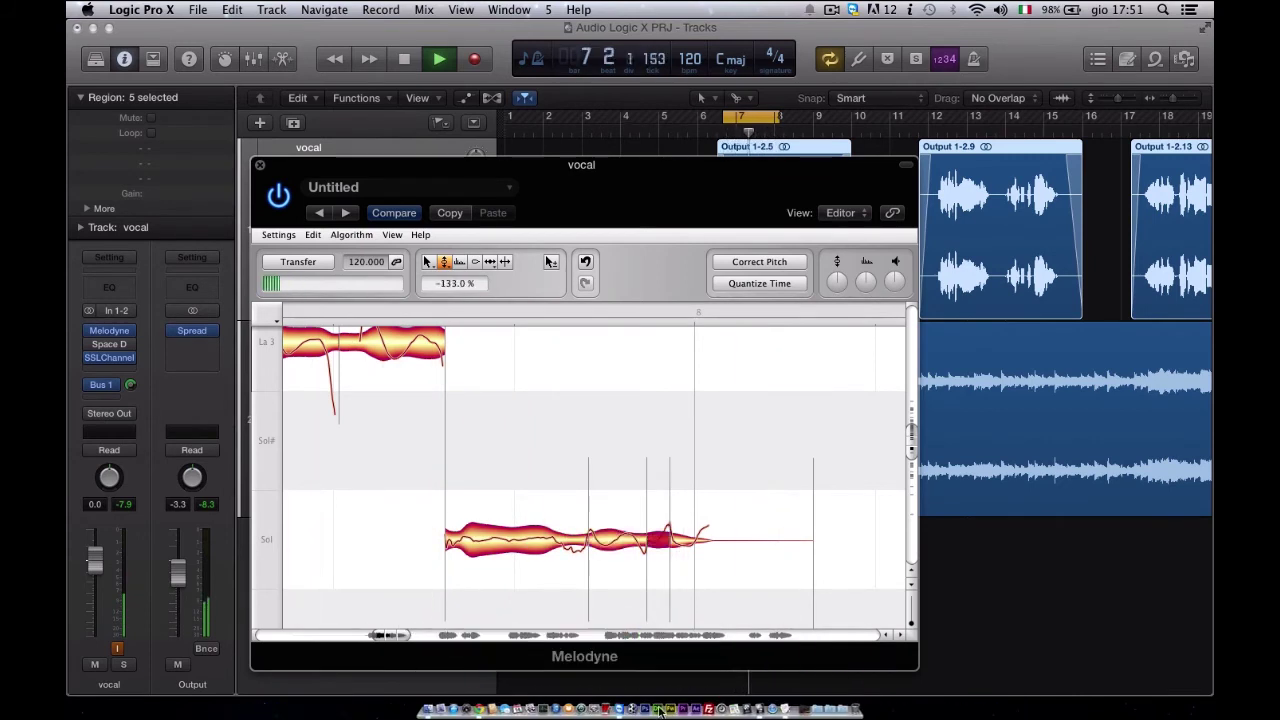
left_click_drag(659, 711, 688, 533)
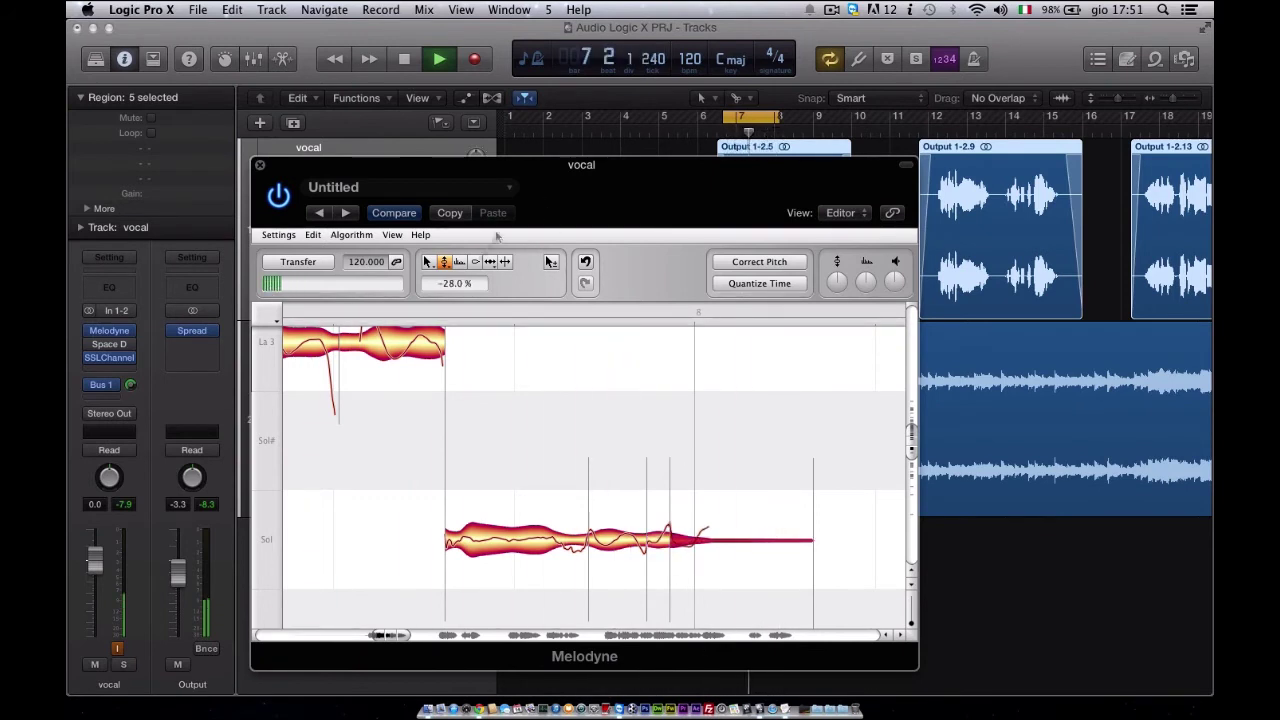
left_click(448, 285)
left_click(600, 537)
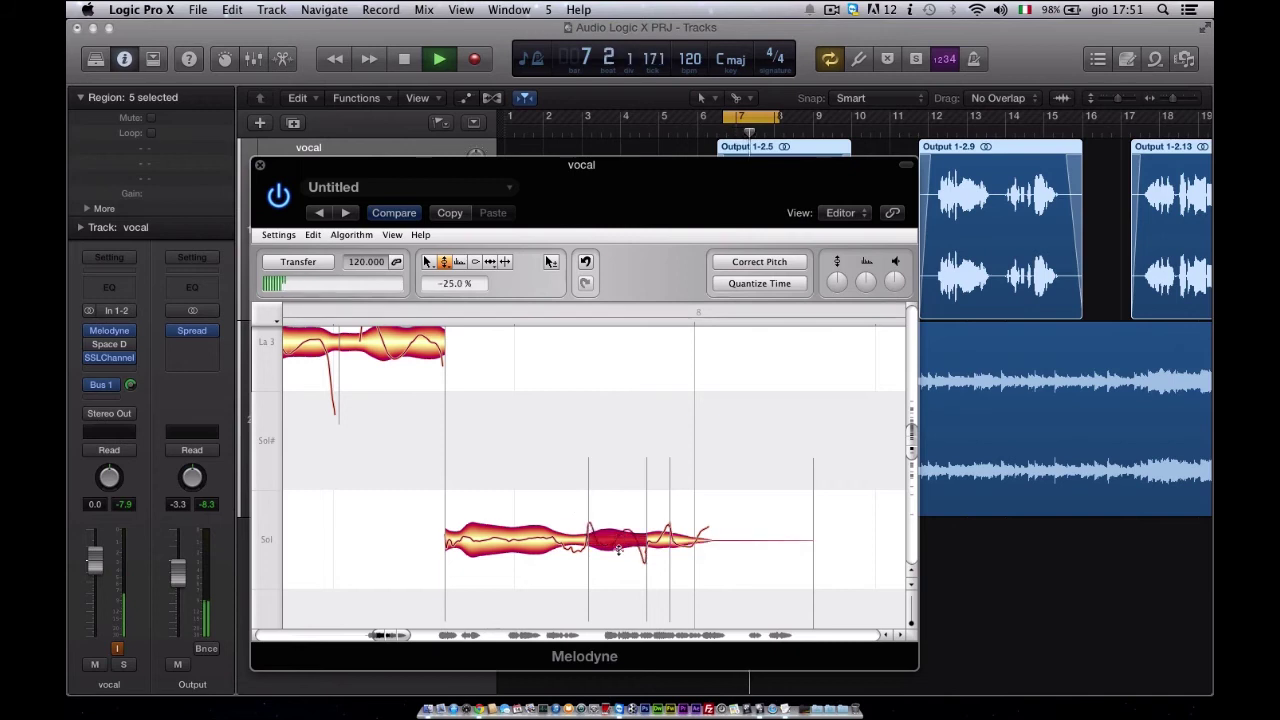
left_click(660, 538)
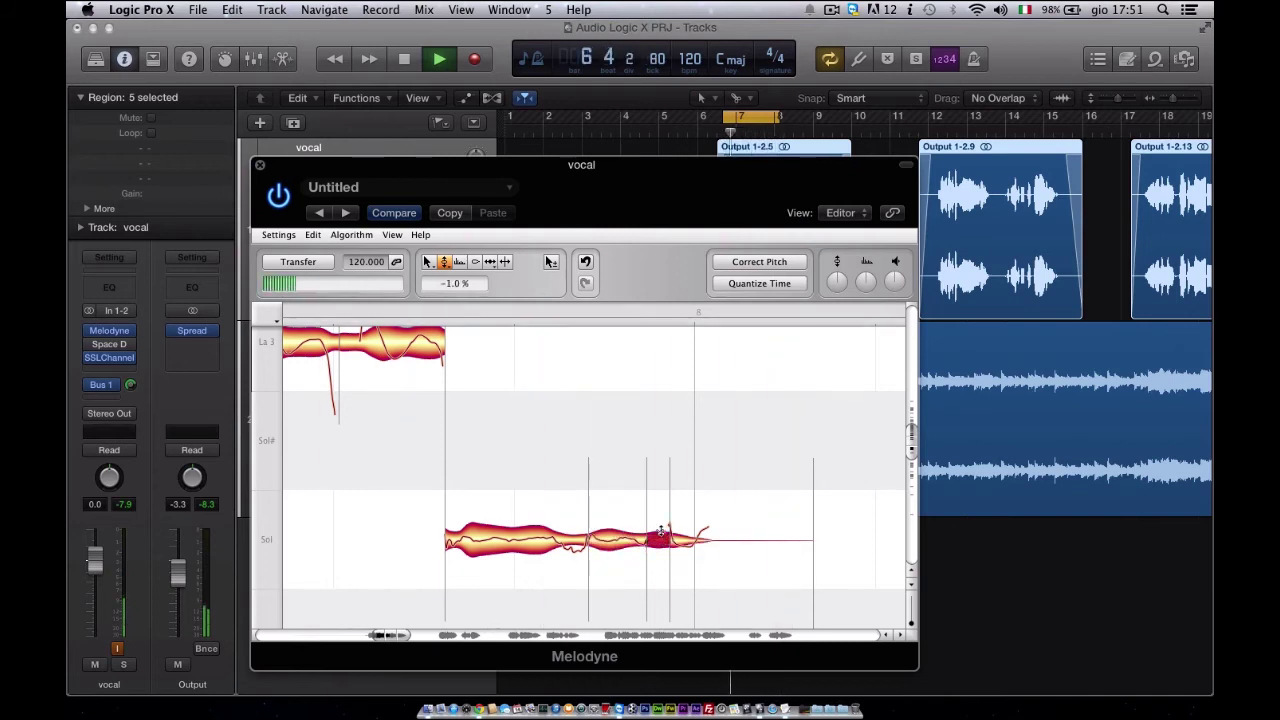
left_click(686, 546)
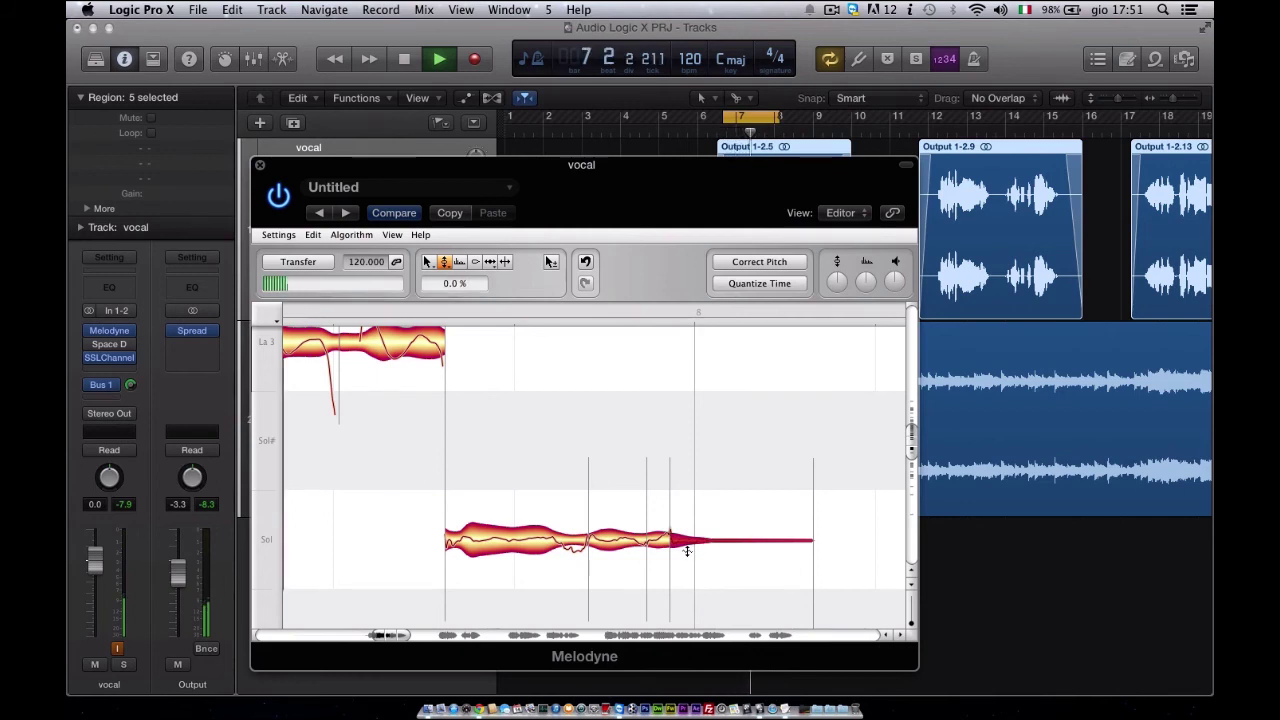
left_click(540, 541)
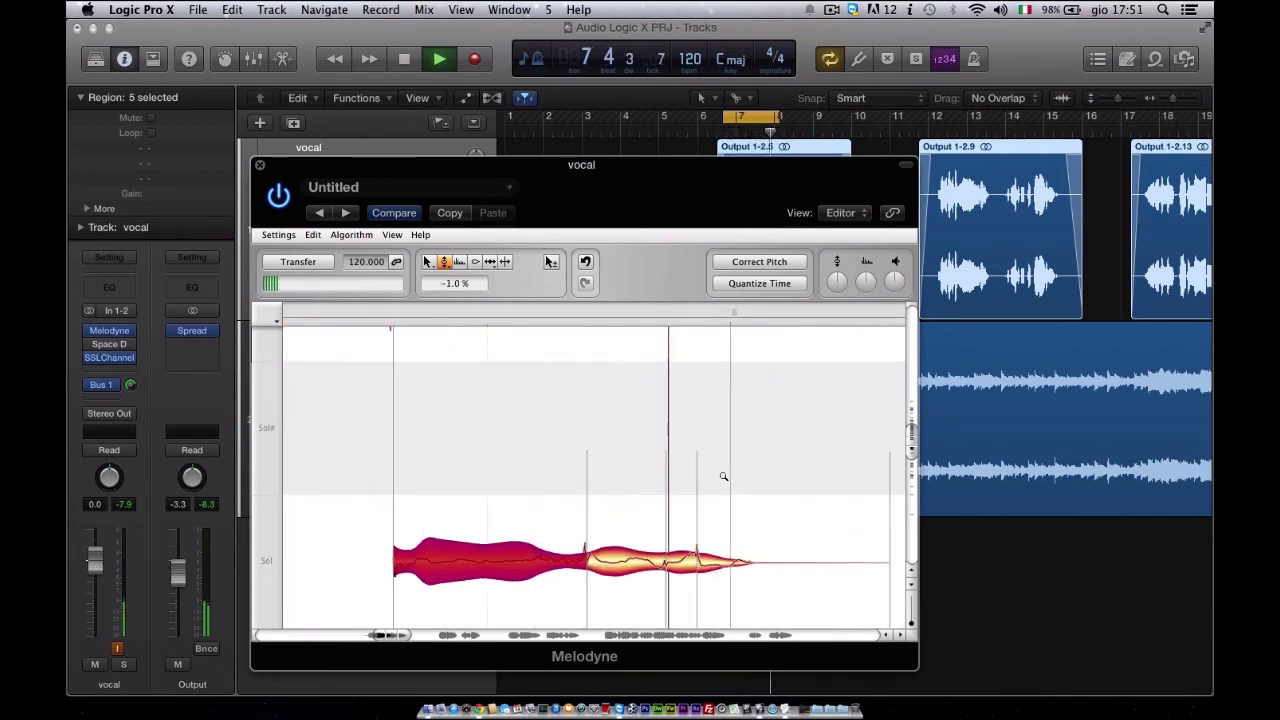
Soften the pitch transition from the long Si note into the following La note during playback, and stop playback.
scroll(724, 476, "down", 3)
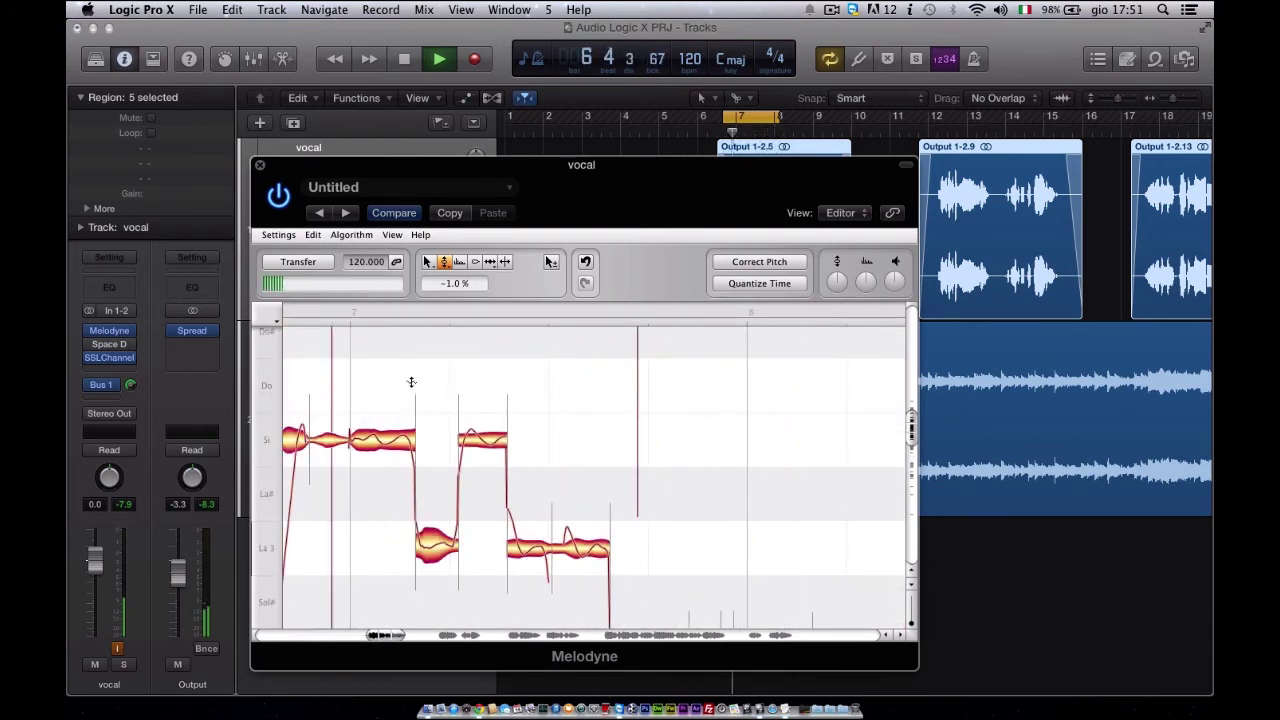
left_click(444, 262)
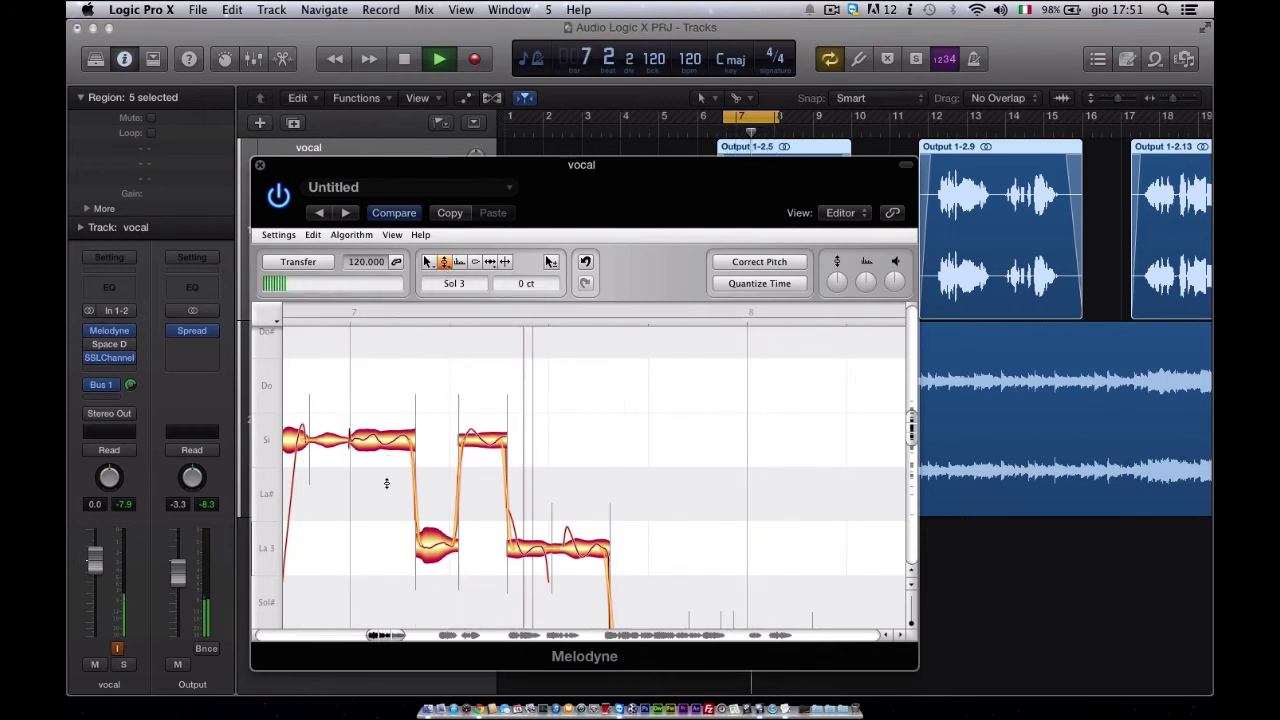
left_click(398, 443)
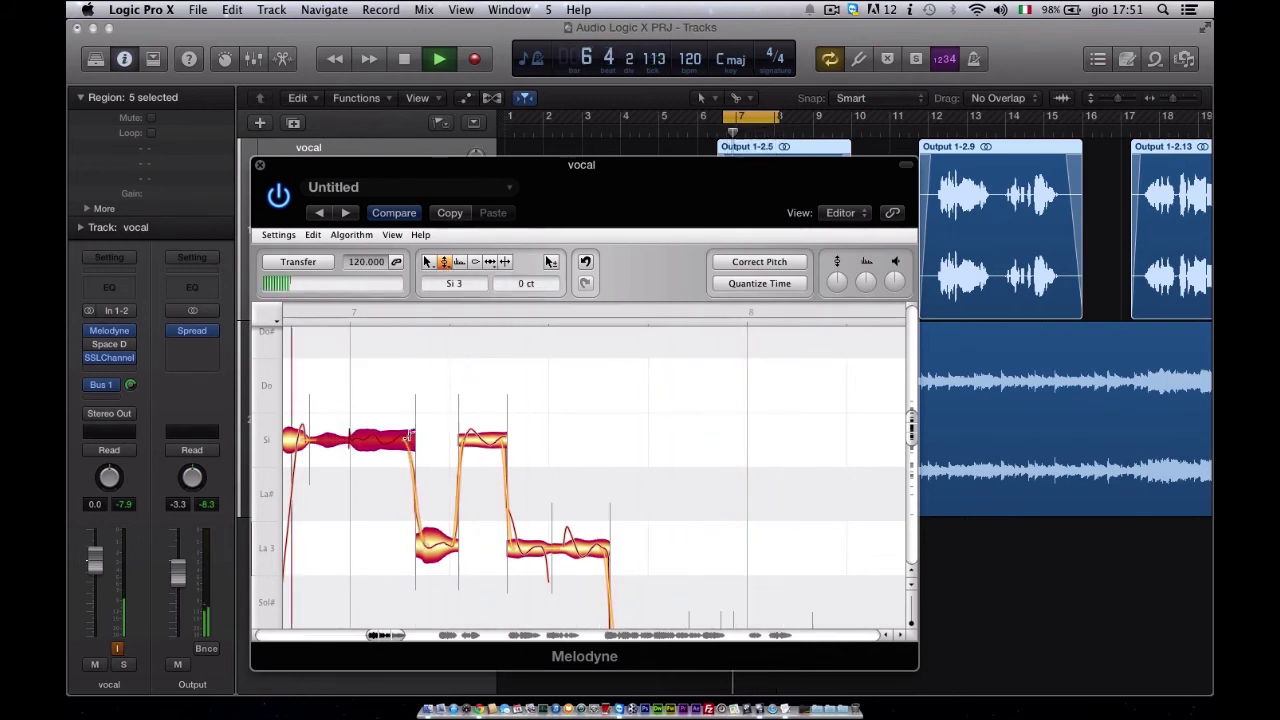
left_click(459, 484)
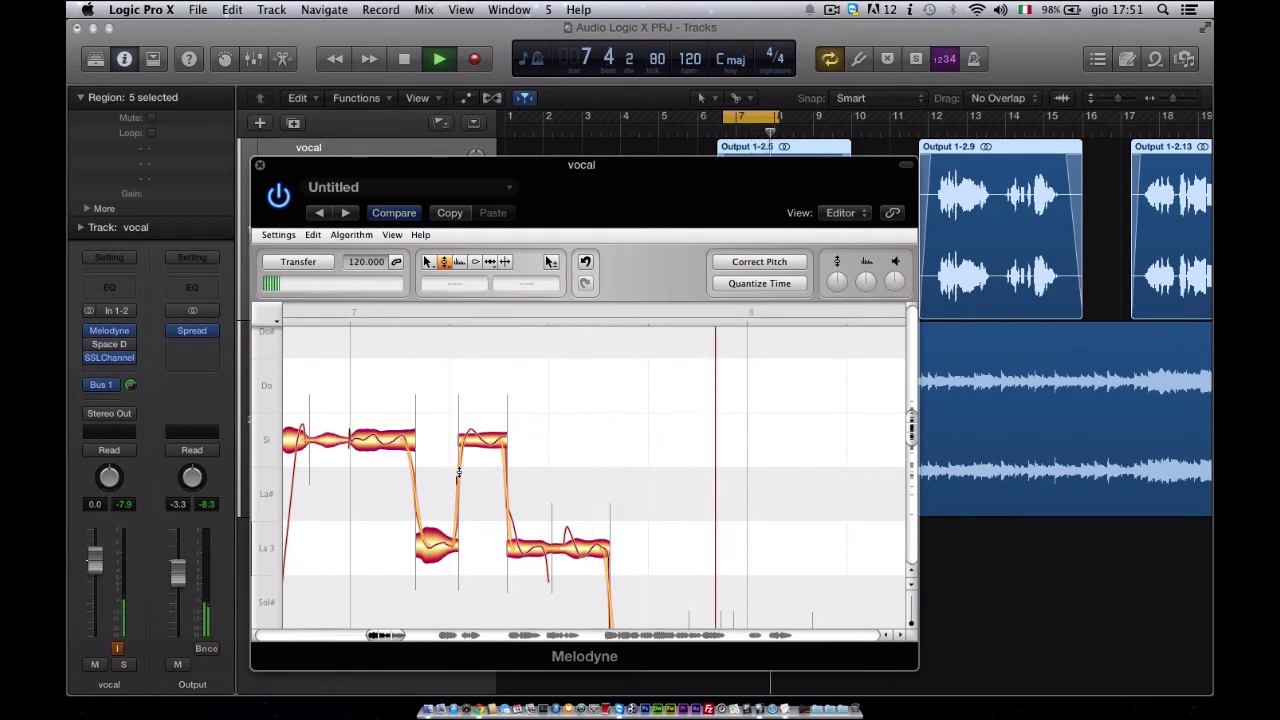
left_click(454, 542)
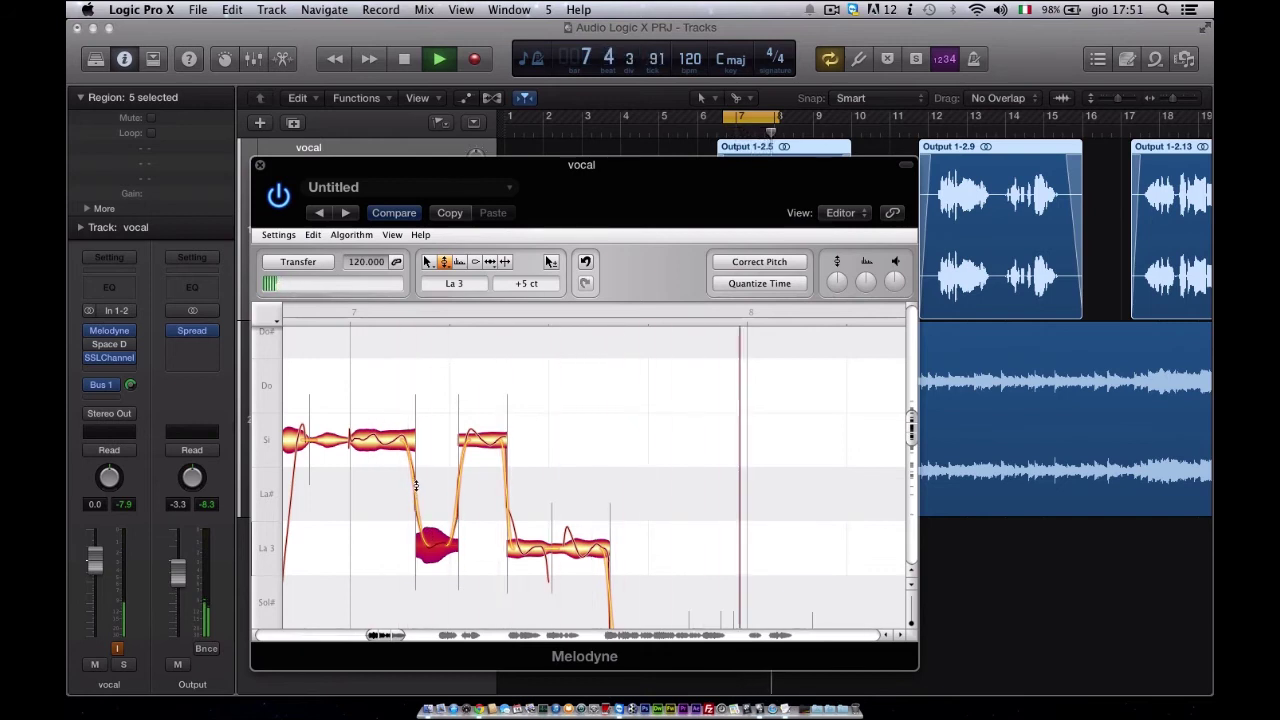
left_click(406, 442)
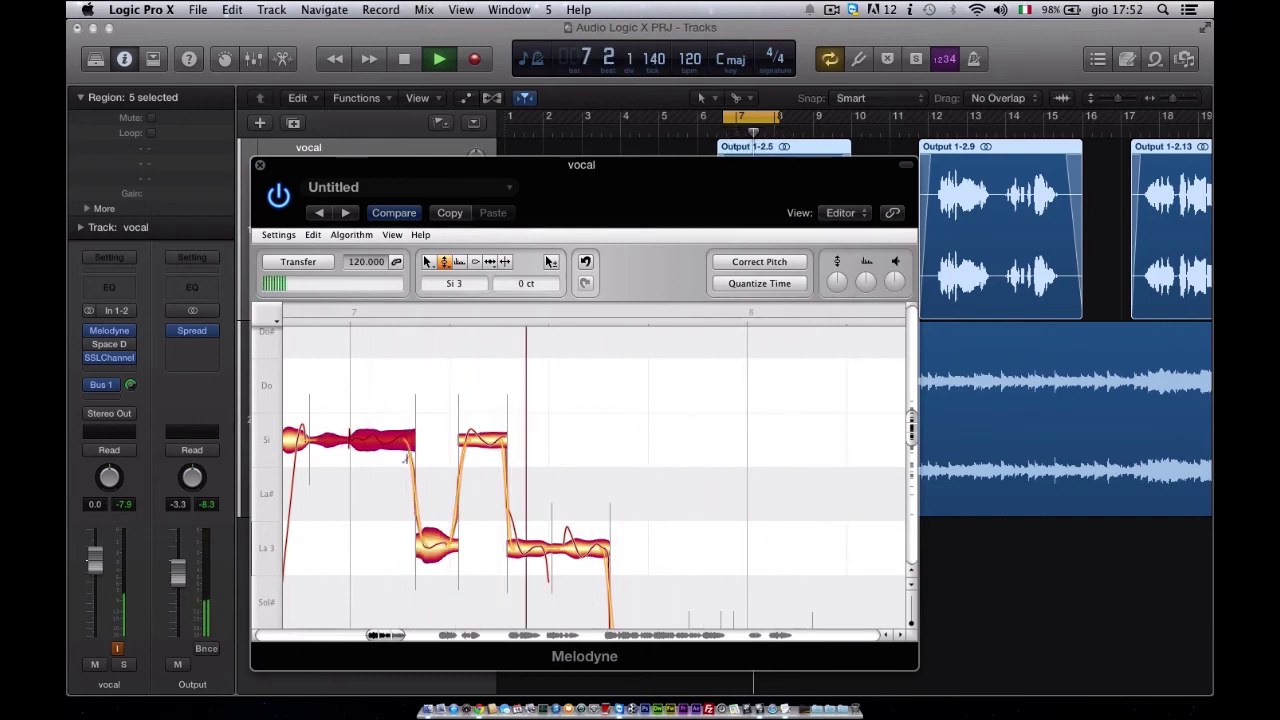
key("space")
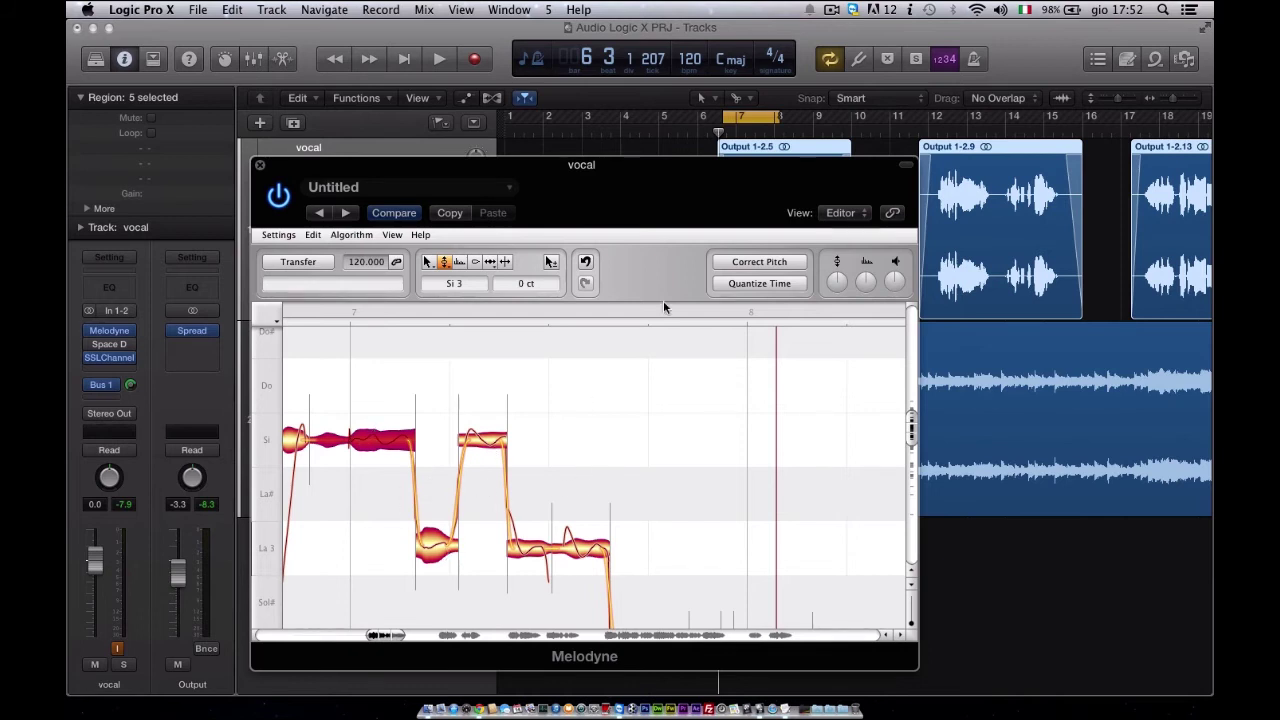
Start playback and reduce the pitch modulation of the phrase's two last La 3 notes, setting the first of them to 20%.
left_click_drag(535, 173, 508, 98)
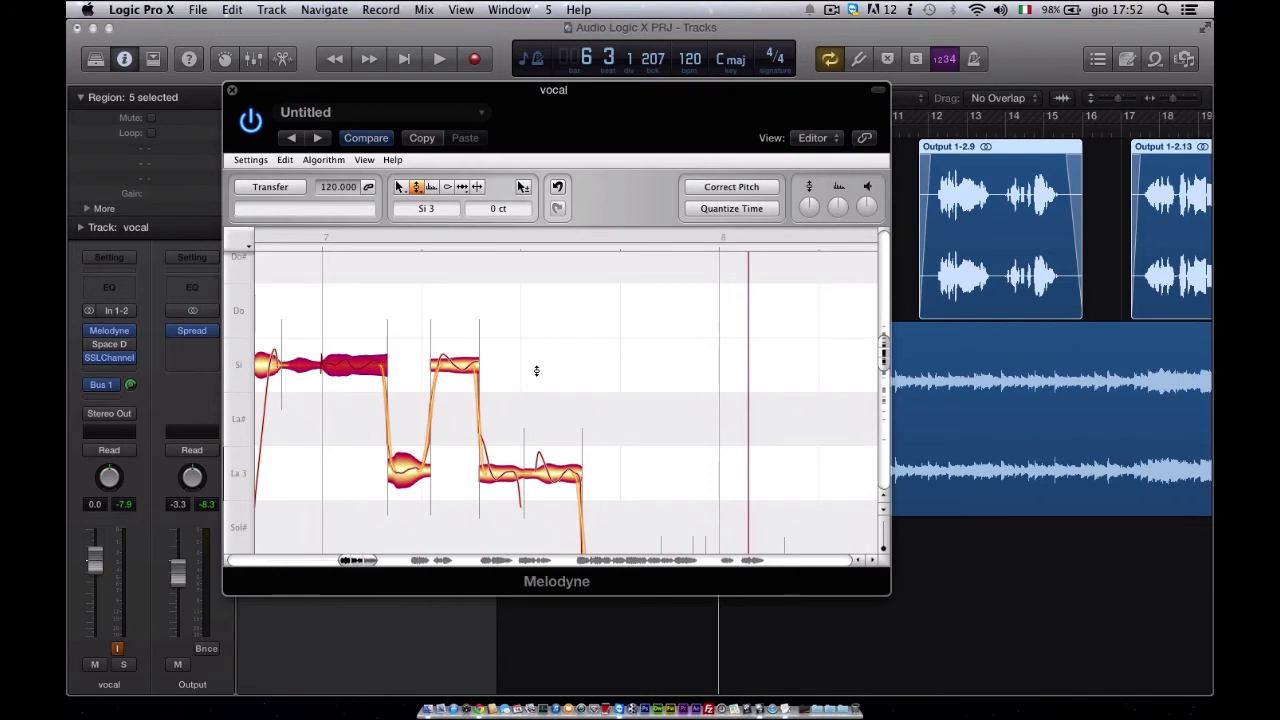
key("space")
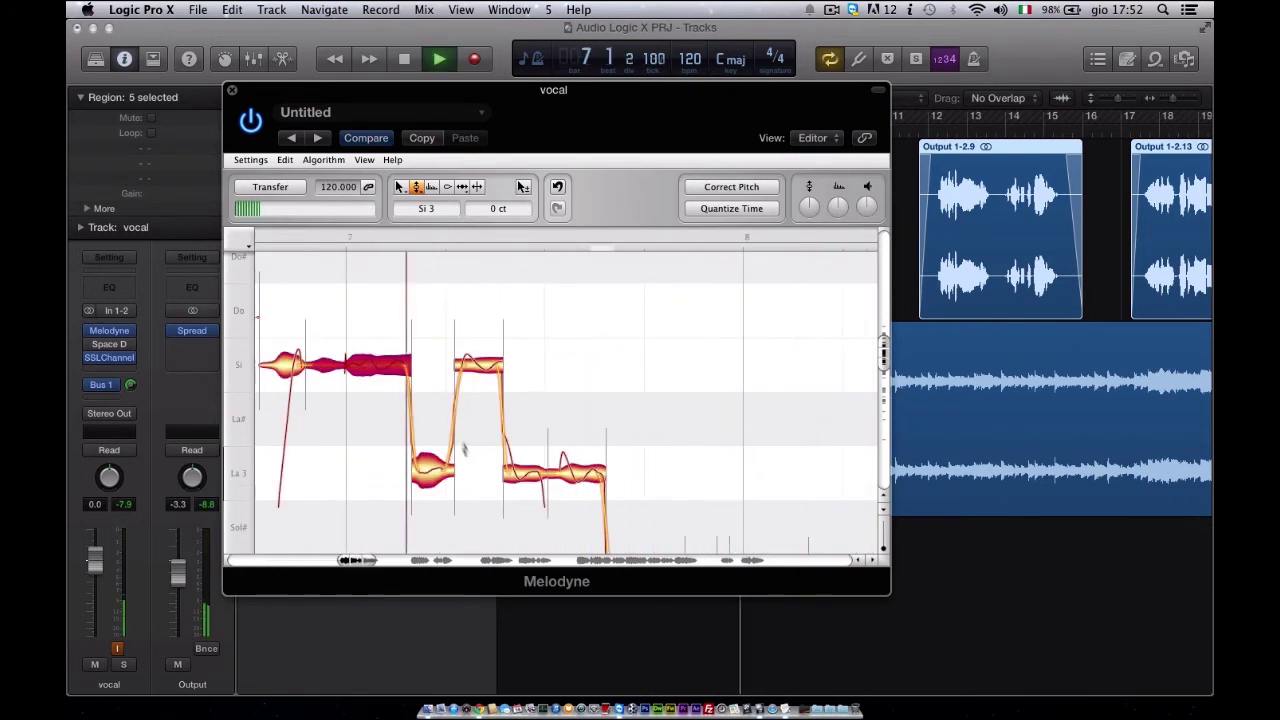
right_click(560, 484)
left_click(565, 486)
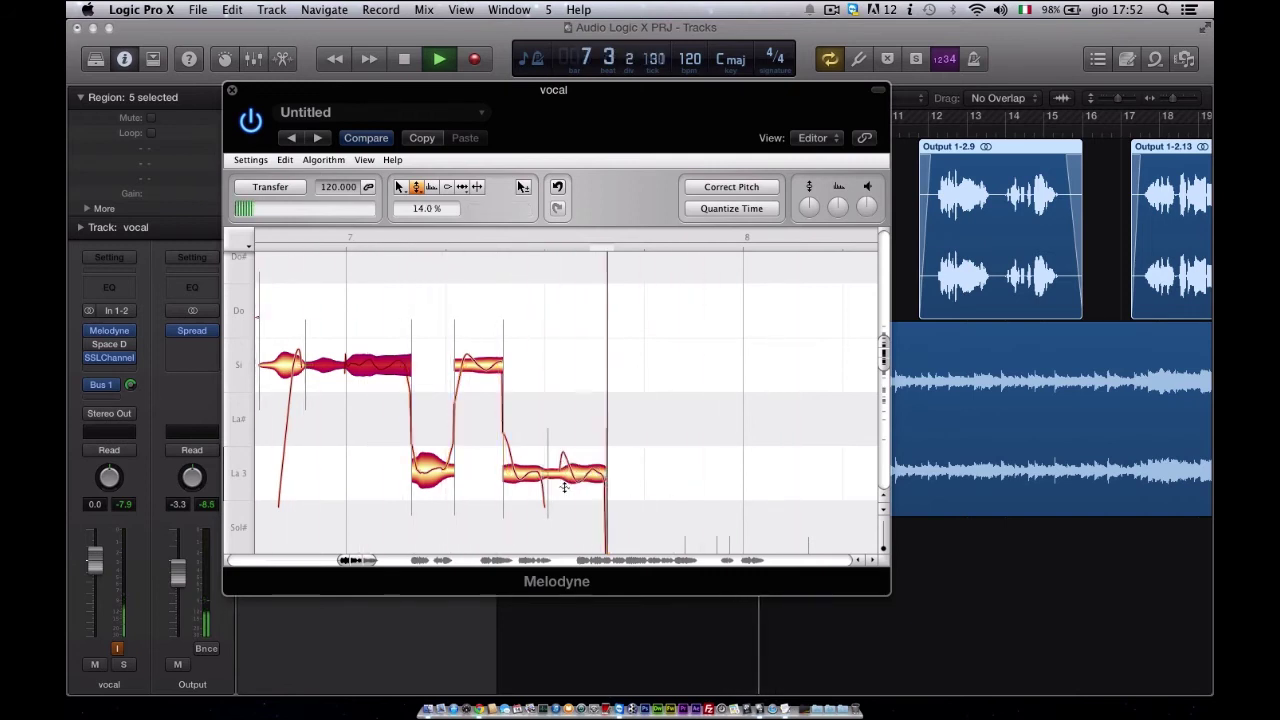
left_click(540, 484)
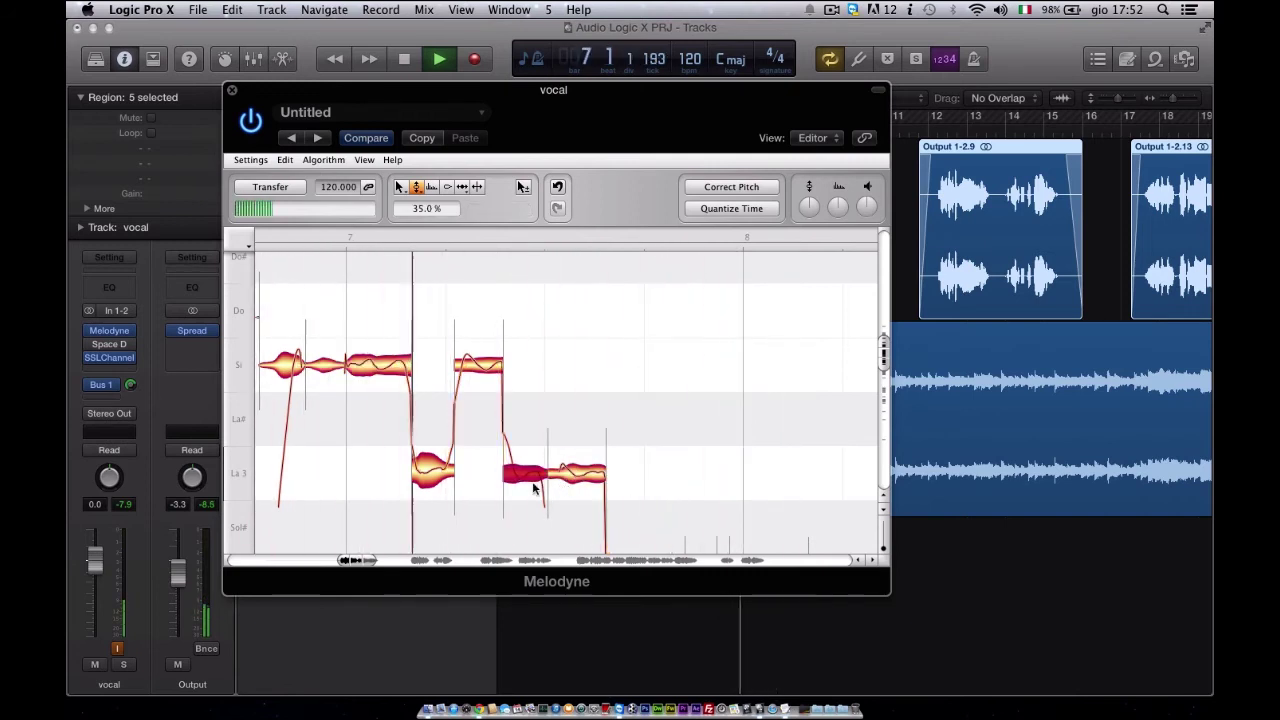
Soften the pitch transition from the last La note into the following Sol note during playback, and stop playback.
scroll(643, 463, "down", 5)
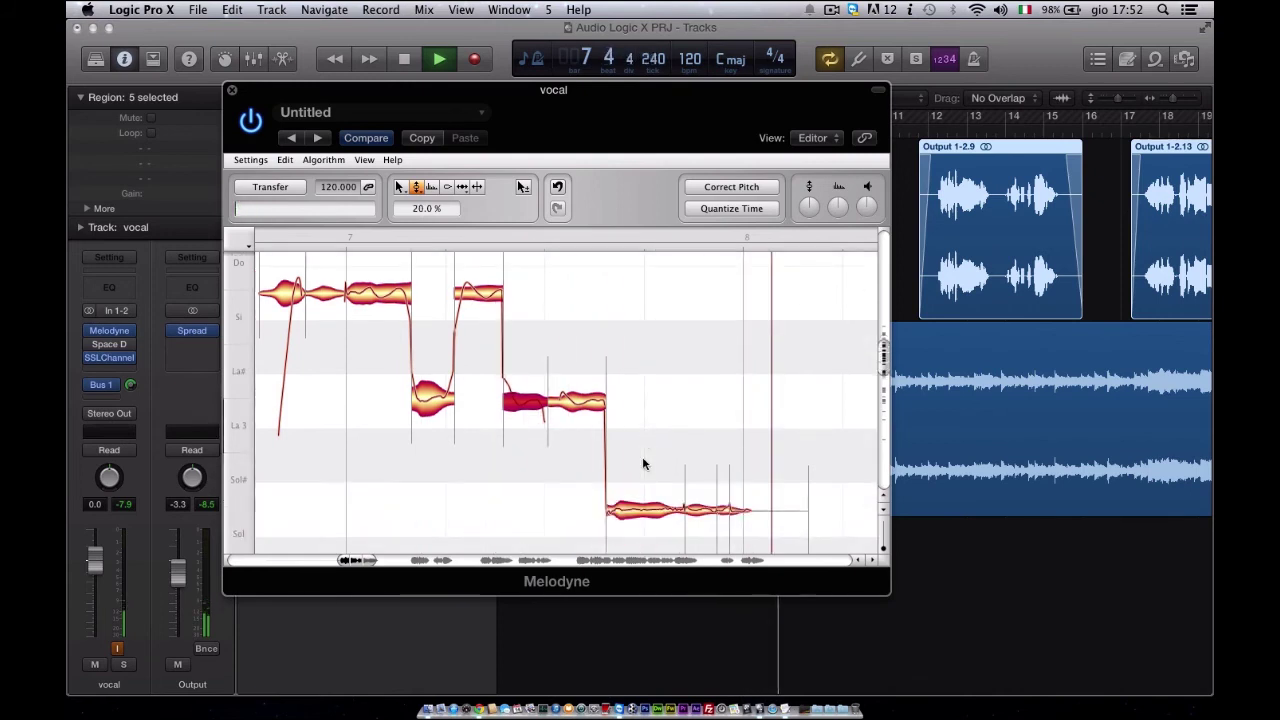
scroll(643, 463, "right", 4)
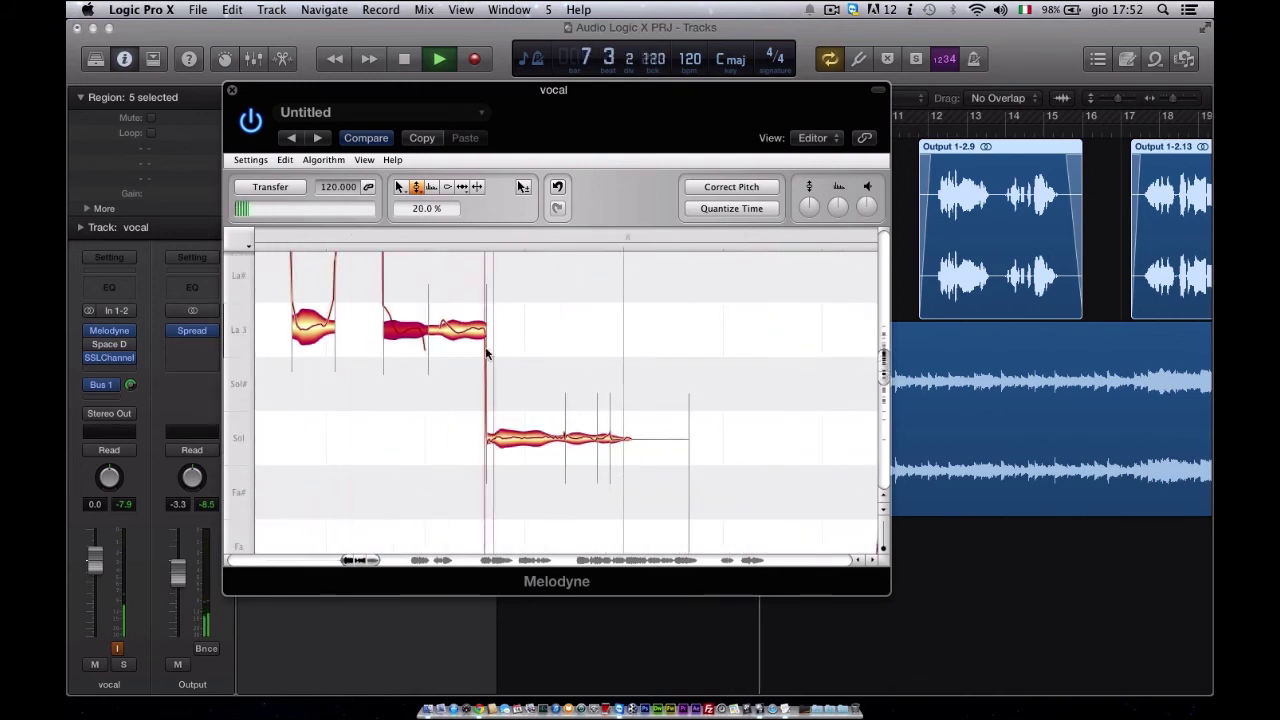
left_click(417, 189)
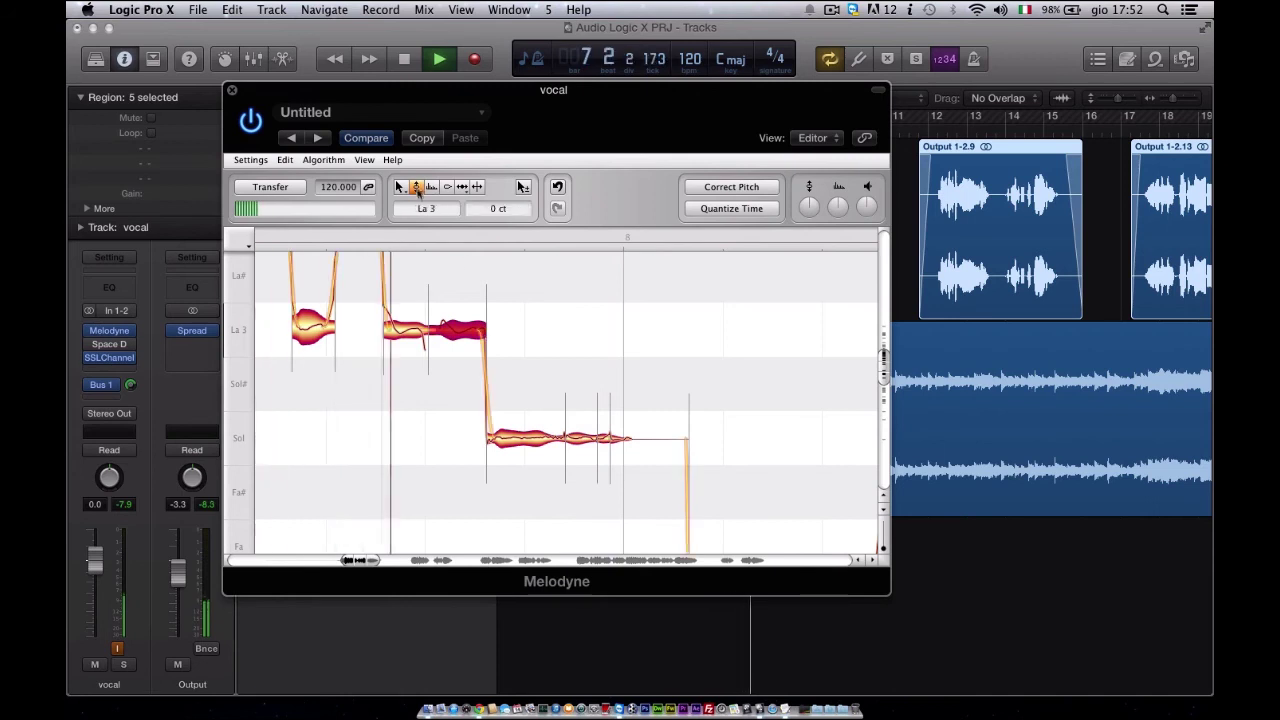
left_click_drag(474, 328, 473, 342)
double_click(479, 326)
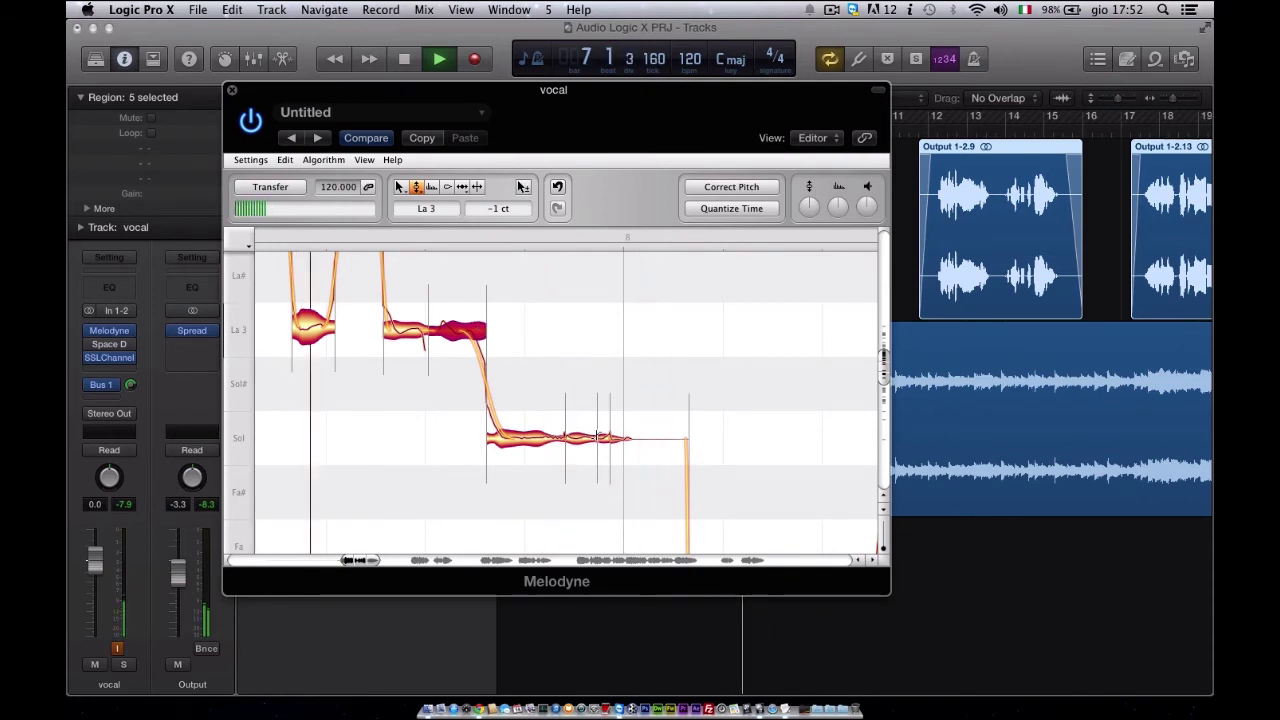
scroll(595, 435, "down", 3)
scroll(595, 435, "down", 1)
key("space")
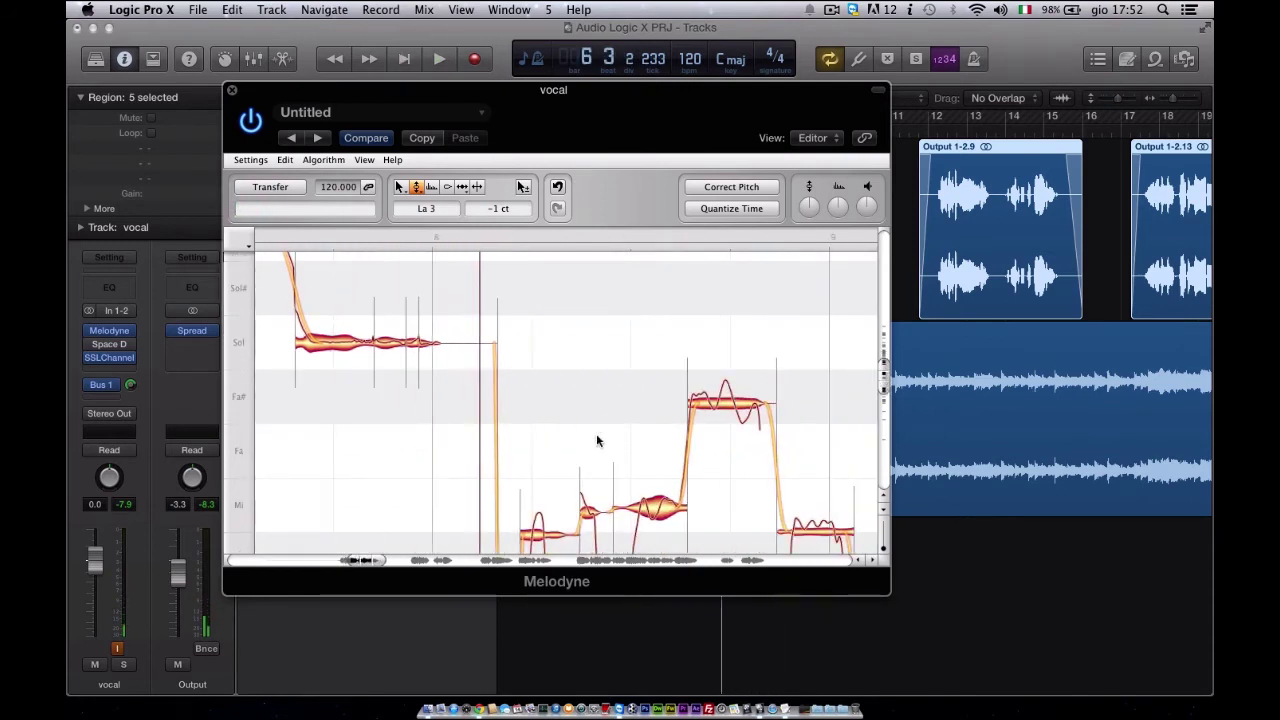
Uncover the arrangement ruler, shift the cycle range to start at 8 1 3 99, and listen to that part of the vocal.
left_click_drag(706, 136, 778, 320)
left_click_drag(752, 119, 813, 121)
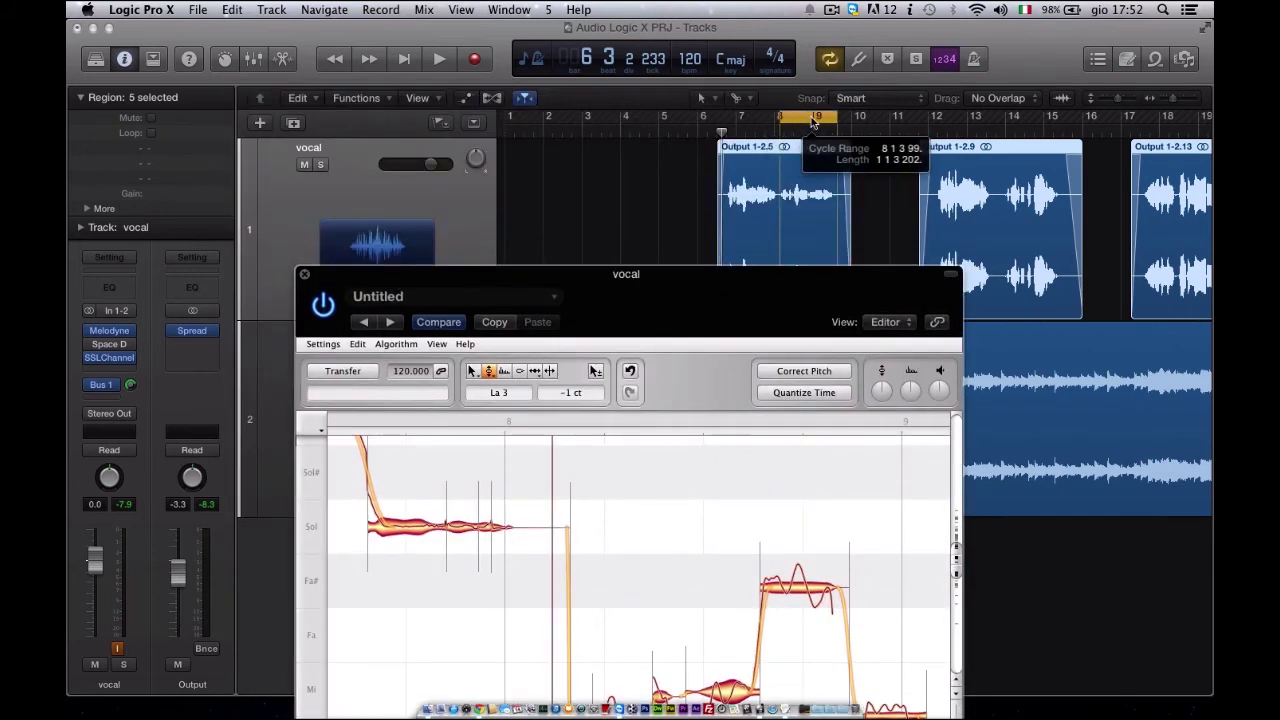
key("space")
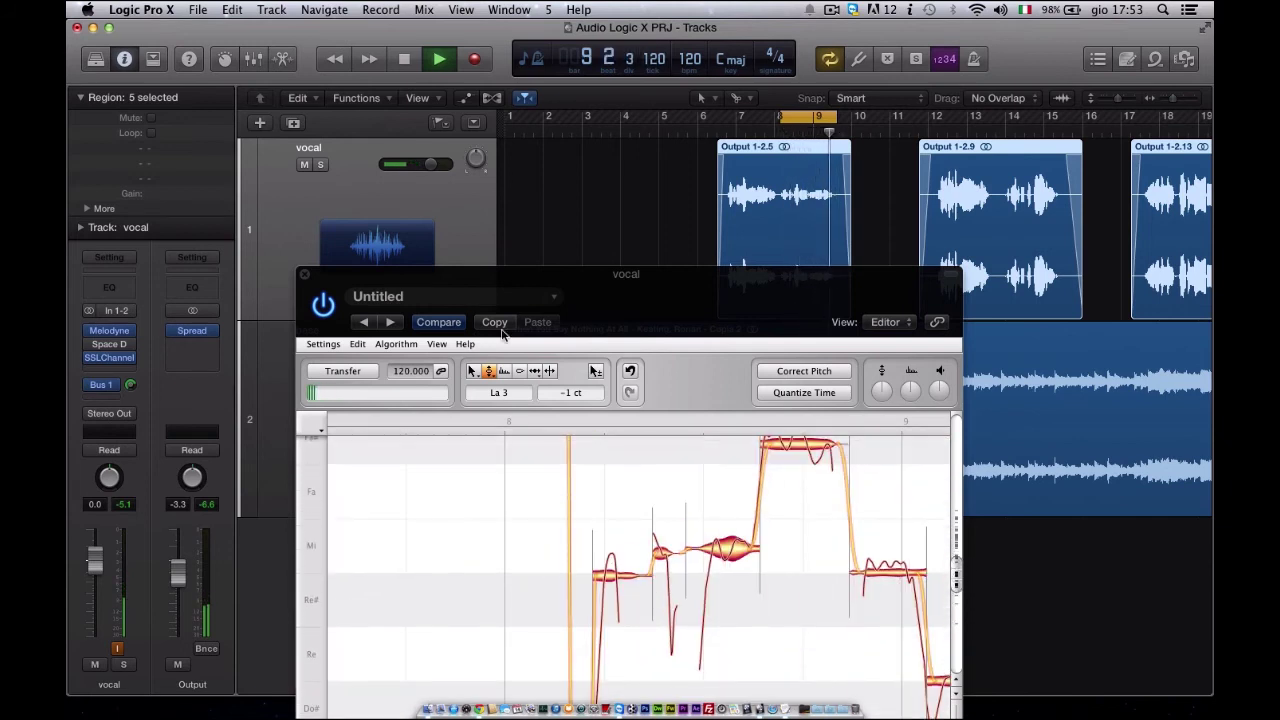
key("space")
Raise the second phrase's opening notes to Mi 3, centre the Fa# note's pitch, and tune the note after it to Mi 3 at 0 ct.
left_click(488, 372)
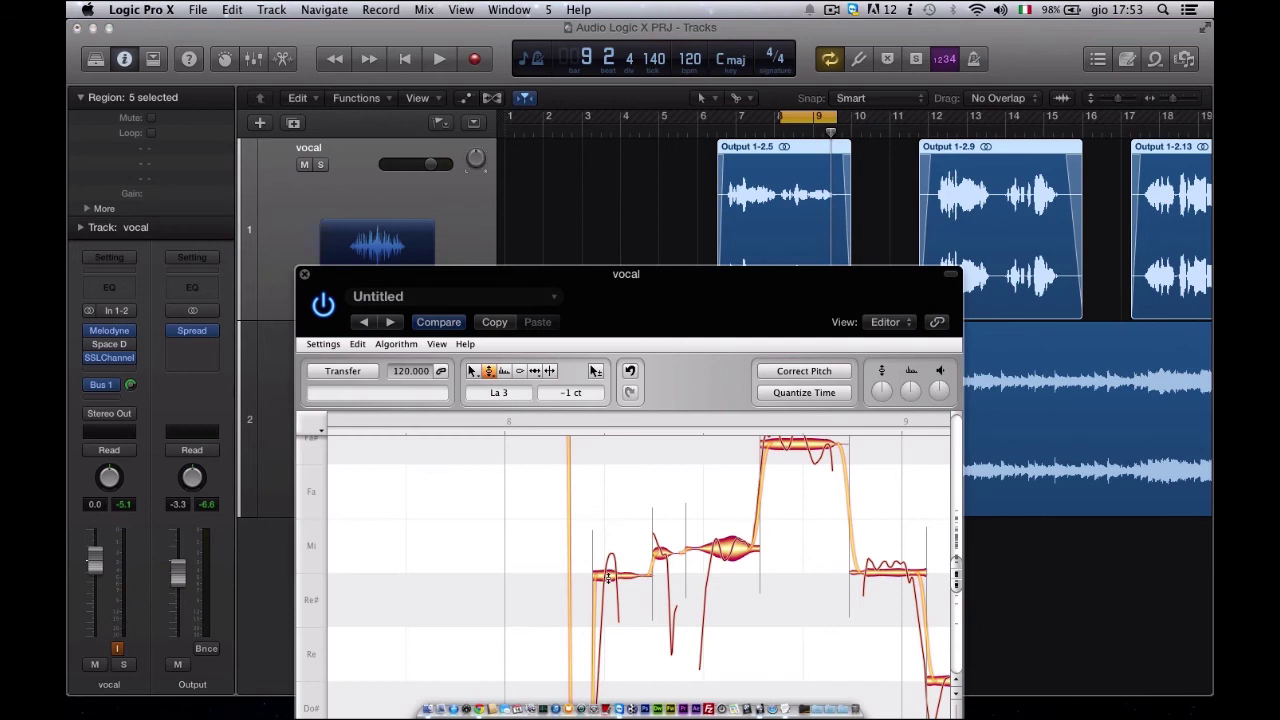
left_click_drag(607, 578, 607, 556)
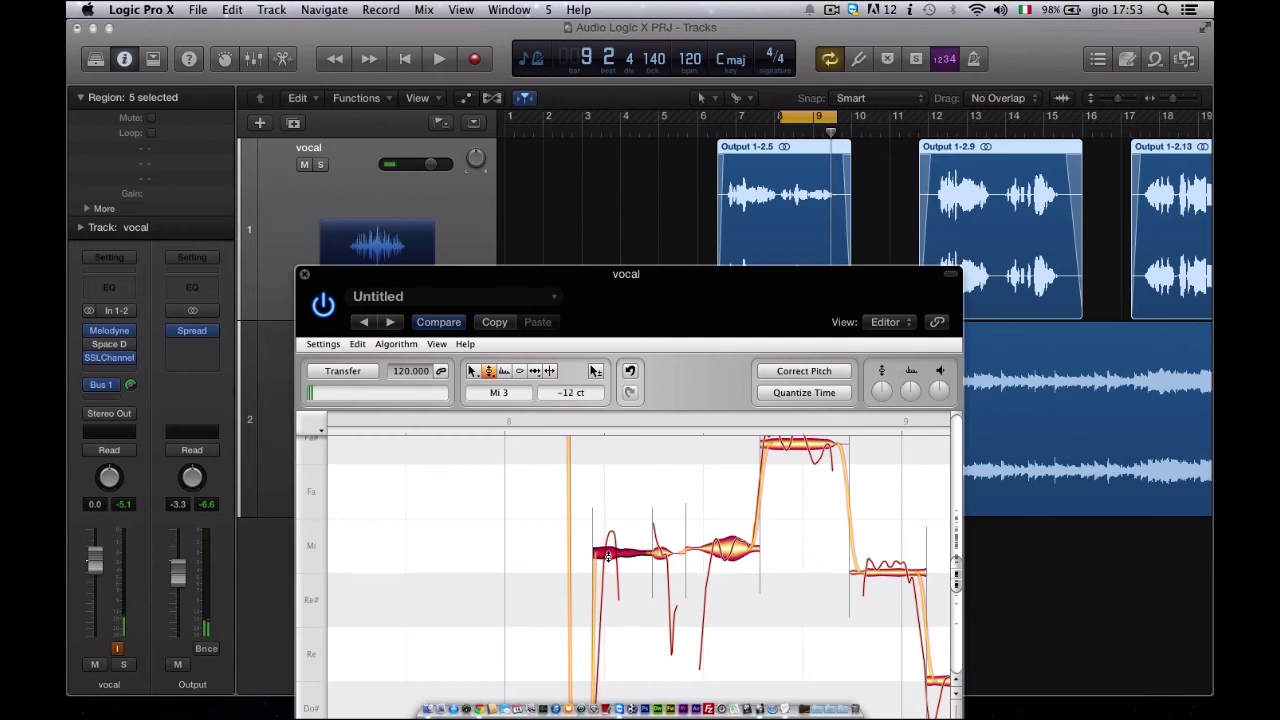
scroll(610, 553, "up", 5)
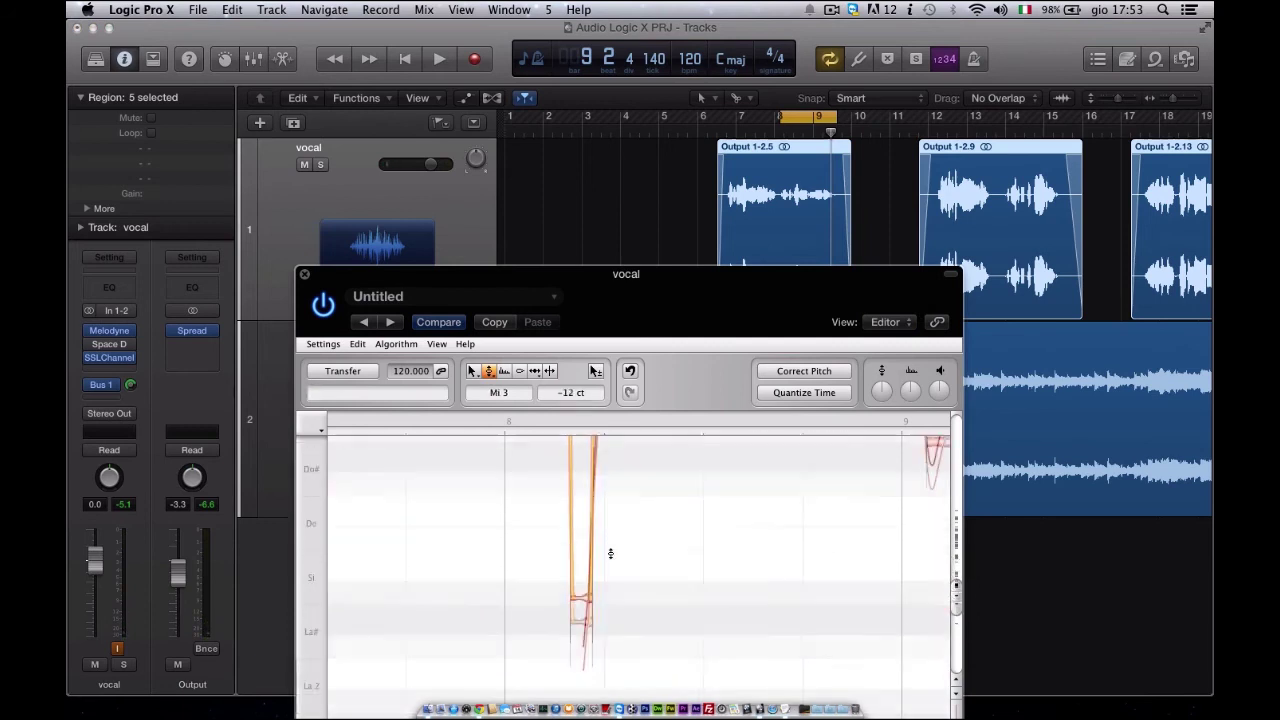
scroll(664, 511, "down", 5)
double_click(624, 573)
double_click(735, 572)
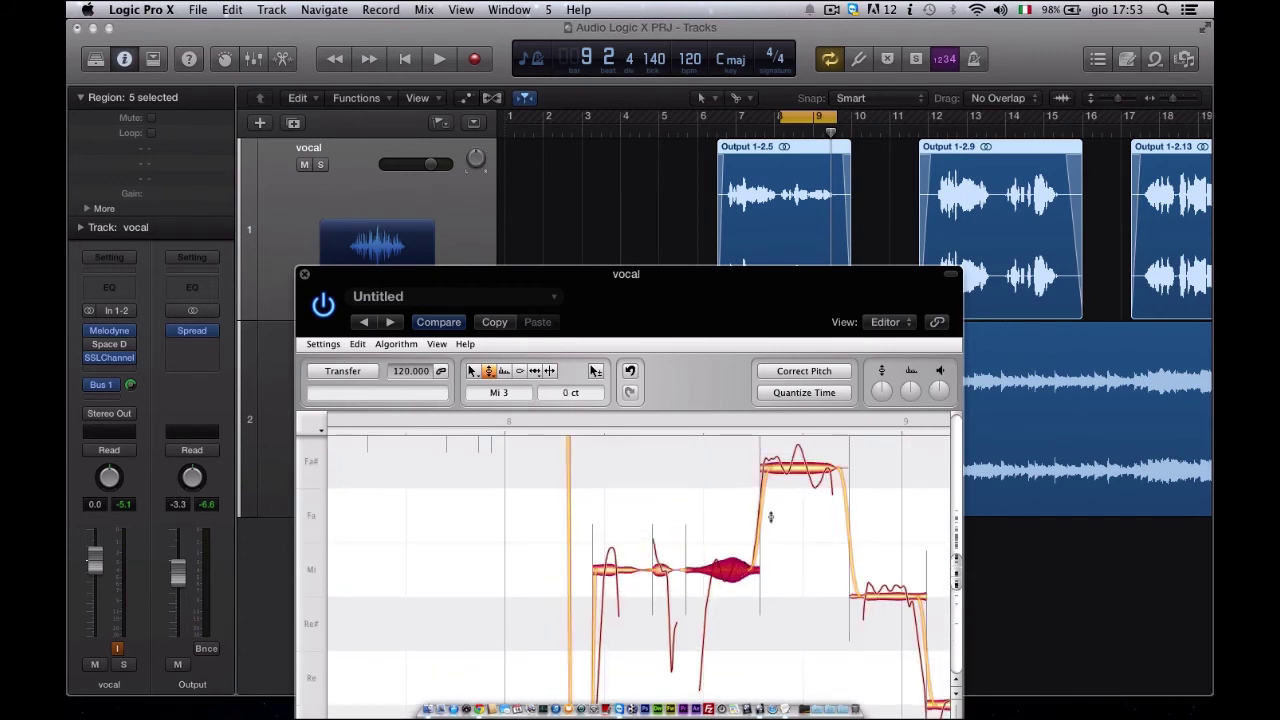
double_click(785, 466)
double_click(885, 590)
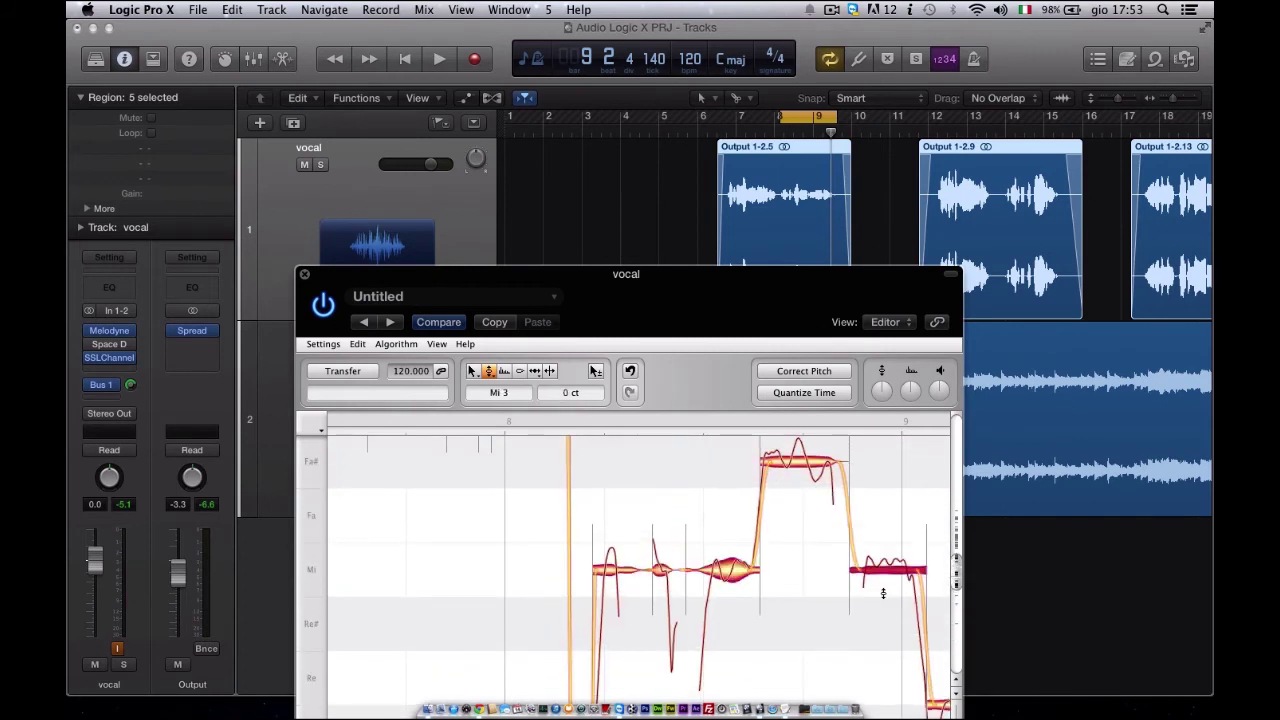
Tune the phrase's two long final notes to Re 3 at 0 ct, lower the short tail to Re 3 at -1 ct, and audition the result.
scroll(880, 594, "right", 6)
double_click(620, 682)
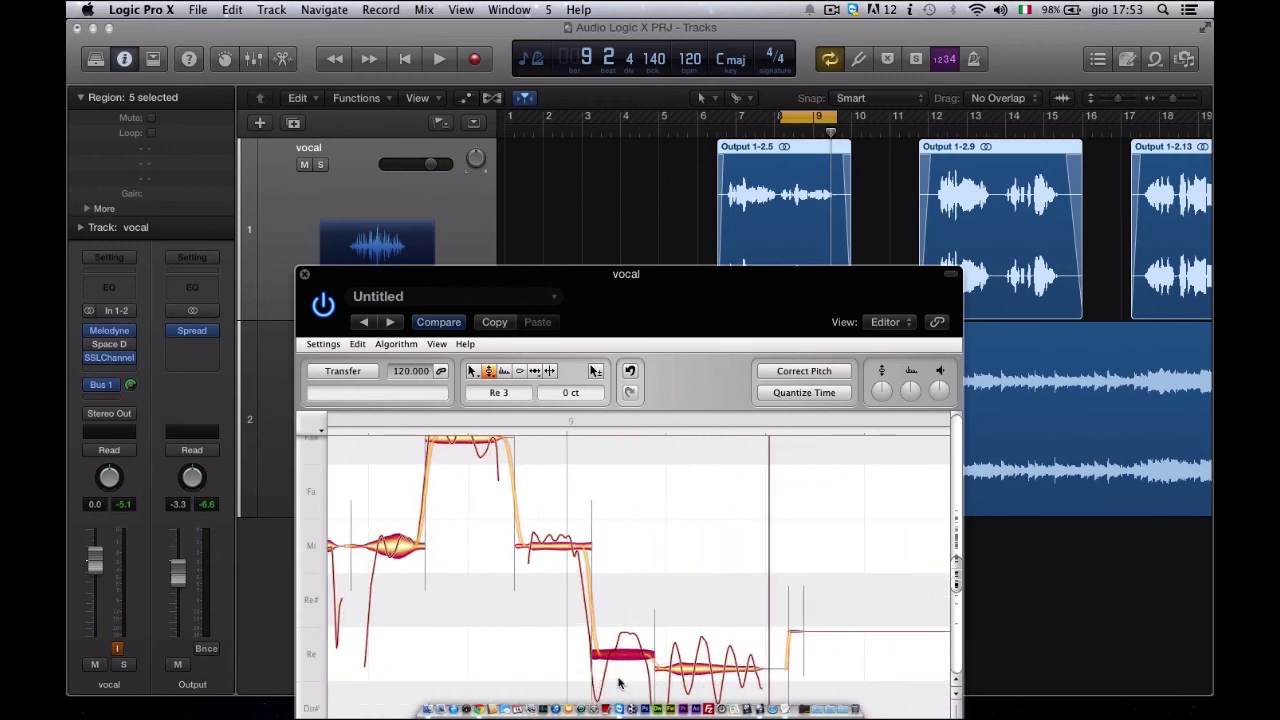
double_click(698, 674)
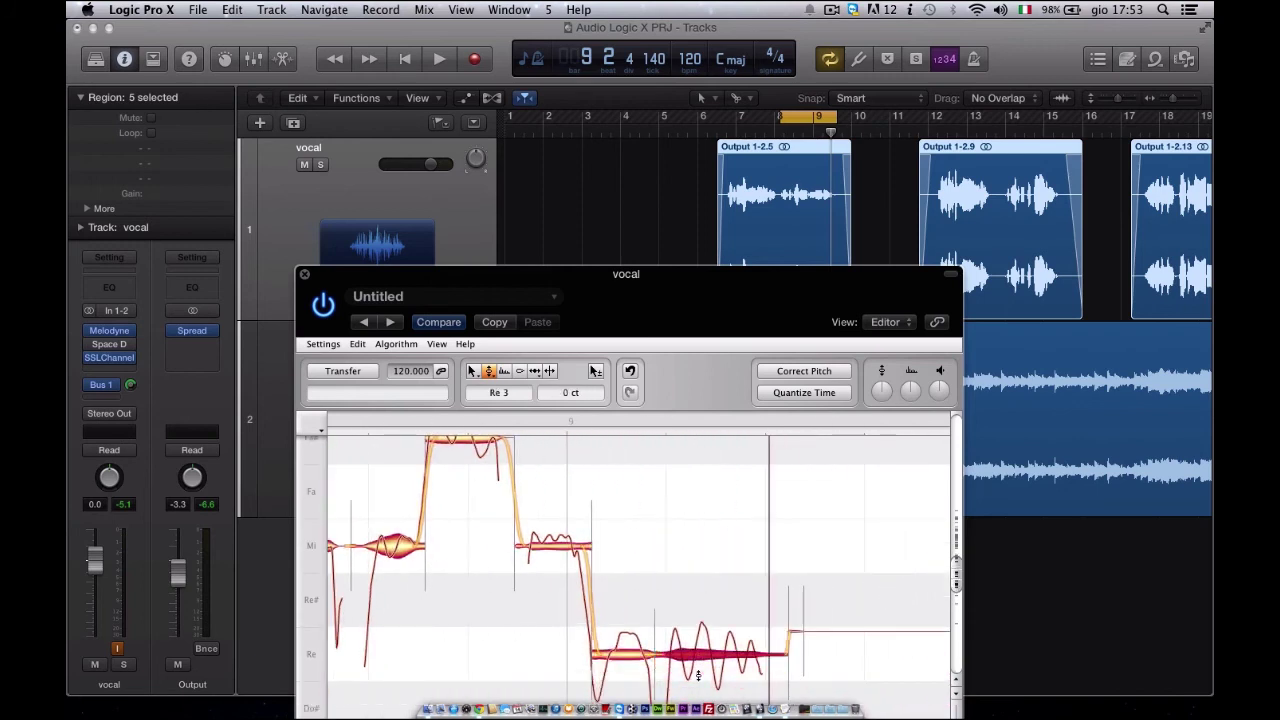
double_click(795, 640)
left_click_drag(795, 603, 795, 656)
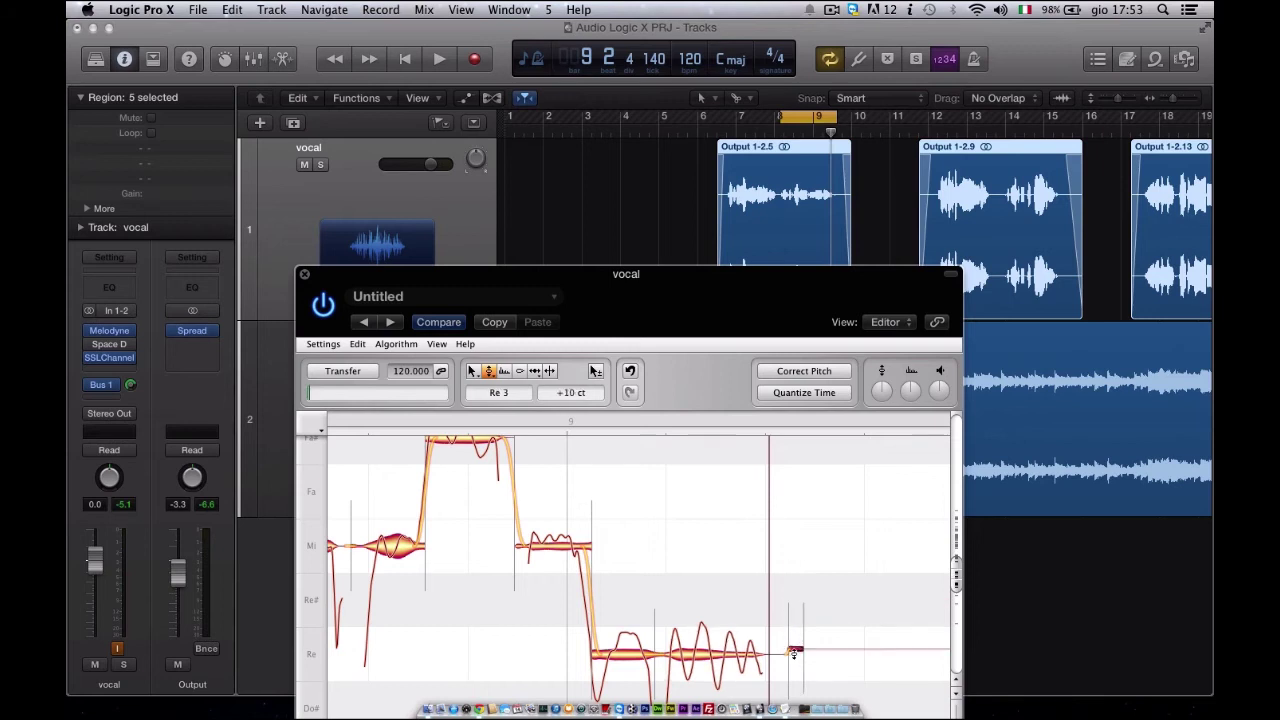
key("space")
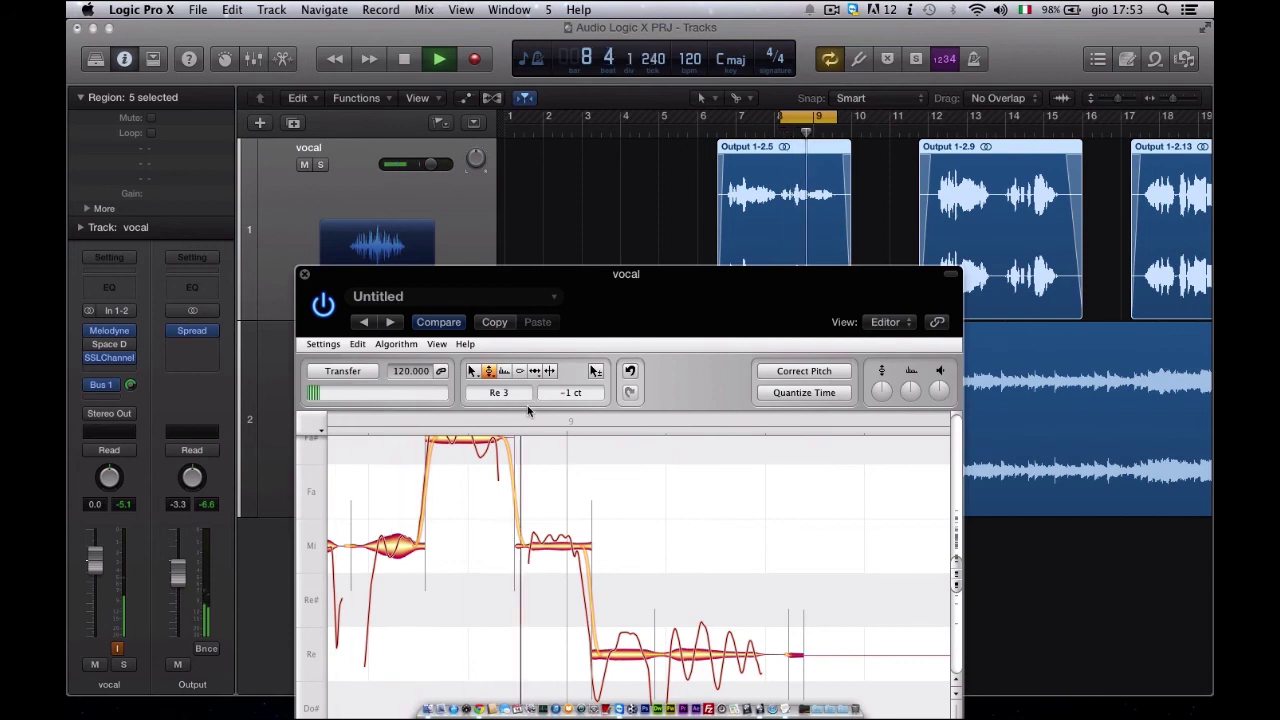
key("space")
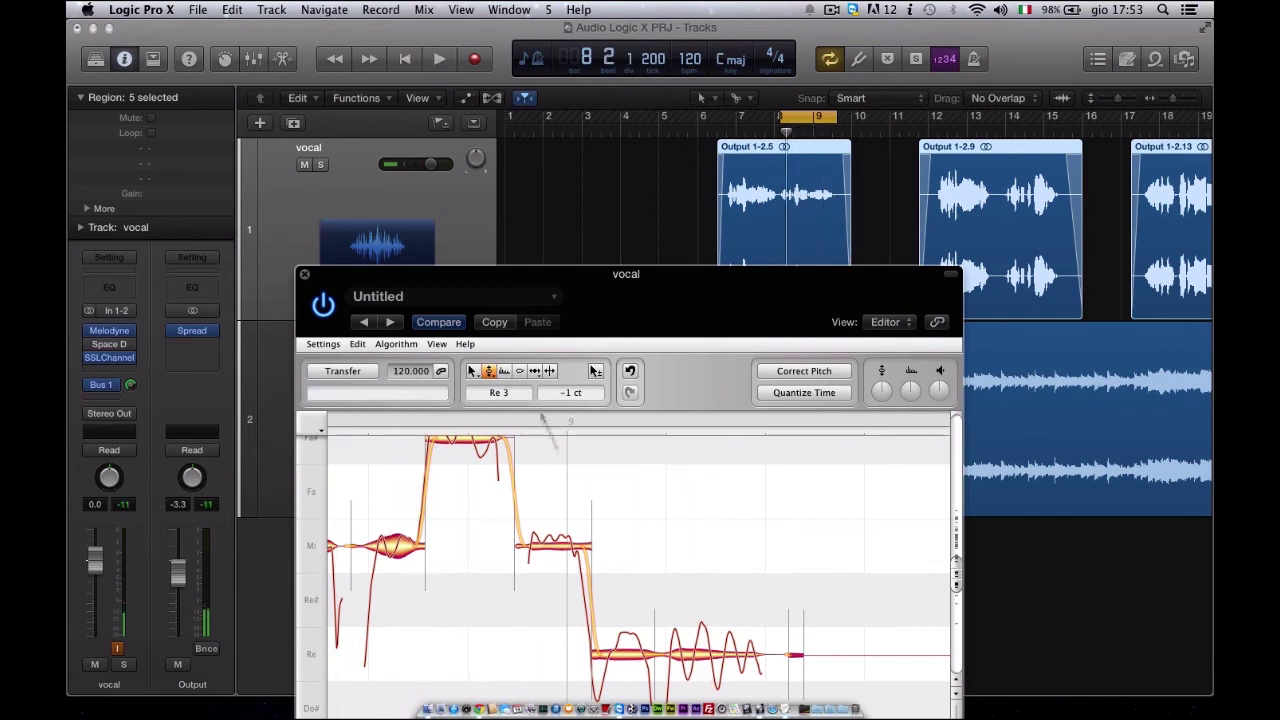
Reduce the pitch modulation of the two long Re notes, setting the second to 64%.
scroll(639, 613, "down", 5)
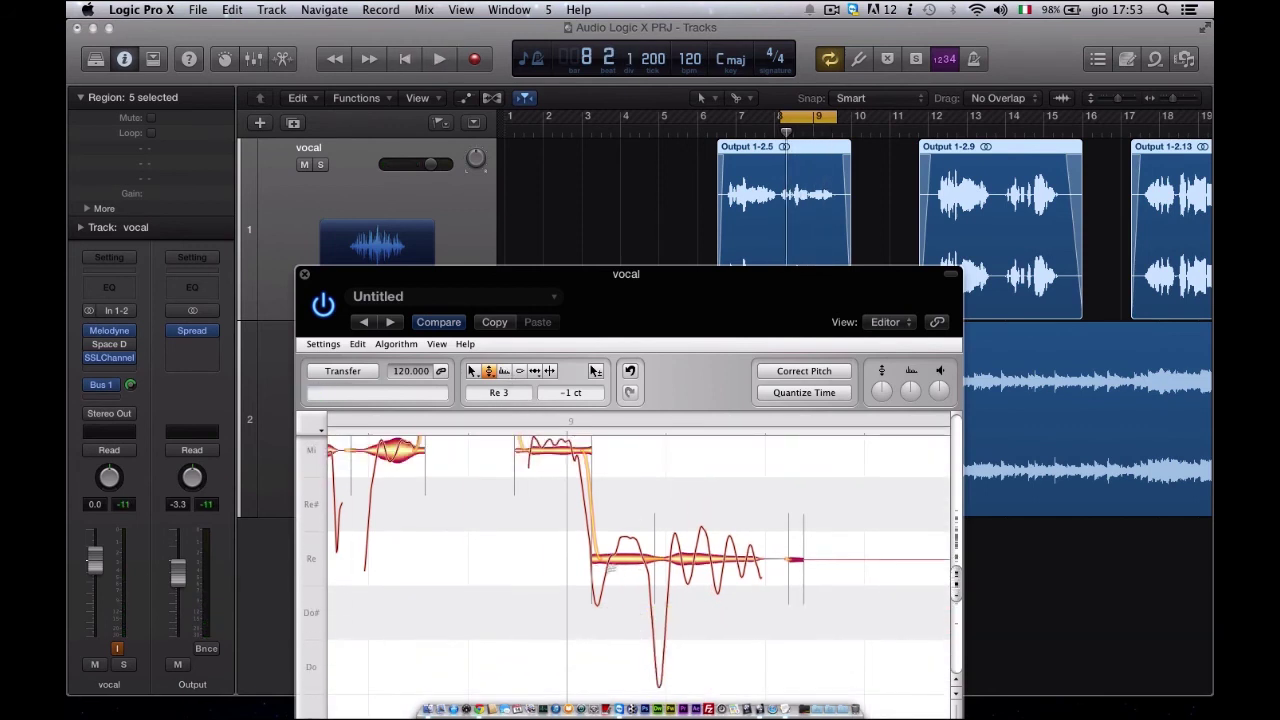
left_click(489, 371)
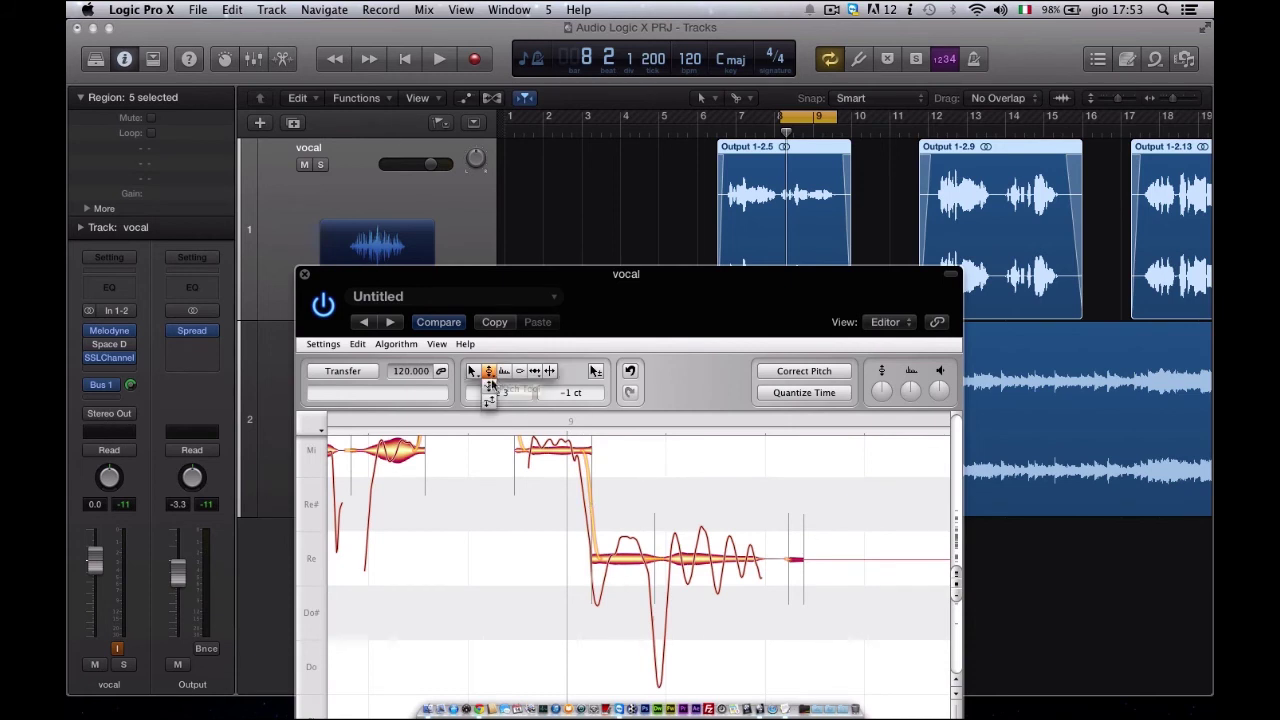
left_click_drag(616, 548, 614, 610)
left_click_drag(692, 562, 691, 586)
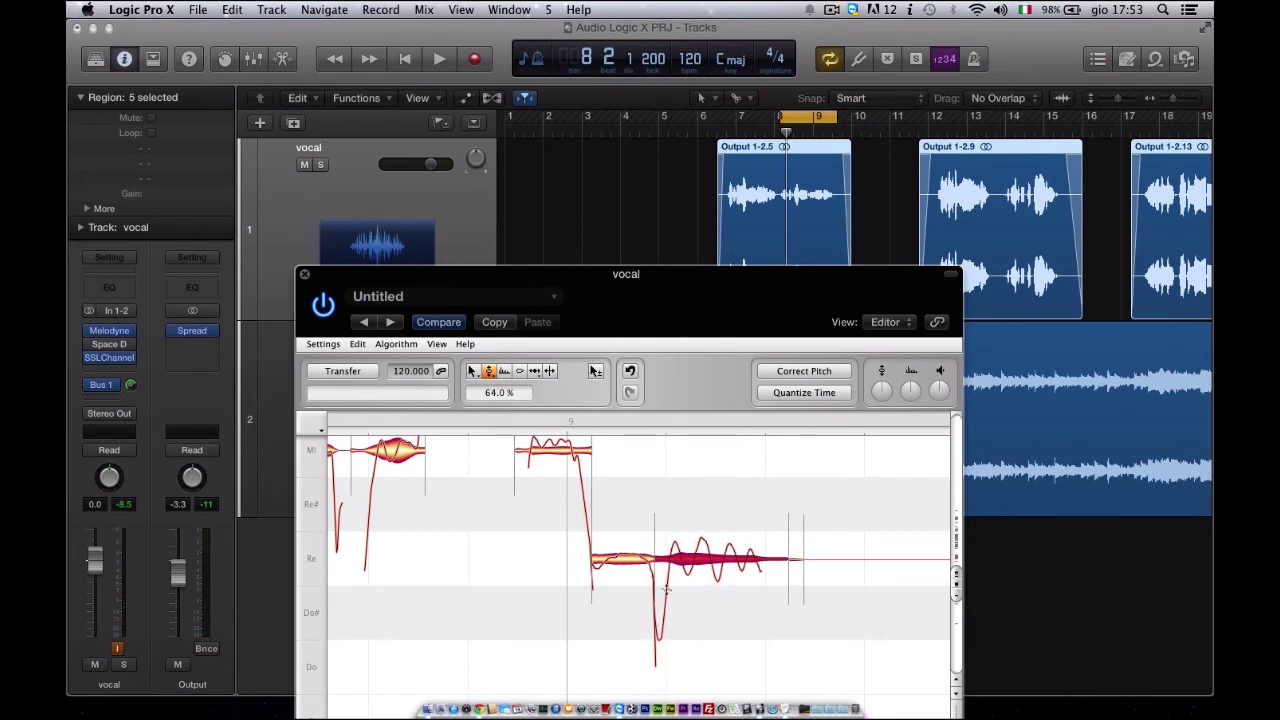
Split the second long Re note just after its start and move the short split-off piece up to Re 3 at 0 ct.
left_click(549, 371)
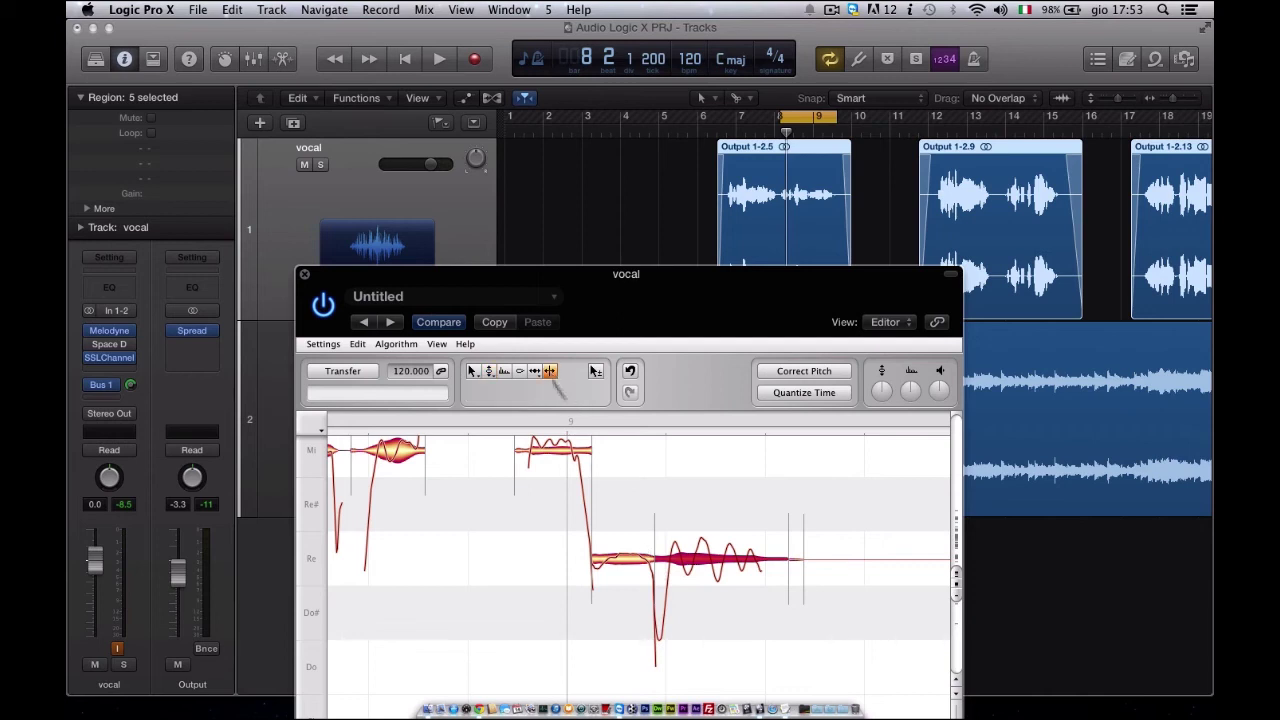
double_click(670, 560)
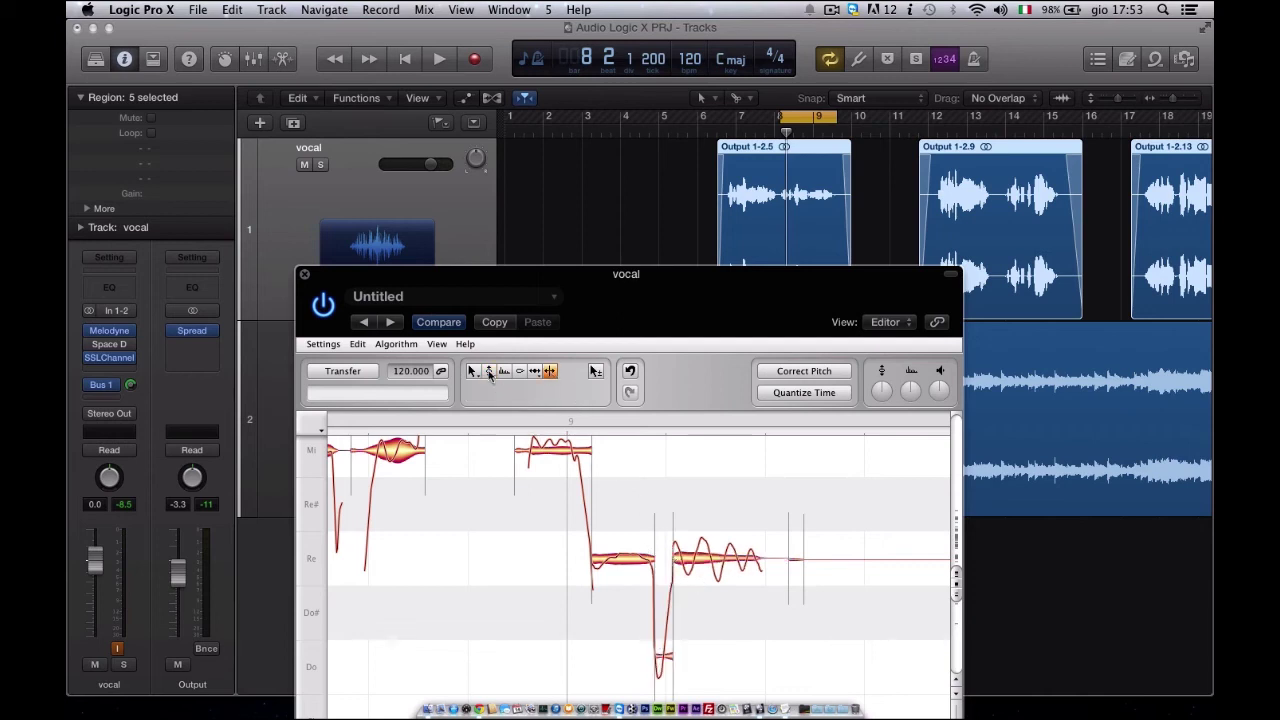
left_click(489, 371)
left_click_drag(662, 650, 660, 558)
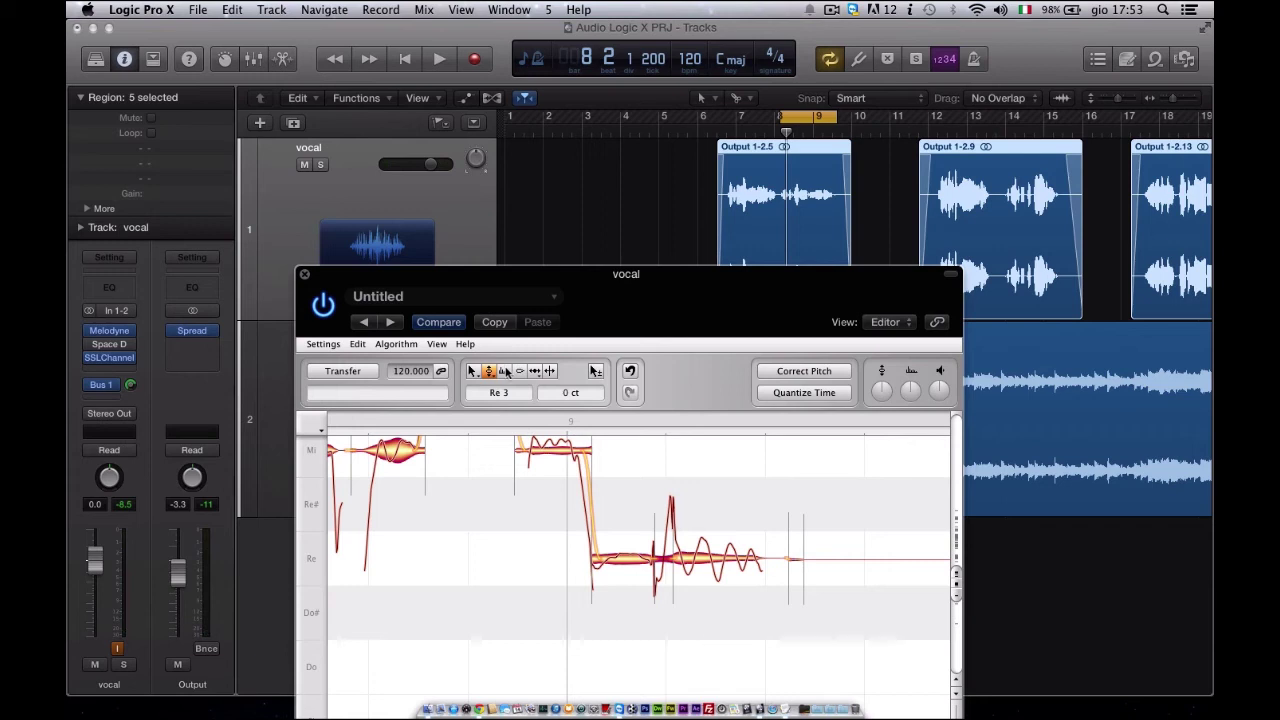
Reduce the pitch modulation of the short split-off Re piece, set the long Re note after it to 53%, and audition the passage.
left_click(505, 371)
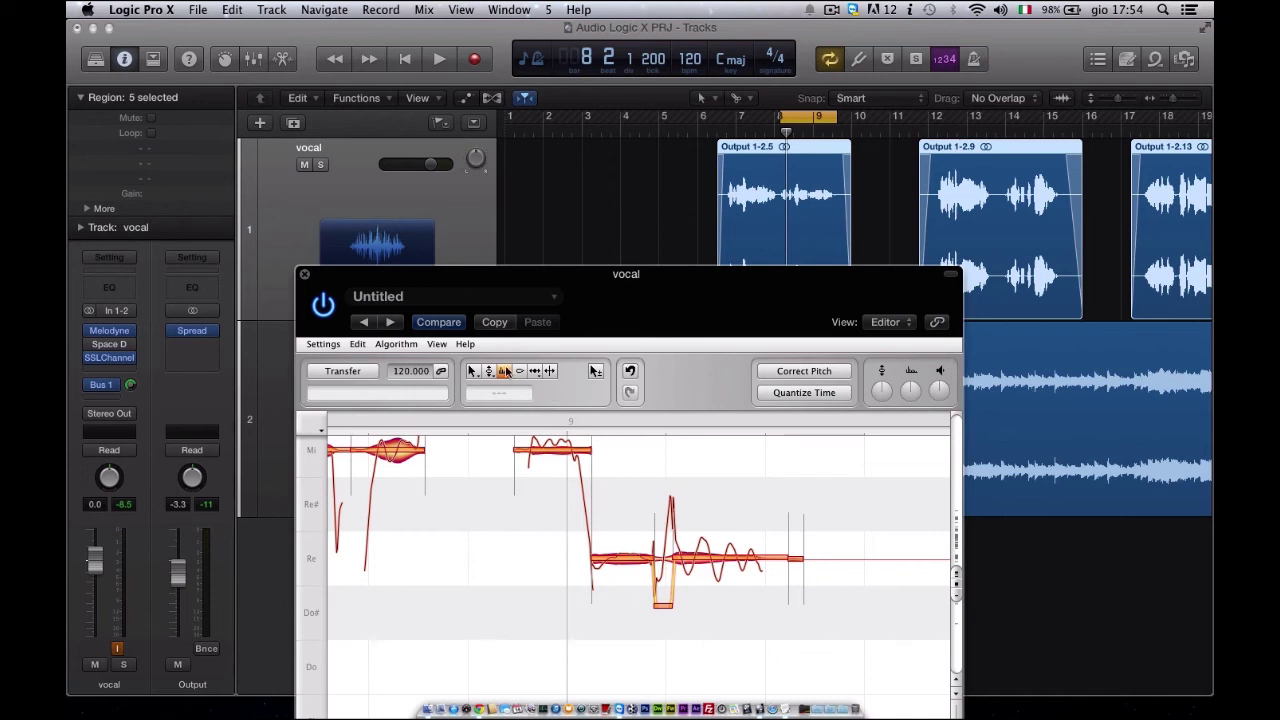
left_click(491, 371)
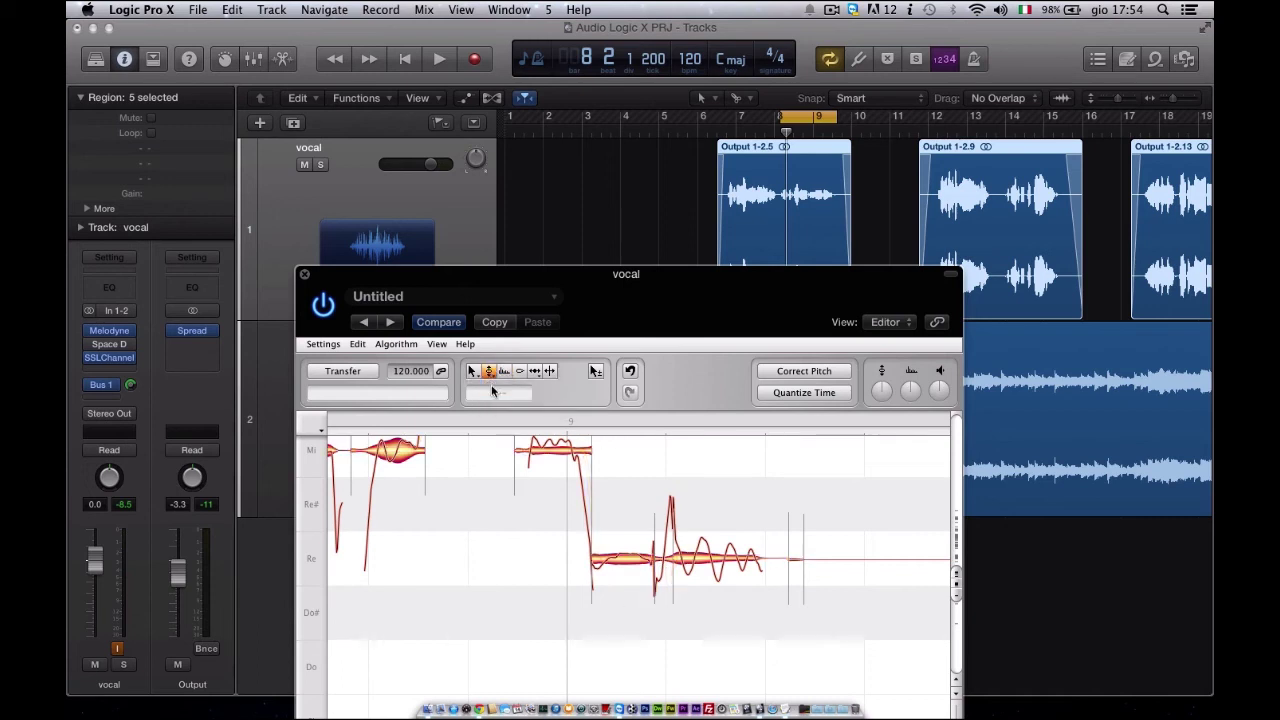
left_click(664, 558)
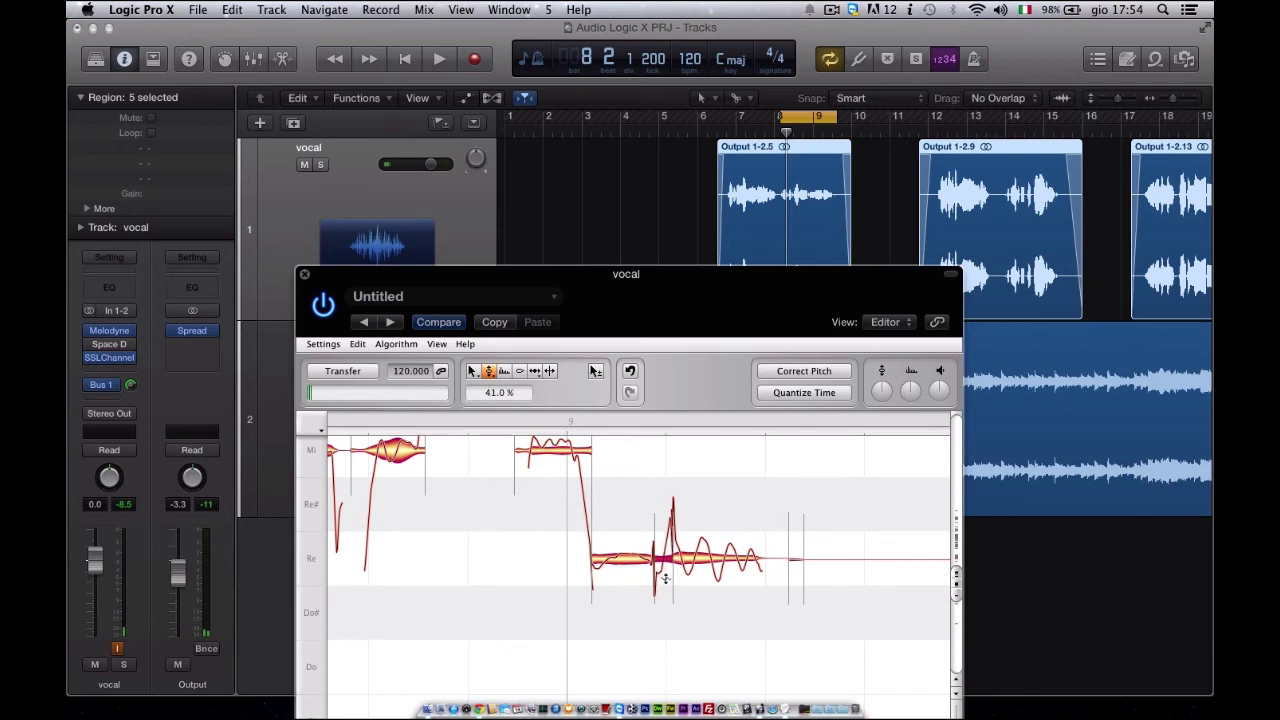
left_click(684, 576)
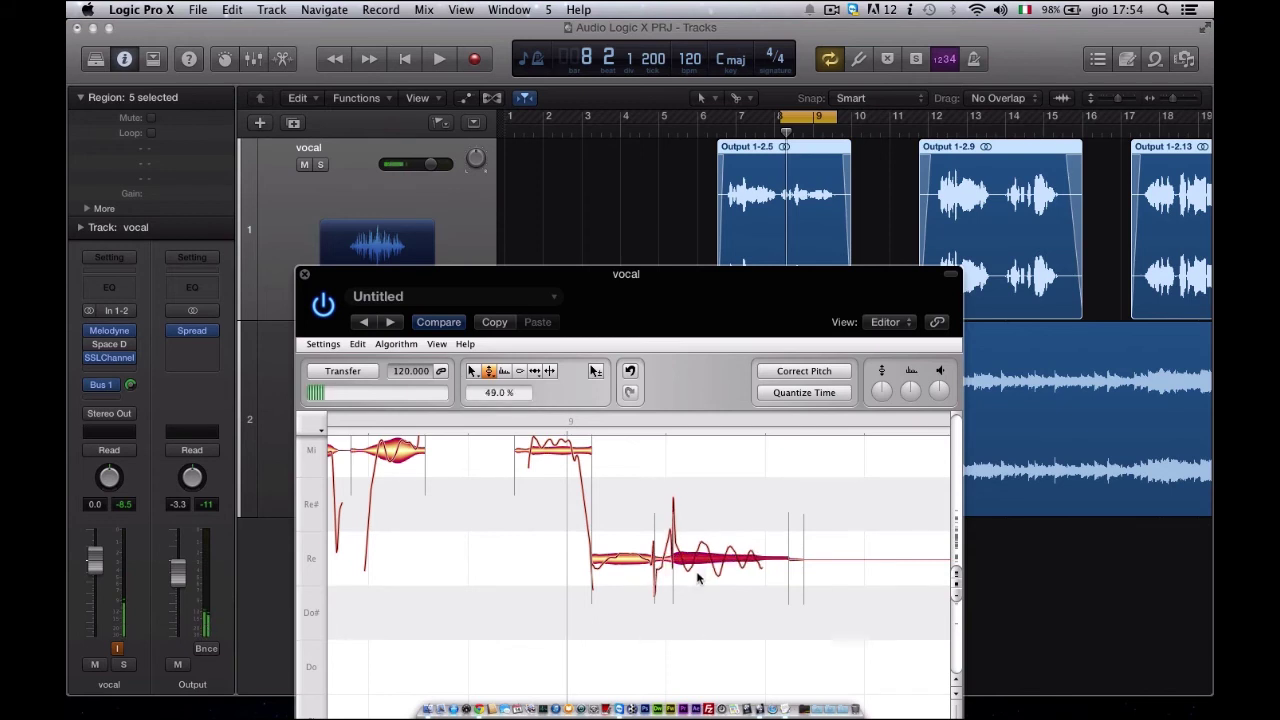
key("space")
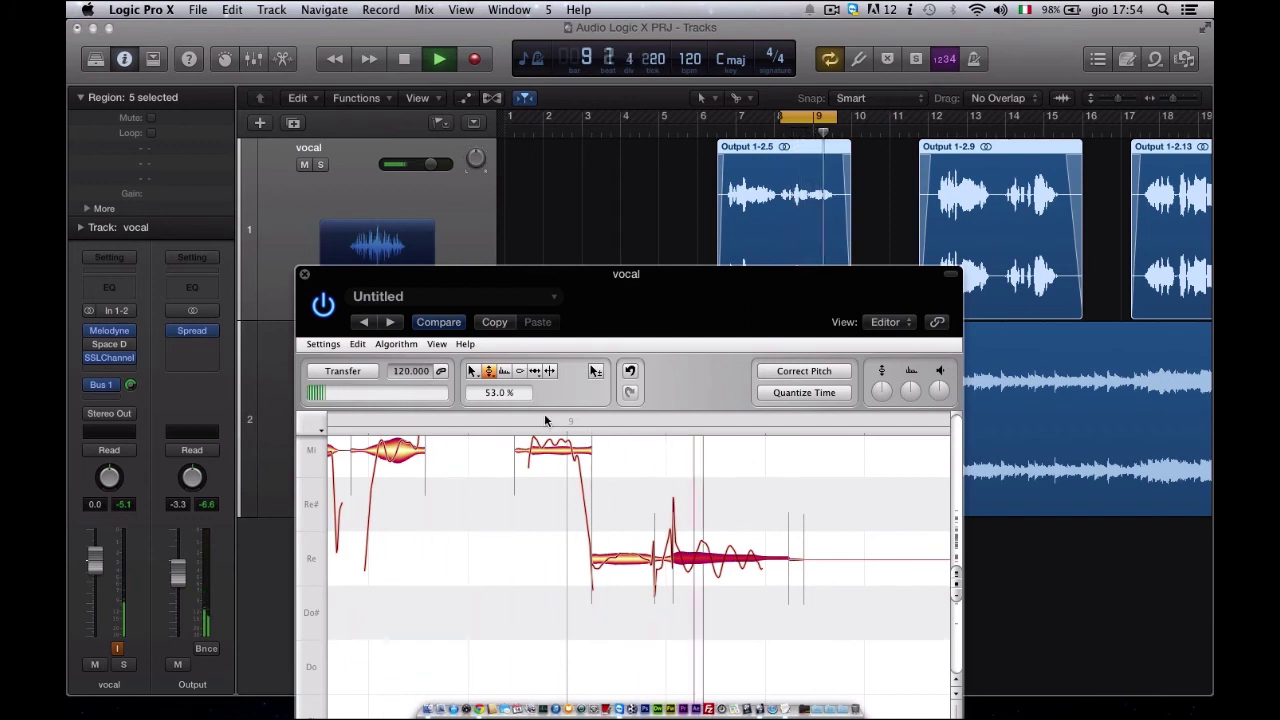
key("space")
Soften the pitch transition from the last Mi note into the first Re note and start playback.
left_click(490, 371)
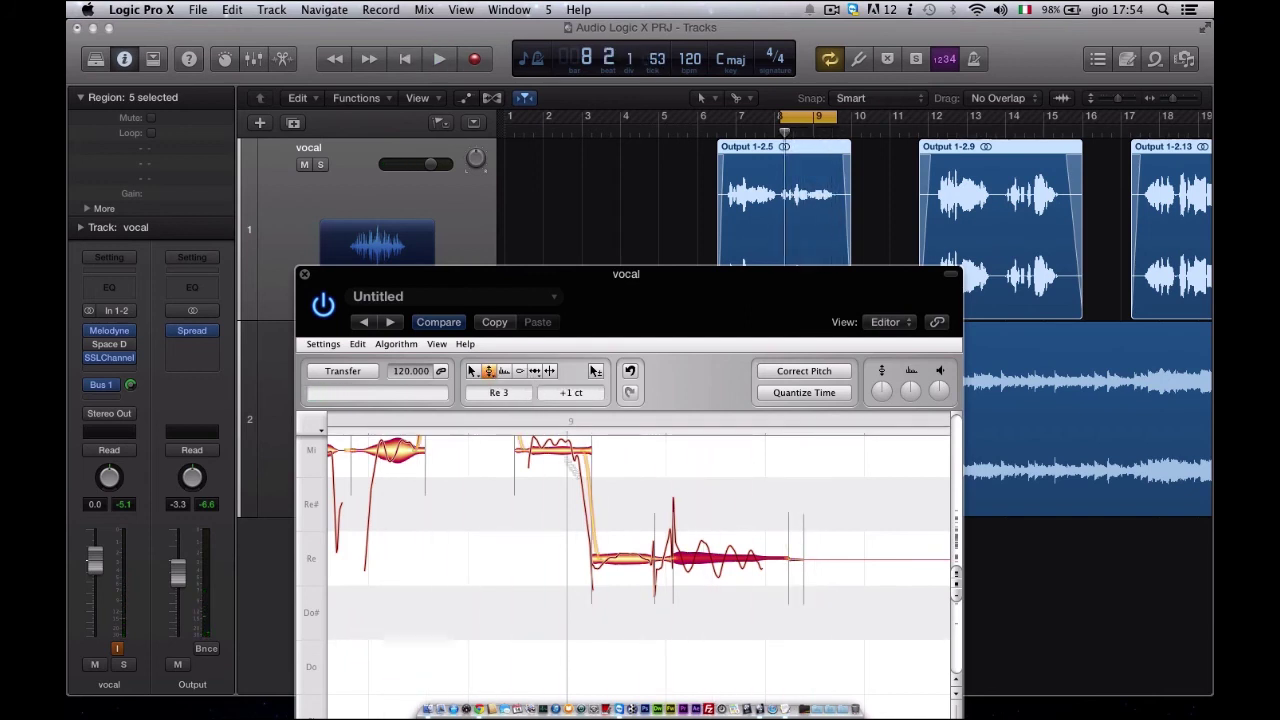
left_click_drag(577, 455, 577, 443)
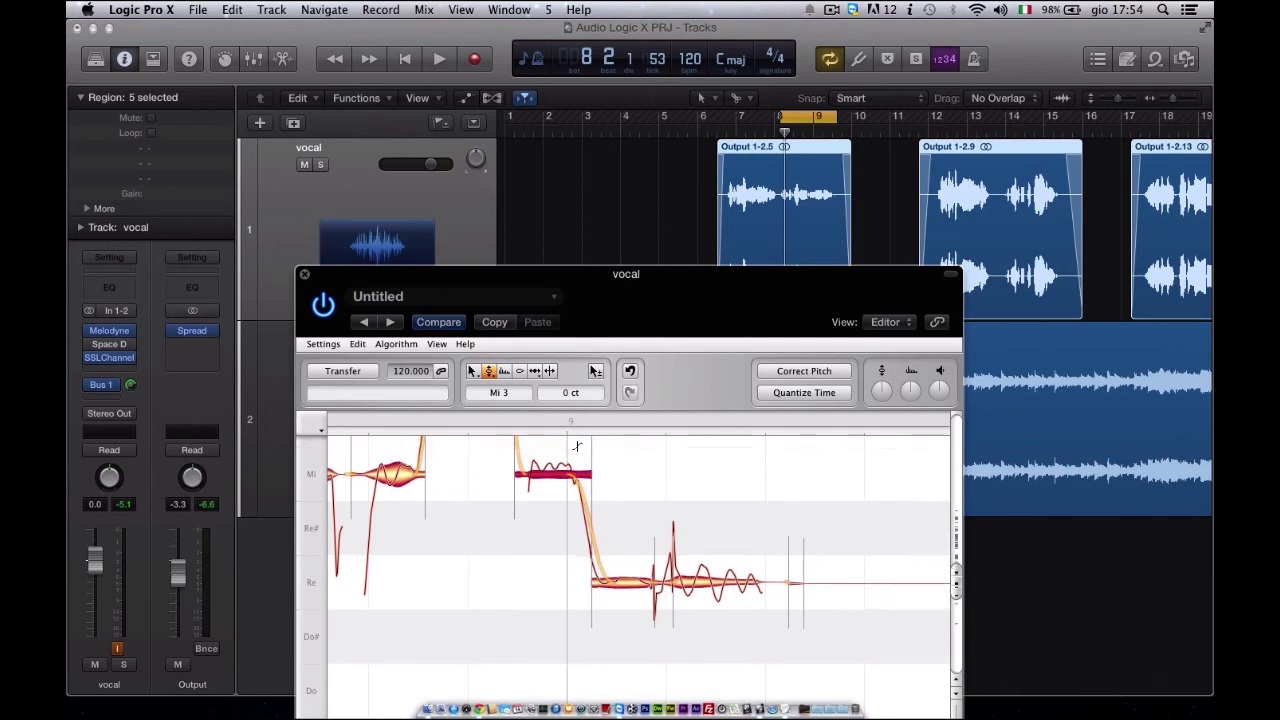
key("space")
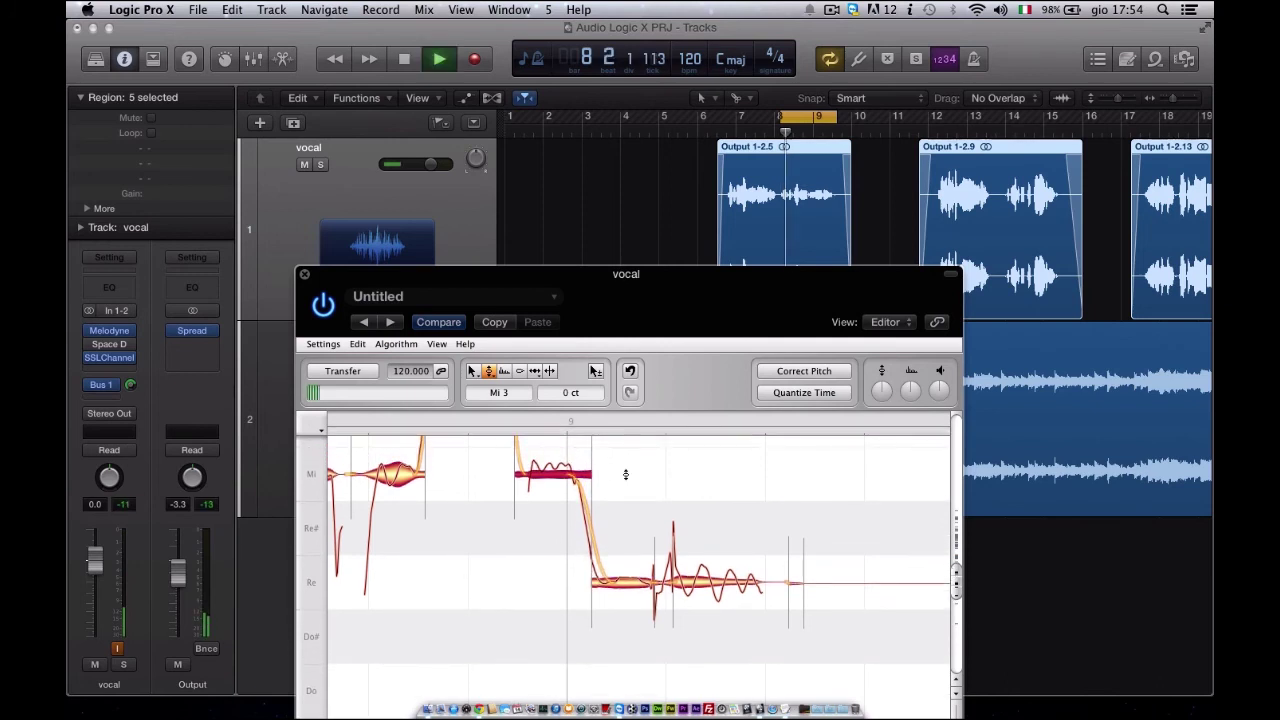
Smooth the pitch transitions into and out of the short split-off Re piece and audition the passage.
key("space")
left_click(649, 580)
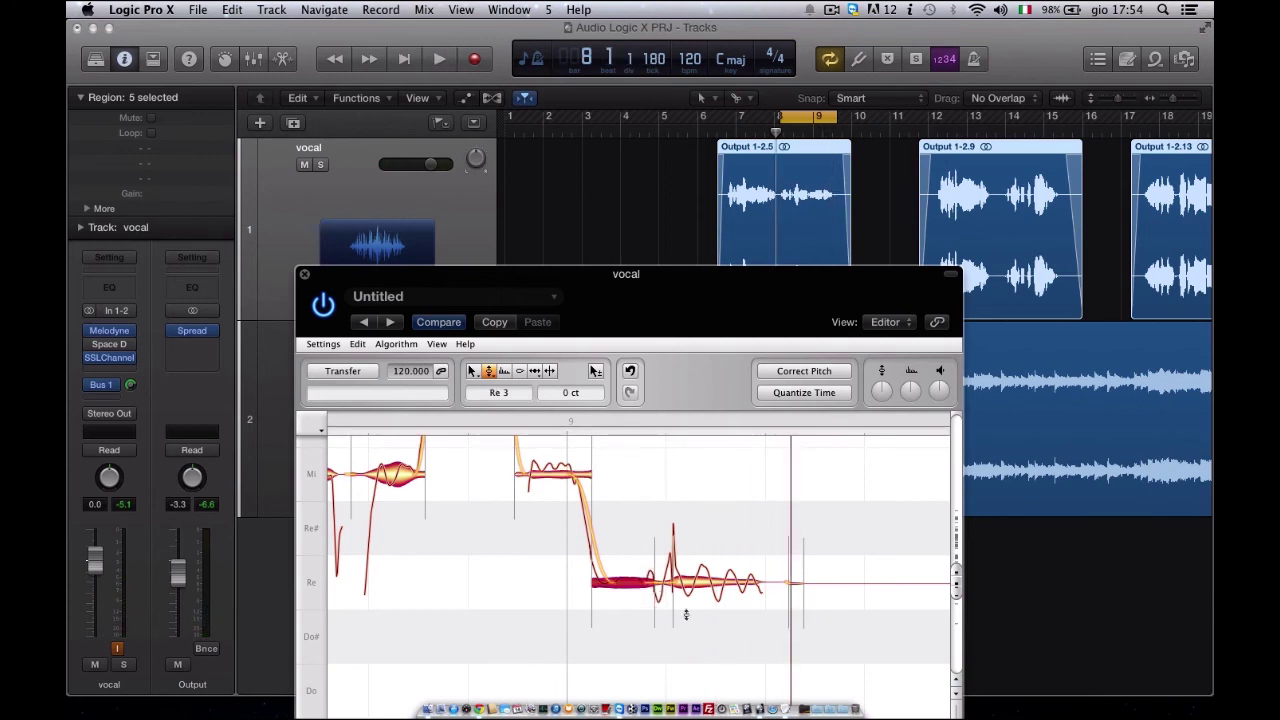
left_click(663, 530)
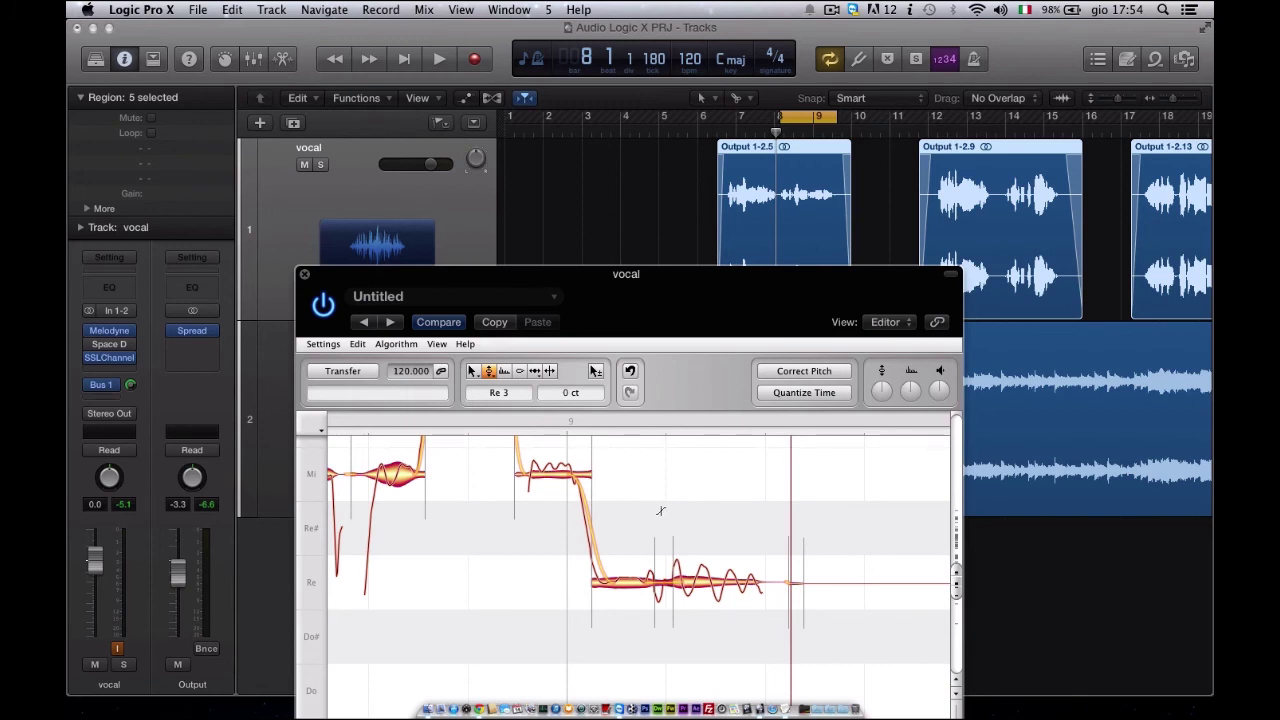
key("space")
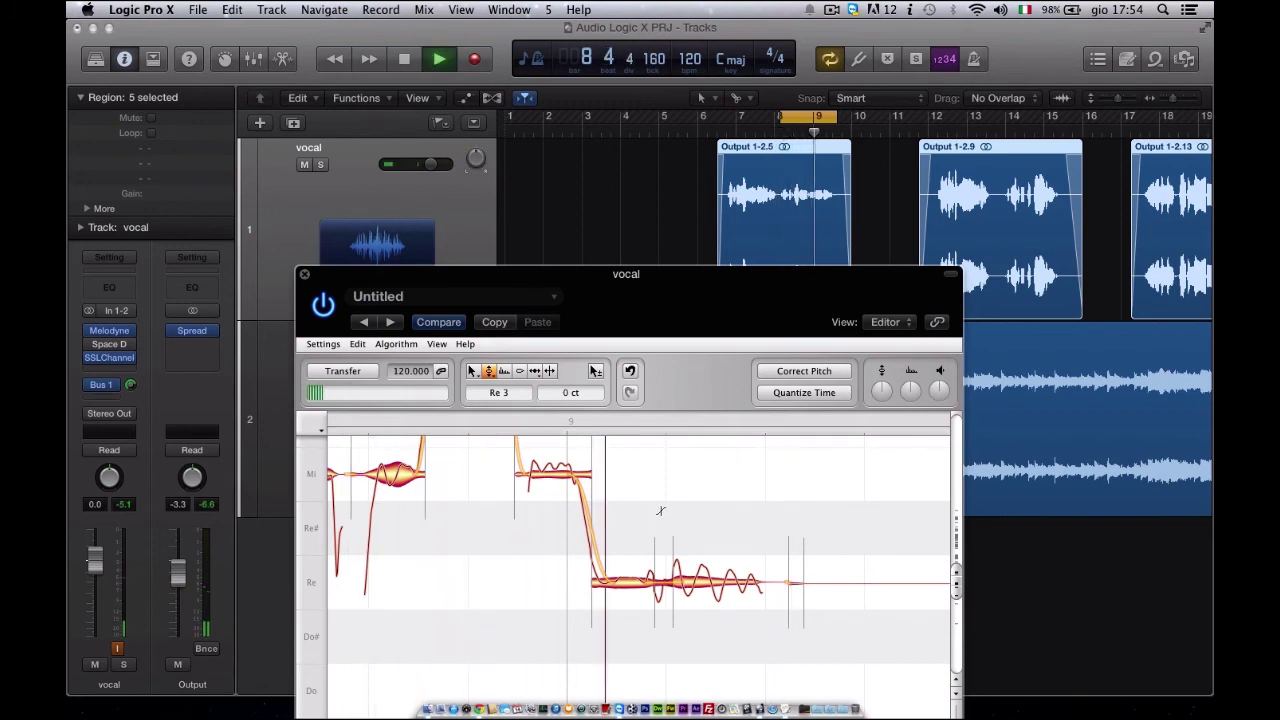
key("space")
key("space")
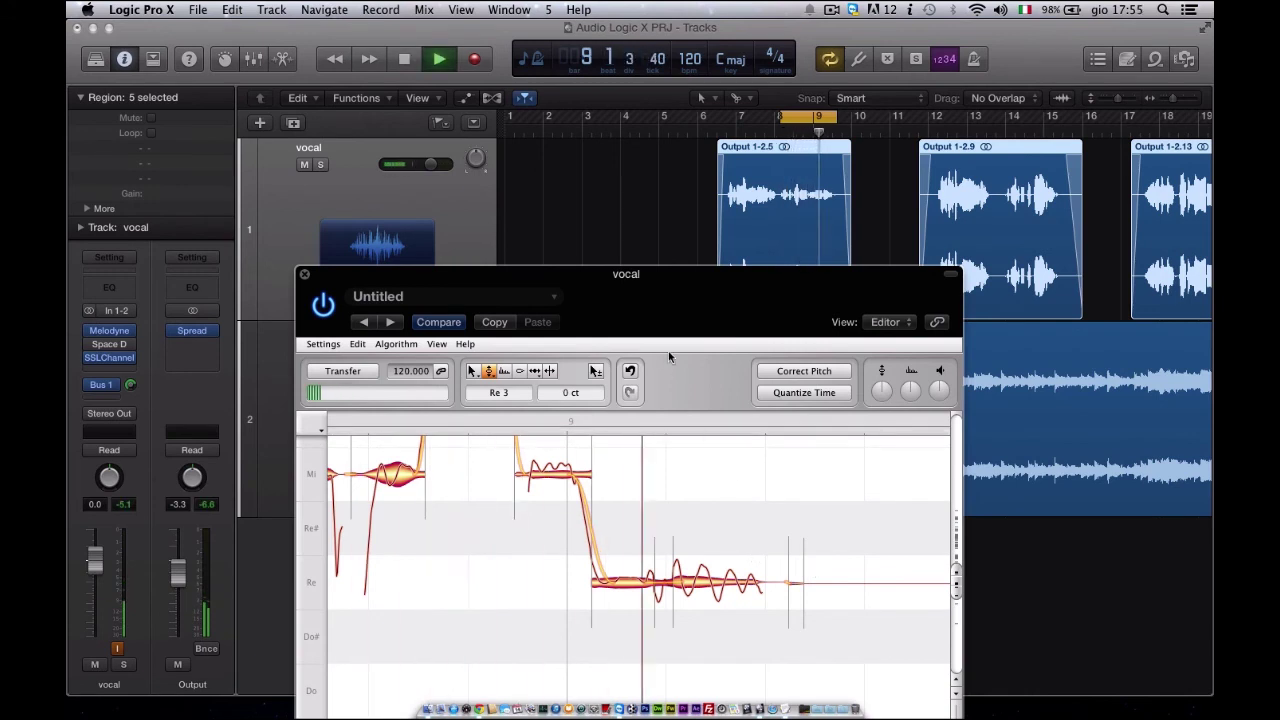
key("space")
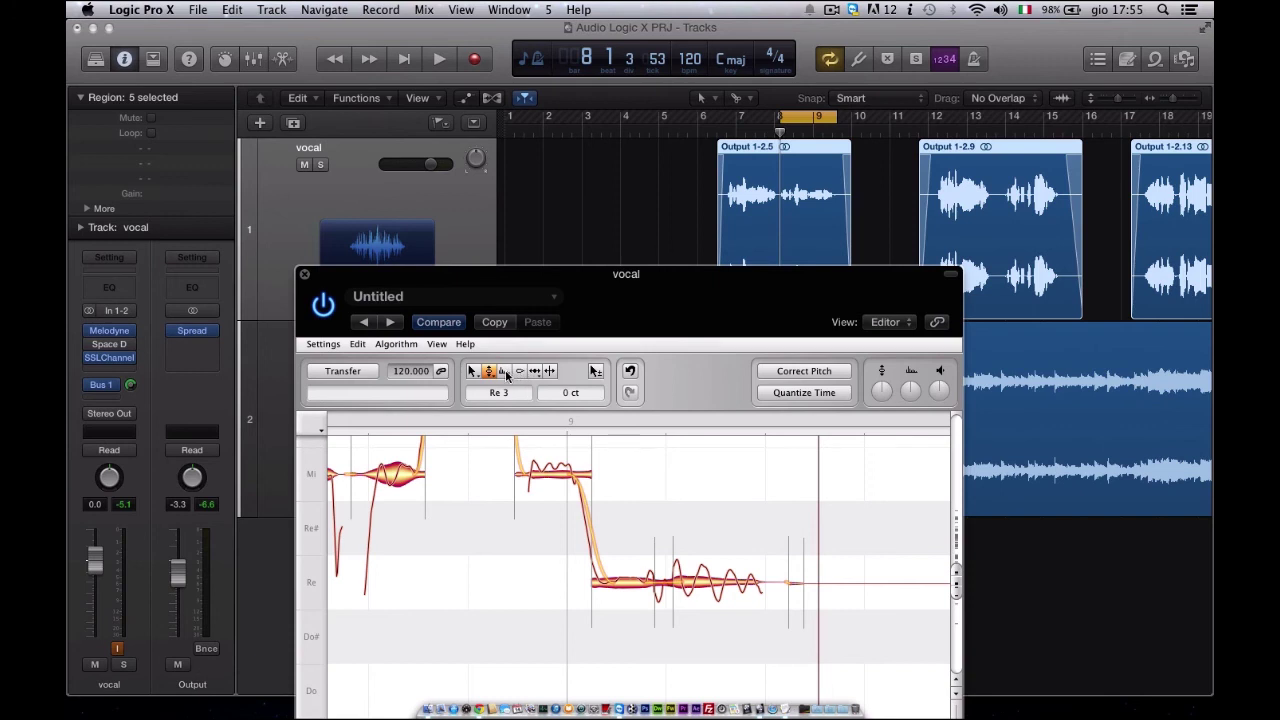
Raise the amplitude of the last Mi note to +3.78 dB and of the short second Mi note to +0.99 dB.
left_click(520, 372)
left_click_drag(555, 478, 542, 445)
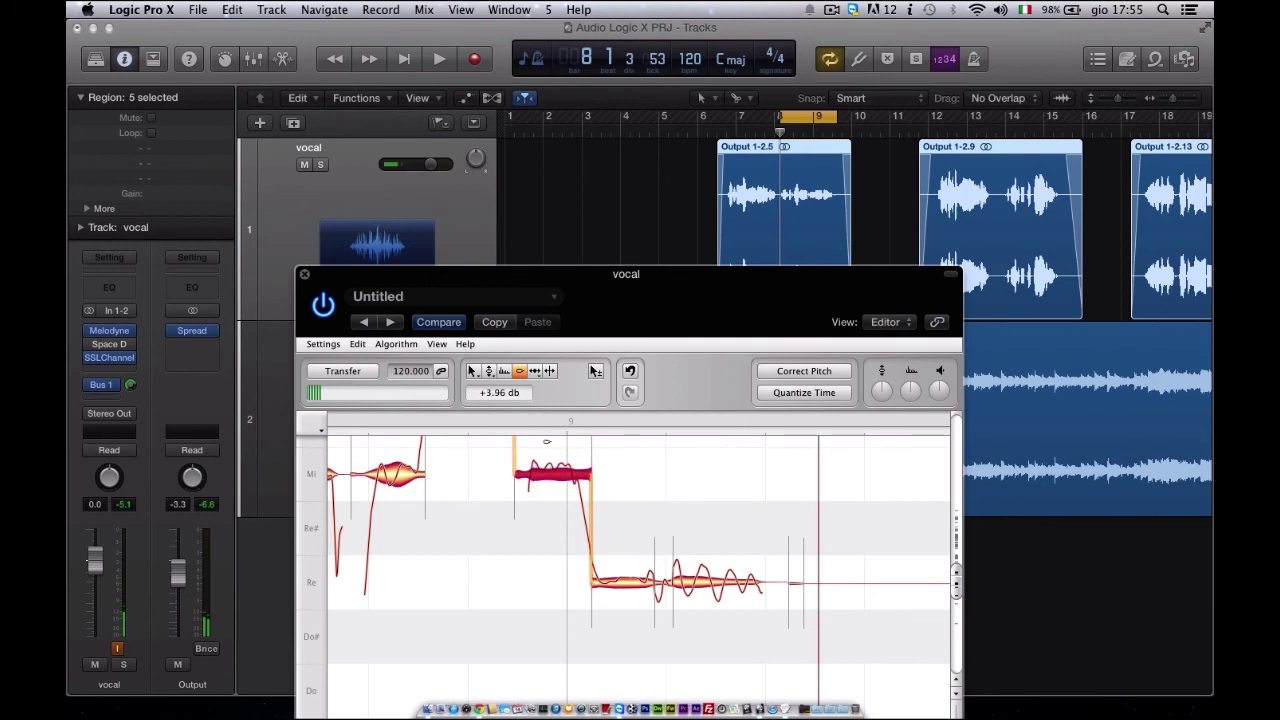
scroll(676, 541, "right", 5)
scroll(676, 541, "down", 2)
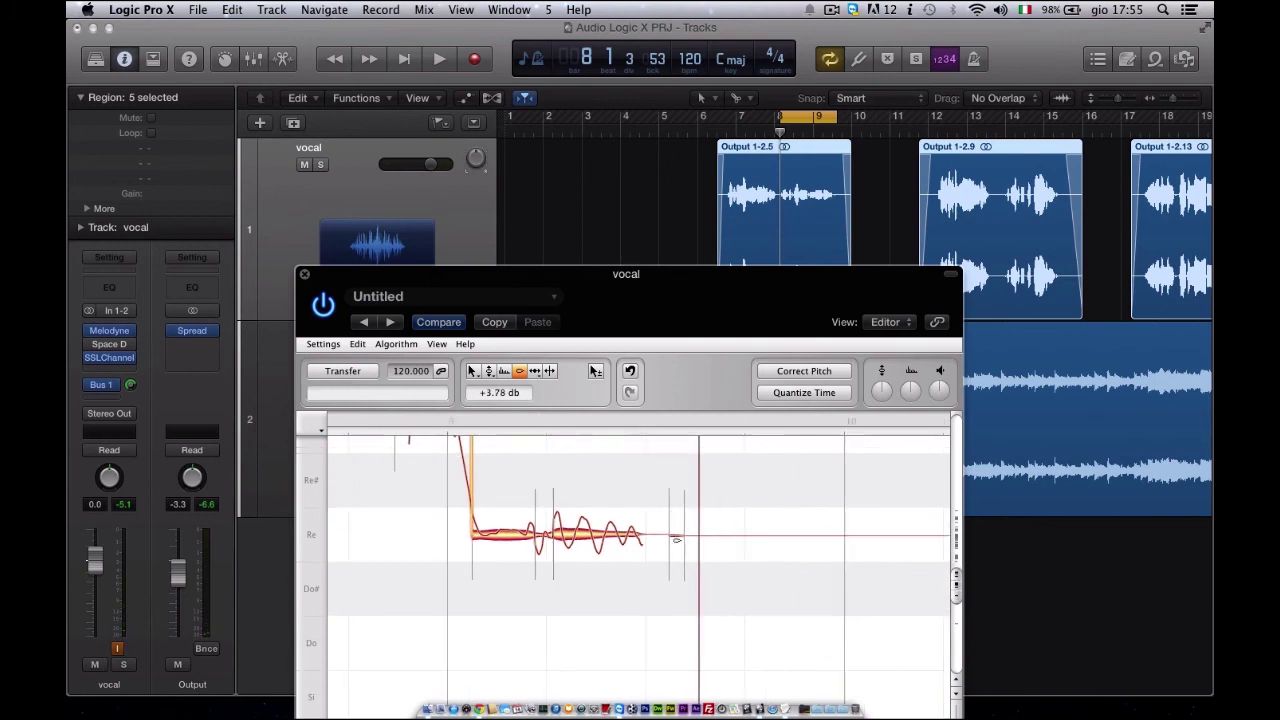
scroll(498, 533, "left", 9)
scroll(498, 533, "up", 5)
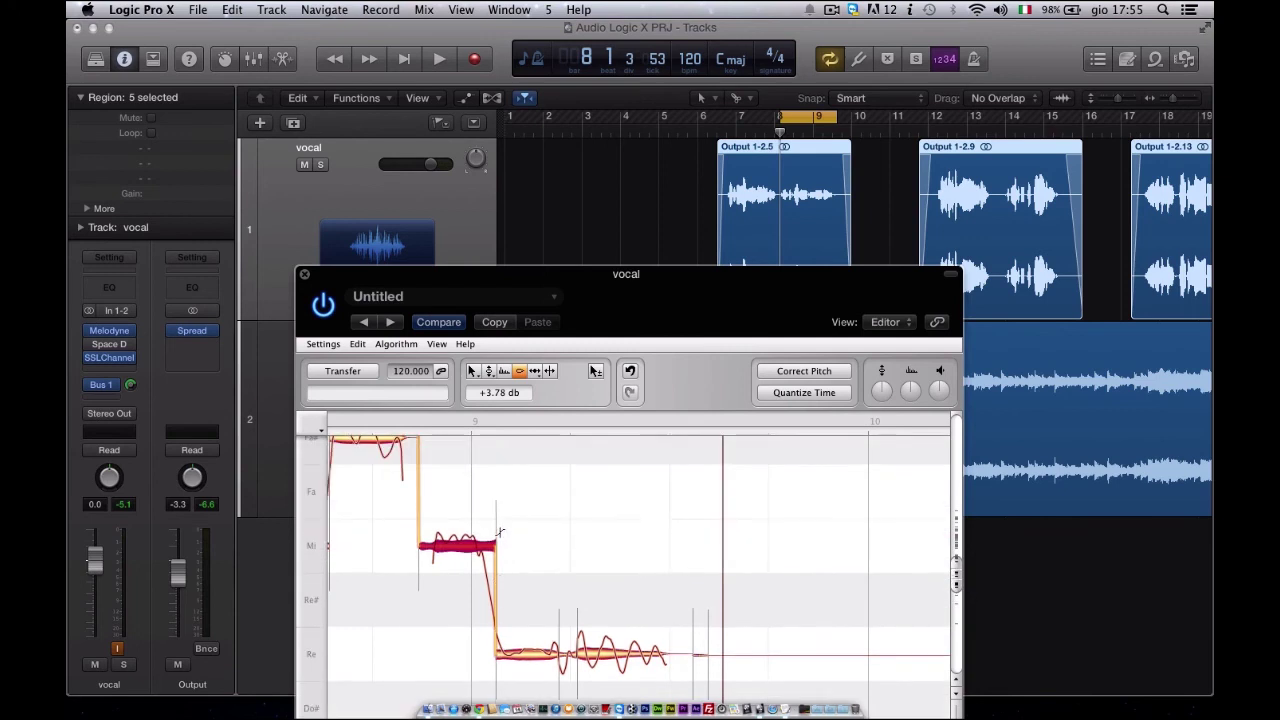
scroll(498, 533, "left", 6)
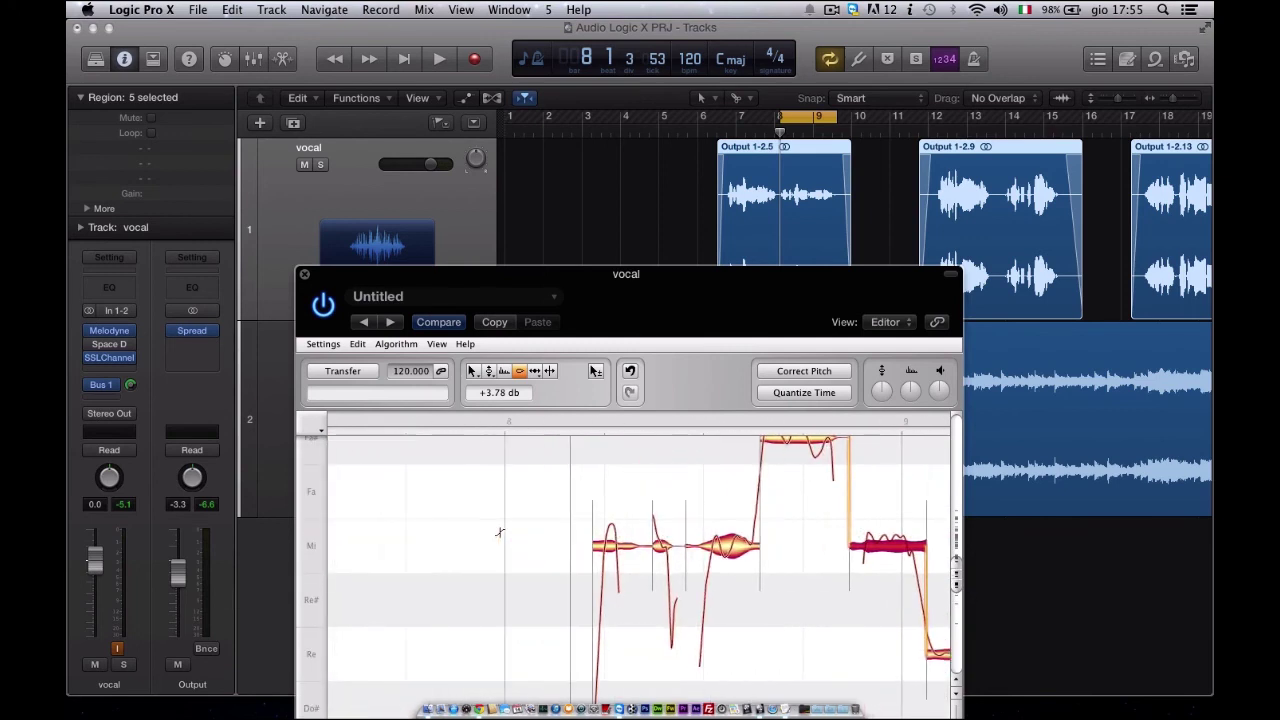
scroll(498, 533, "right", 2)
scroll(498, 533, "up", 3)
scroll(393, 596, "right", 8)
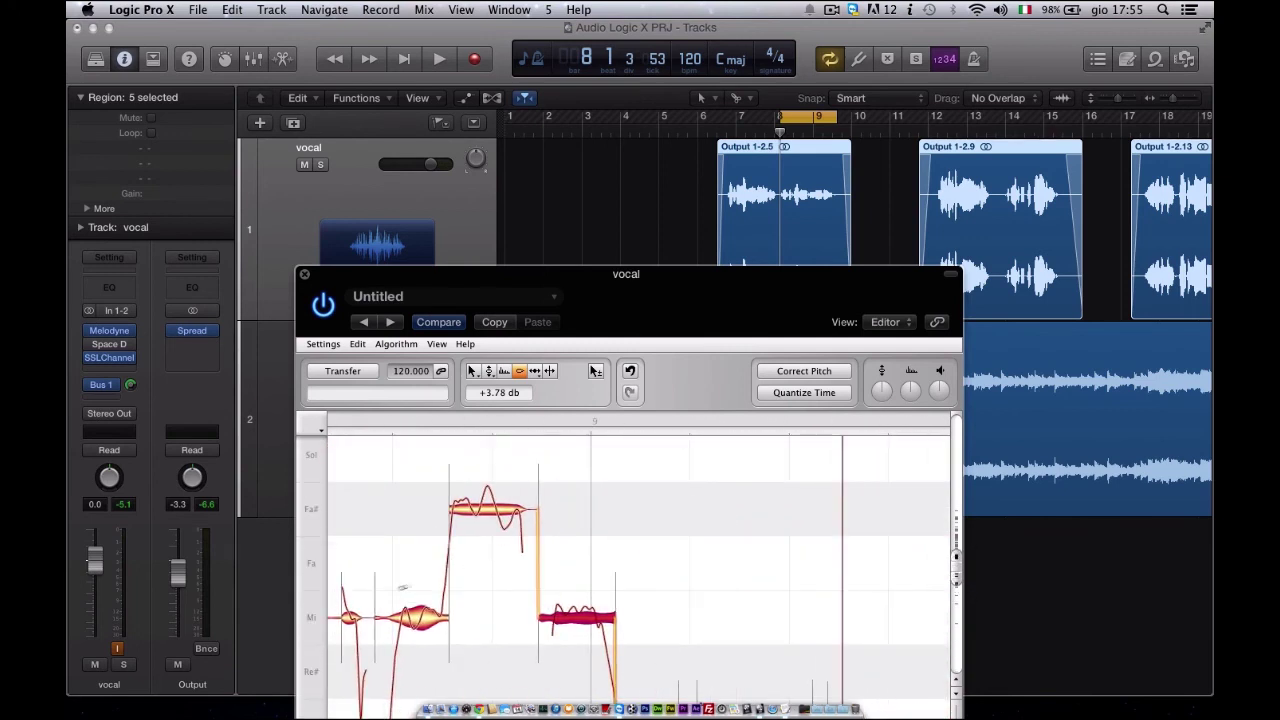
scroll(393, 596, "left", 7)
left_click(565, 617)
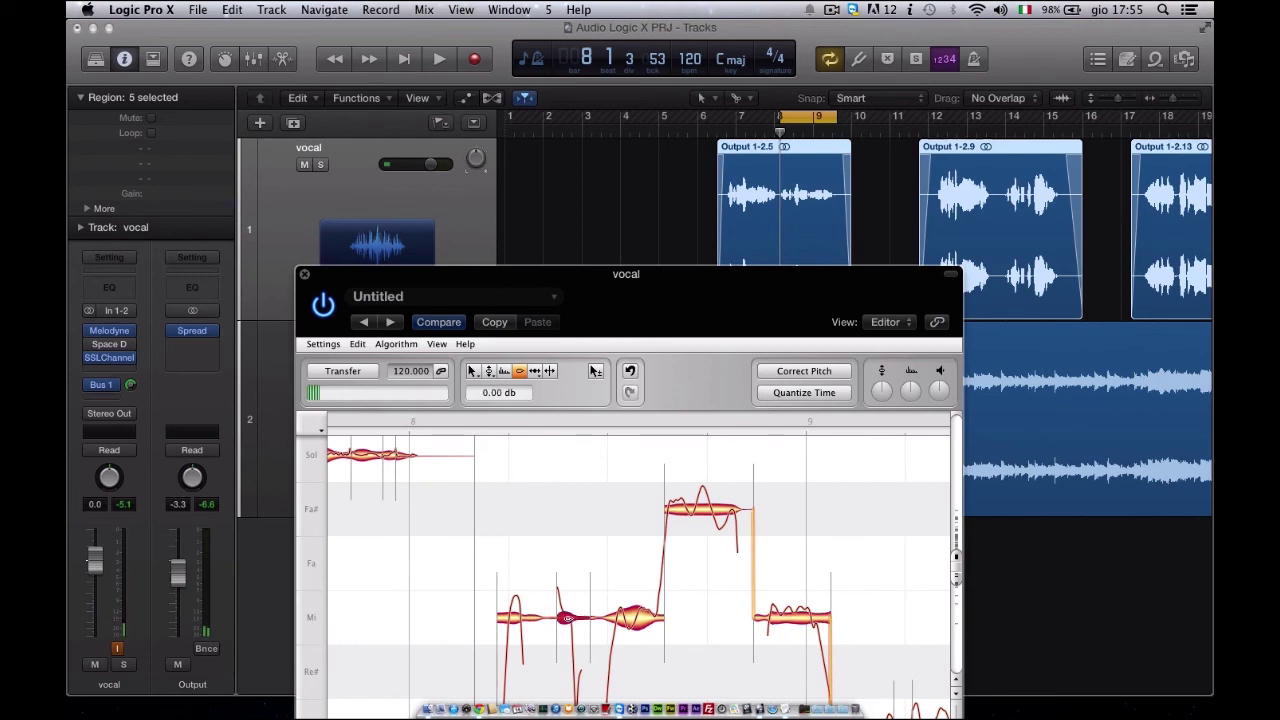
Raise the amplitude of the short split-off Re piece to +1.26 dB and start playback.
scroll(744, 596, "right", 4)
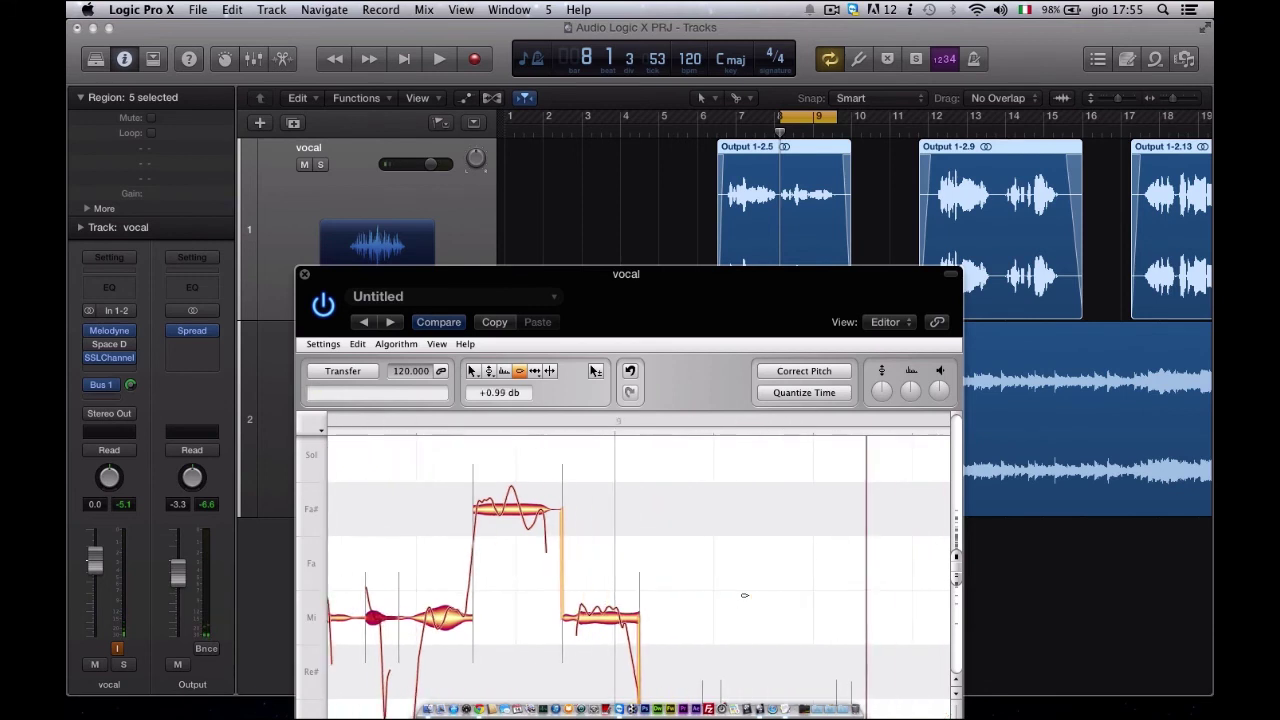
scroll(744, 596, "down", 3)
left_click_drag(598, 608, 600, 608)
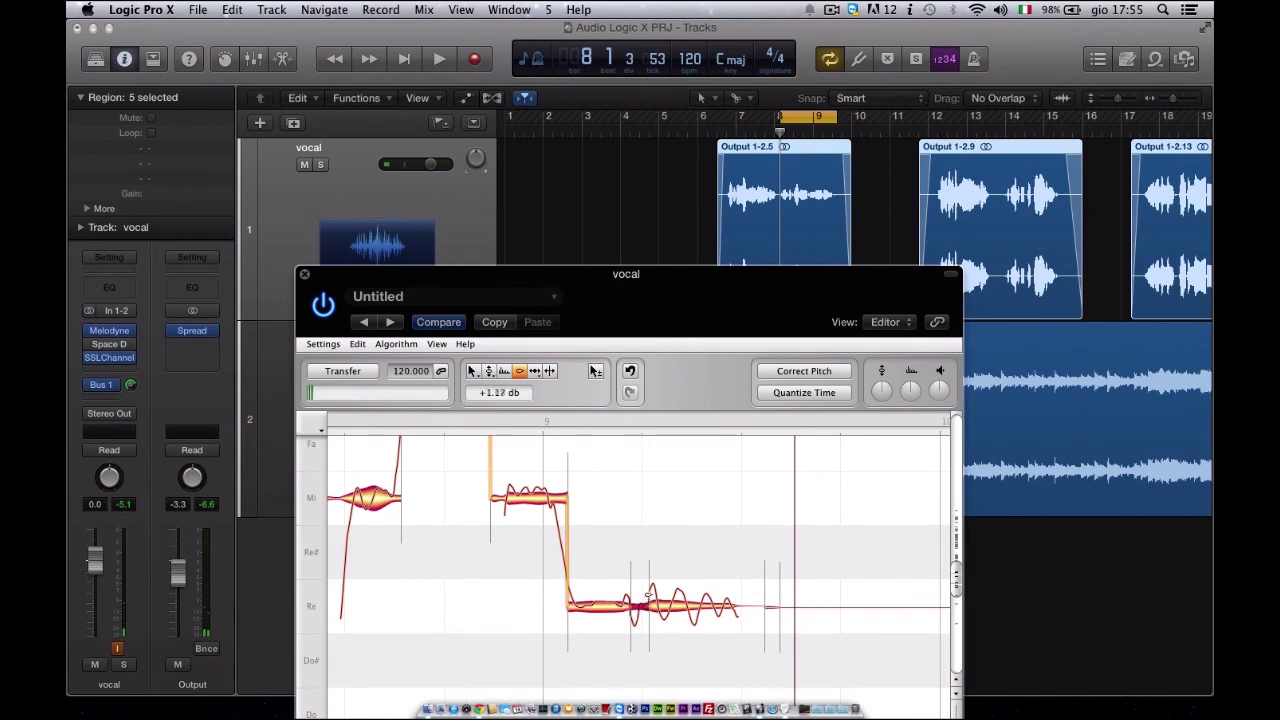
key("space")
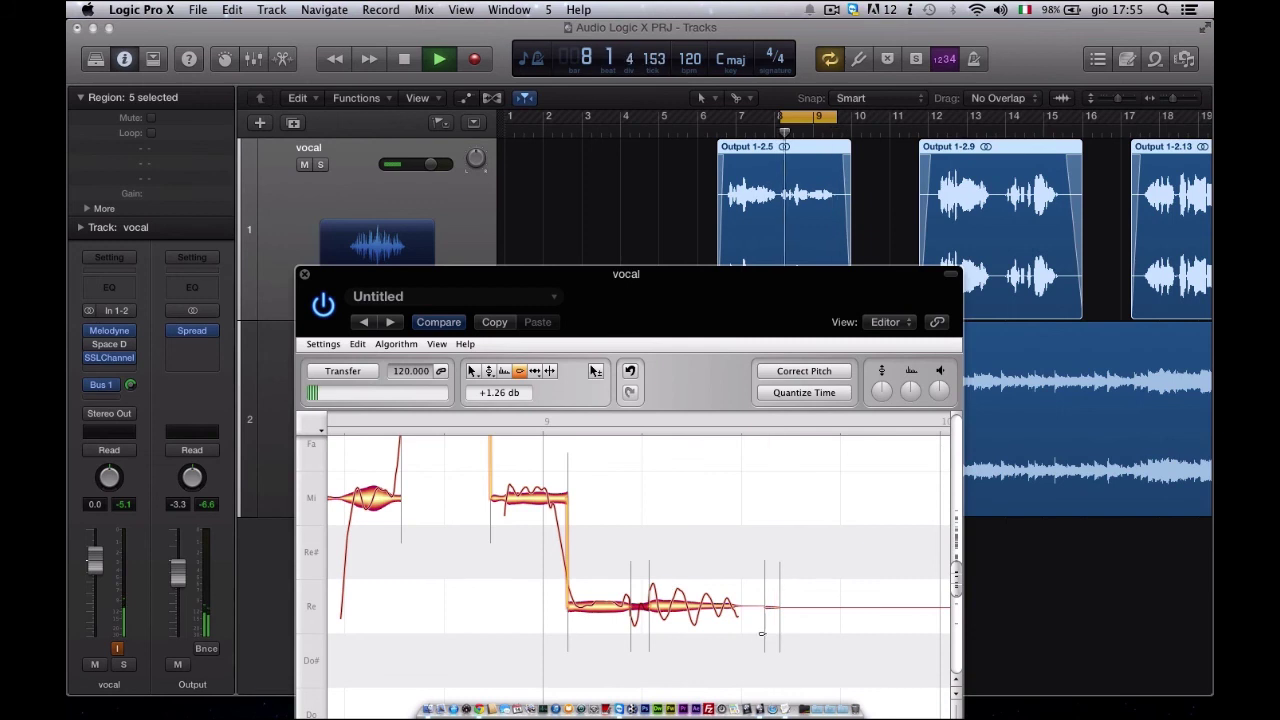
Raise the amplitude of the long last Re note to about +1.2 dB and of the tiny final Re note to +5.04 dB, and stop playback.
left_click(711, 606)
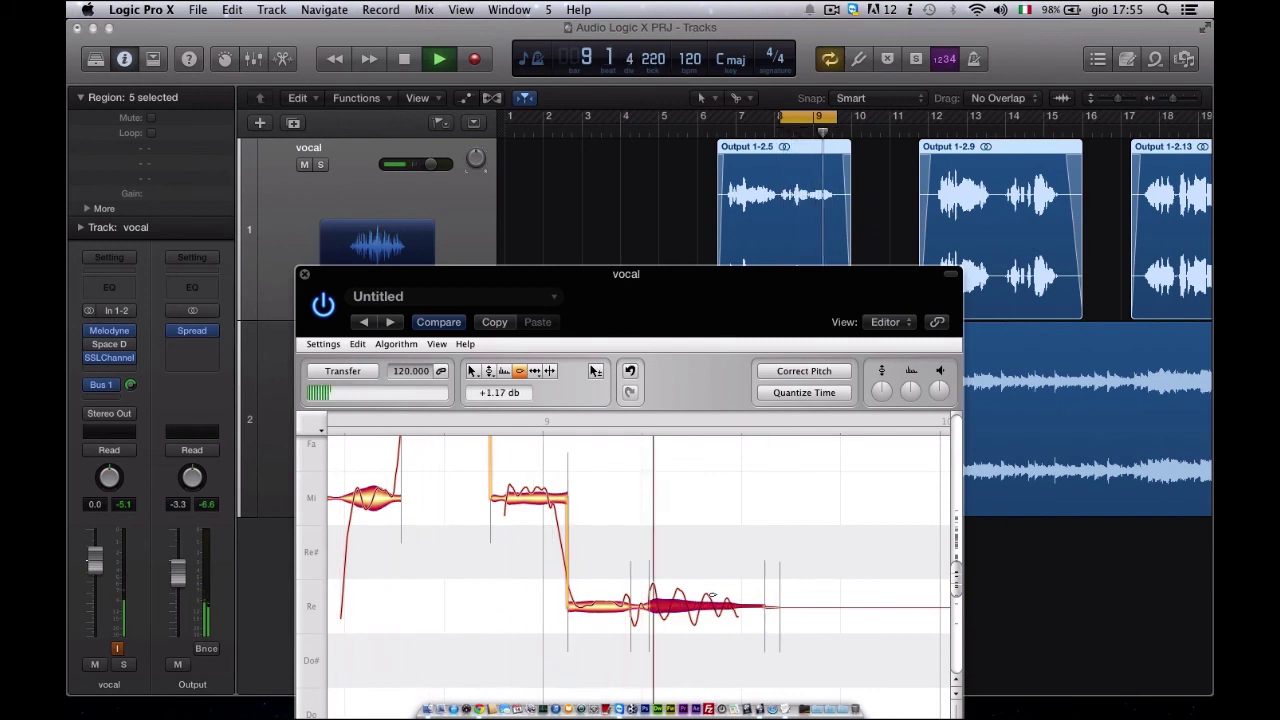
left_click(777, 603)
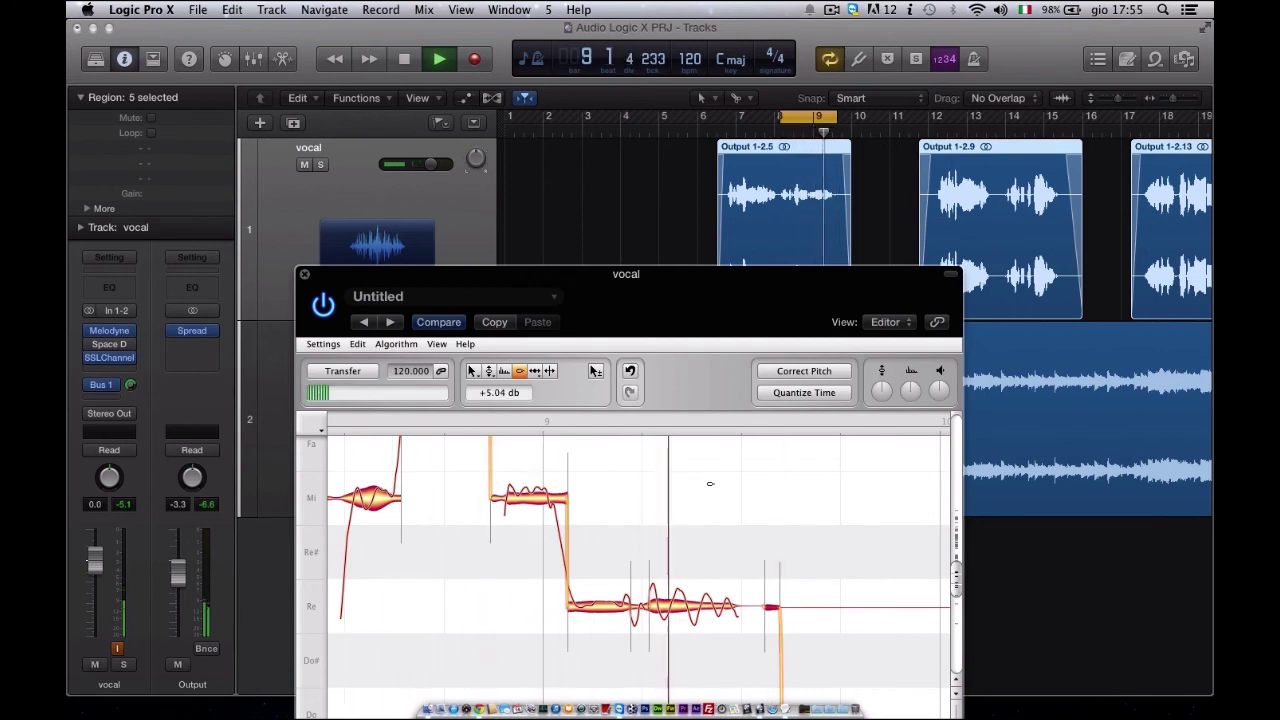
key("space")
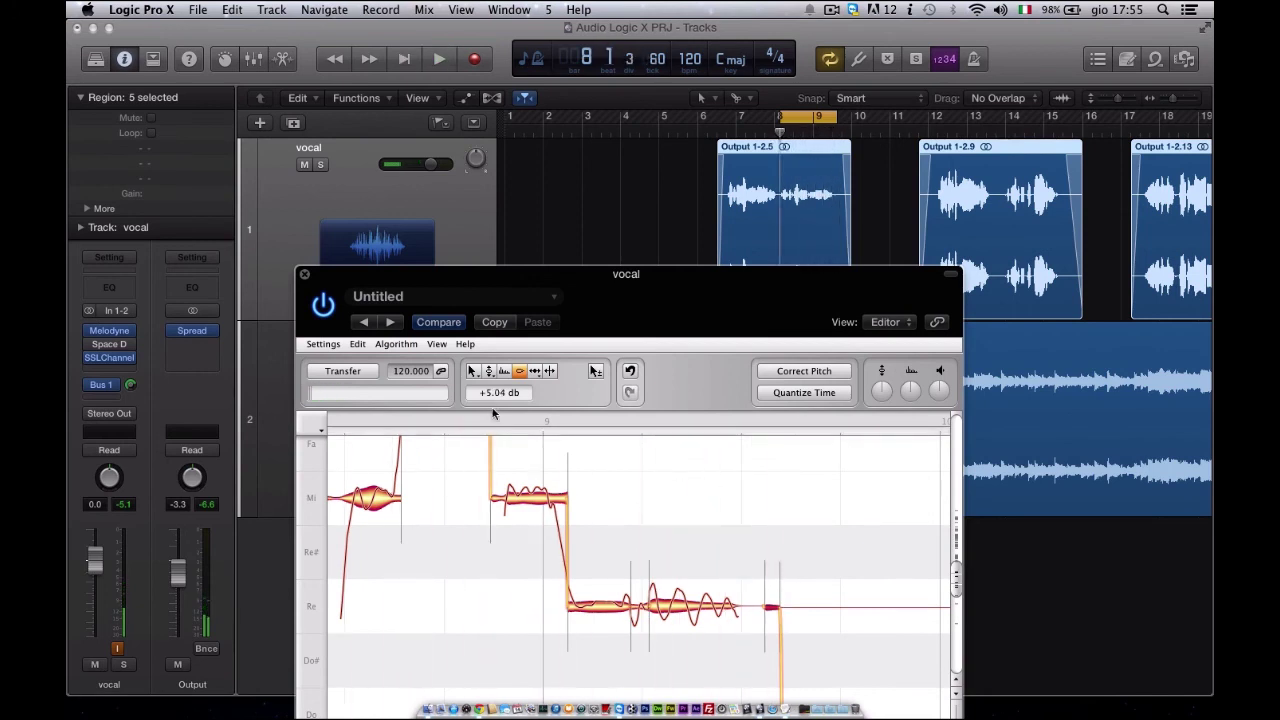
Try moving the start of the long last Re note much later with the Time tool, pull it back, and audition both timings.
left_click(535, 374)
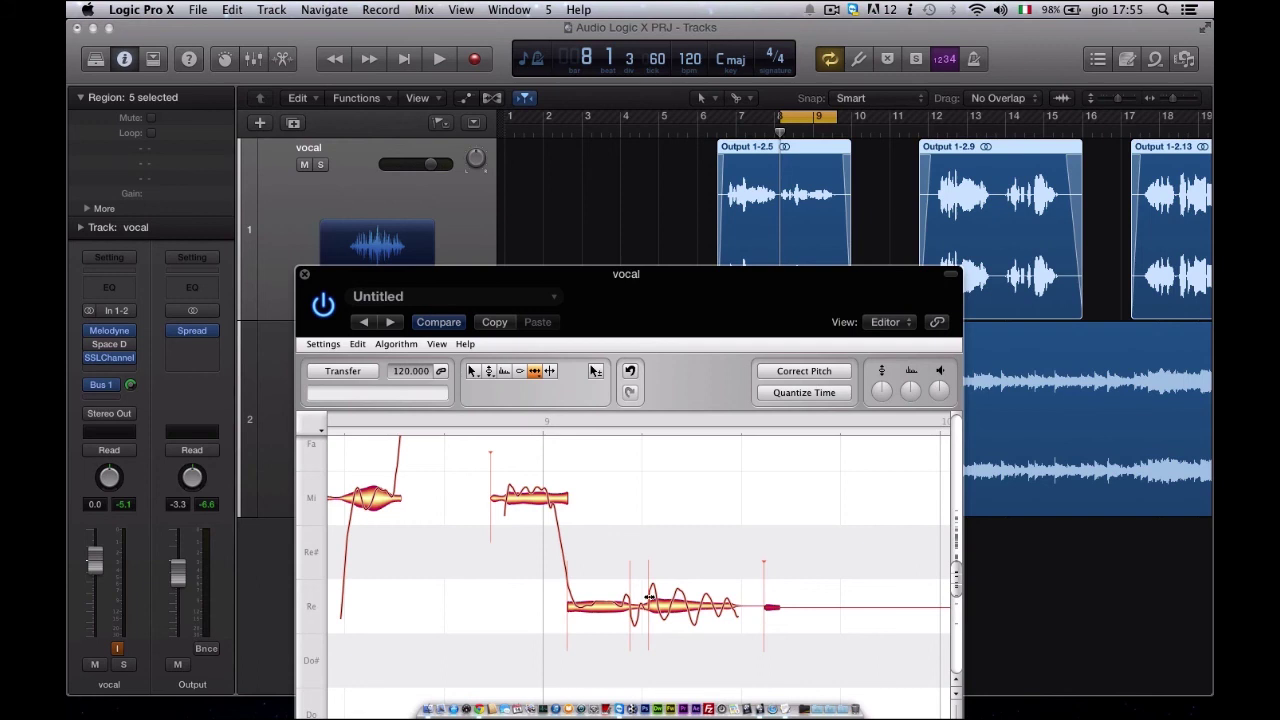
mouse_move(648, 604)
left_mouse_down()
mouse_move(681, 610)
mouse_move(670, 608)
left_mouse_up()
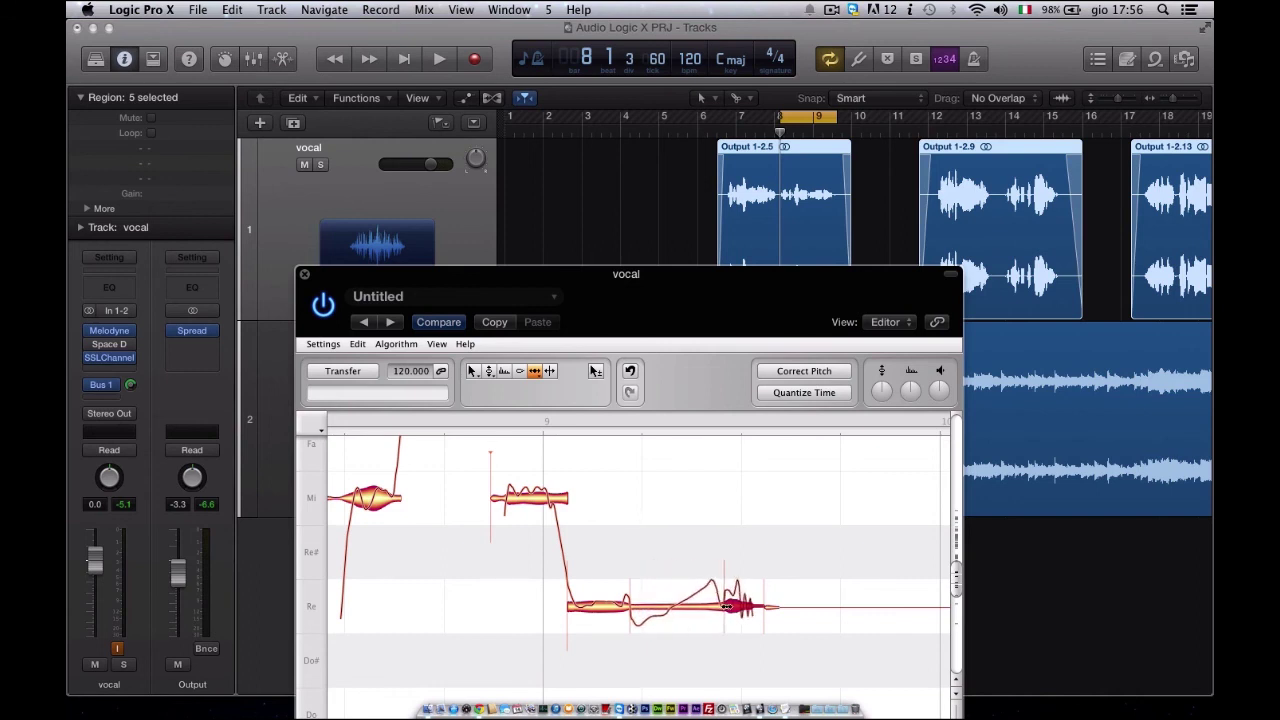
key("space")
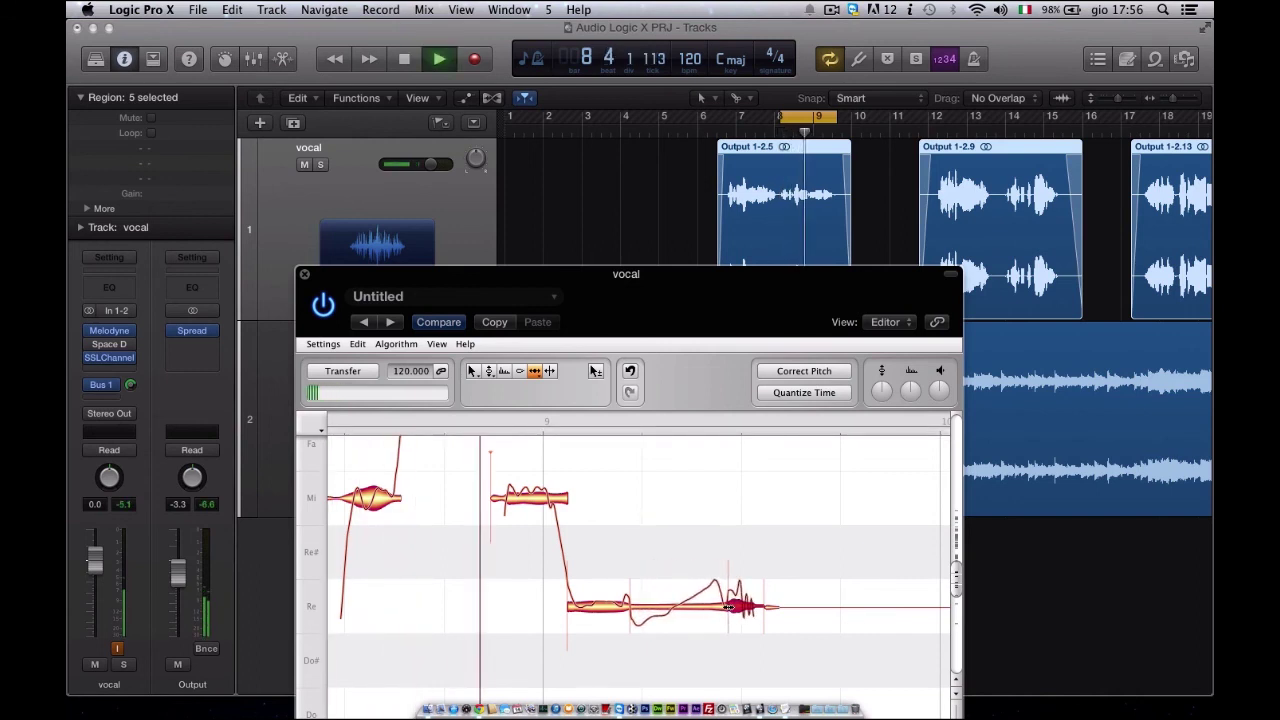
key("space")
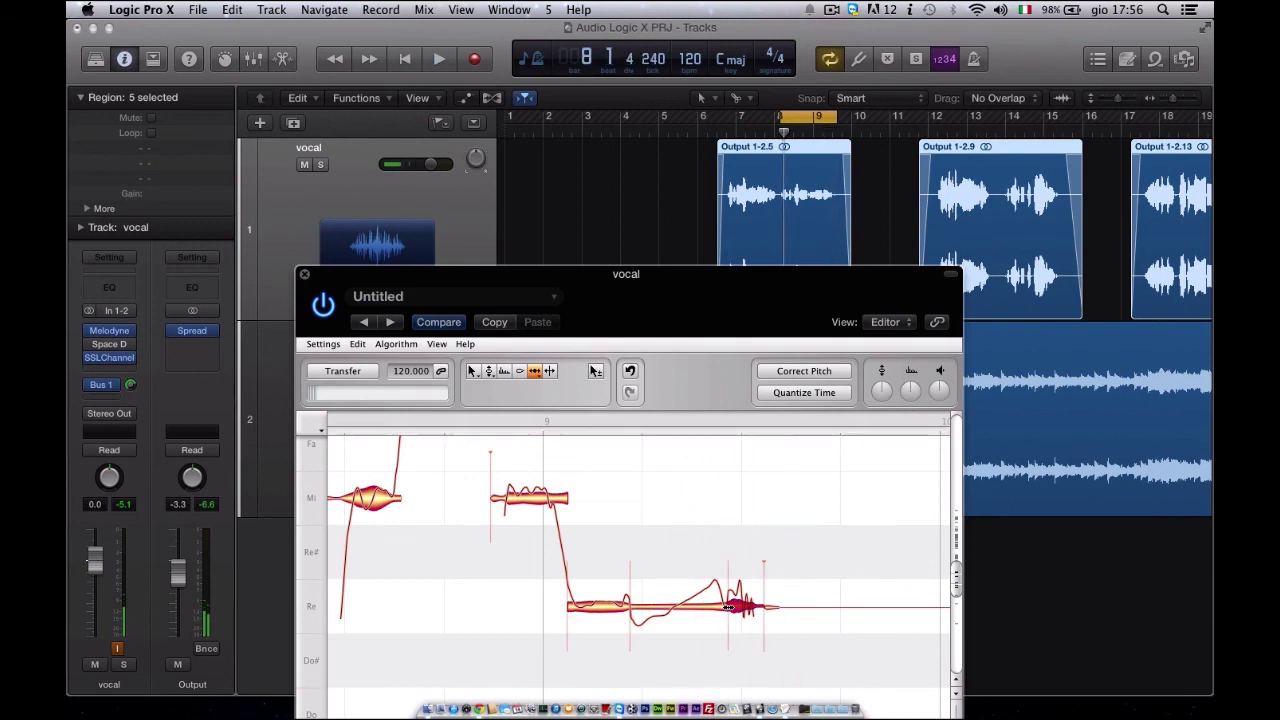
left_click_drag(722, 606, 760, 607)
key("space")
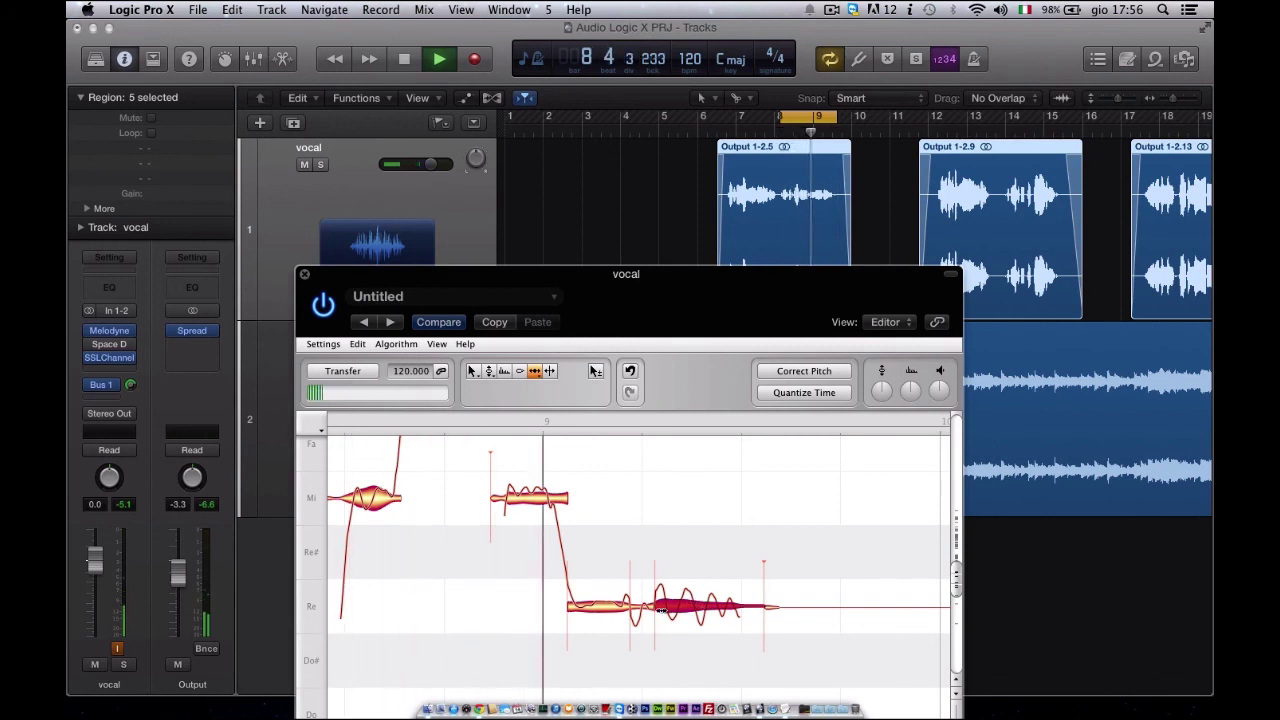
key("space")
Shift both edges of the short Re piece and the start of the tiny final Re note slightly later, and audition the timing.
left_click(641, 605)
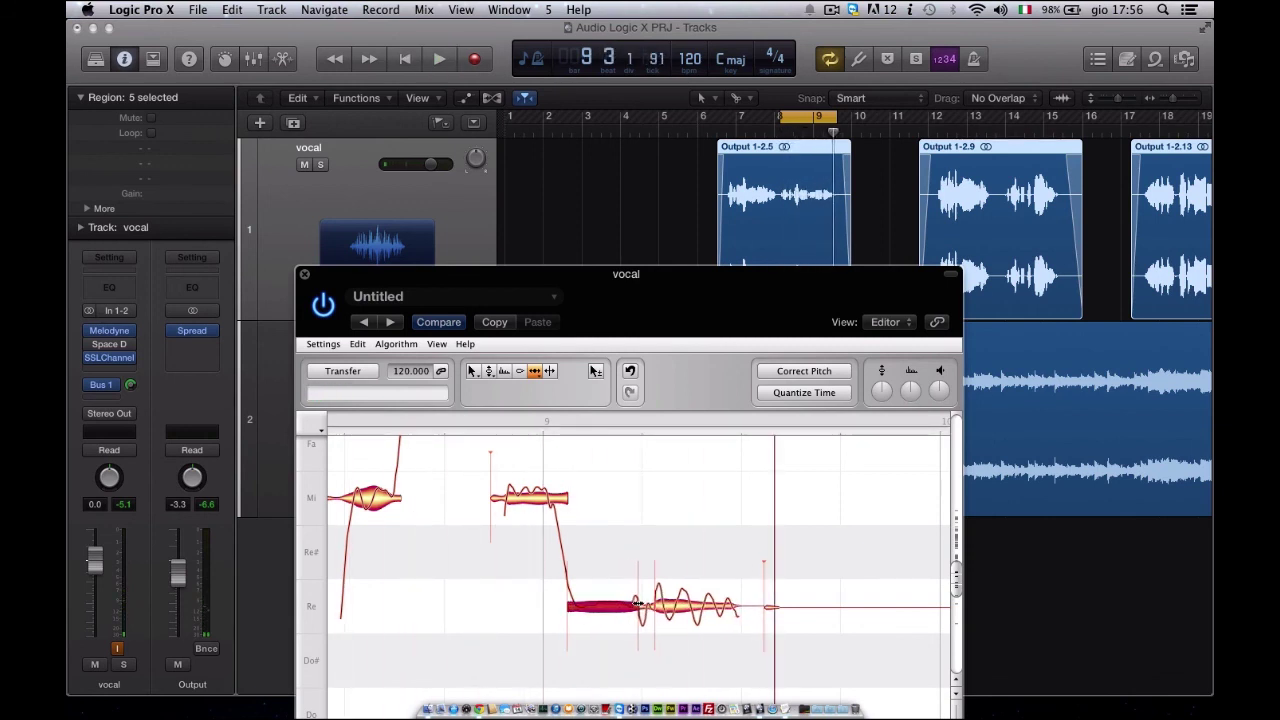
left_click_drag(658, 605, 672, 610)
left_click_drag(769, 614, 773, 607)
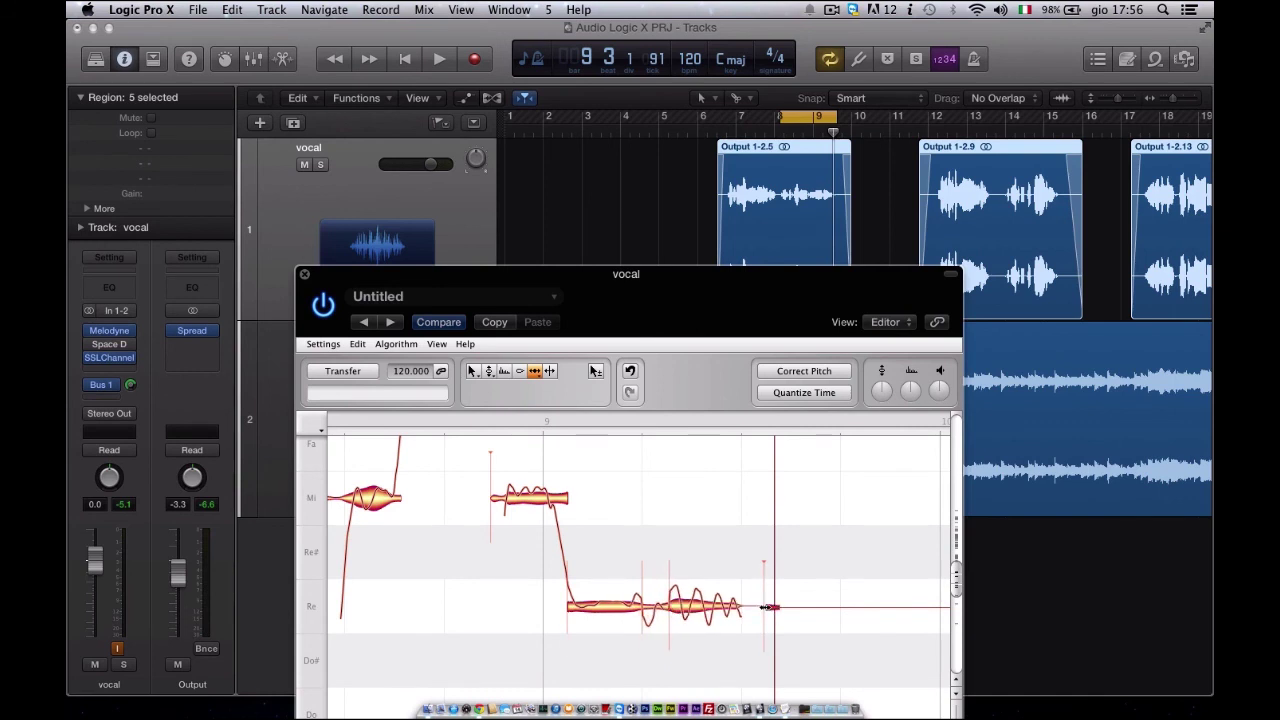
key("space")
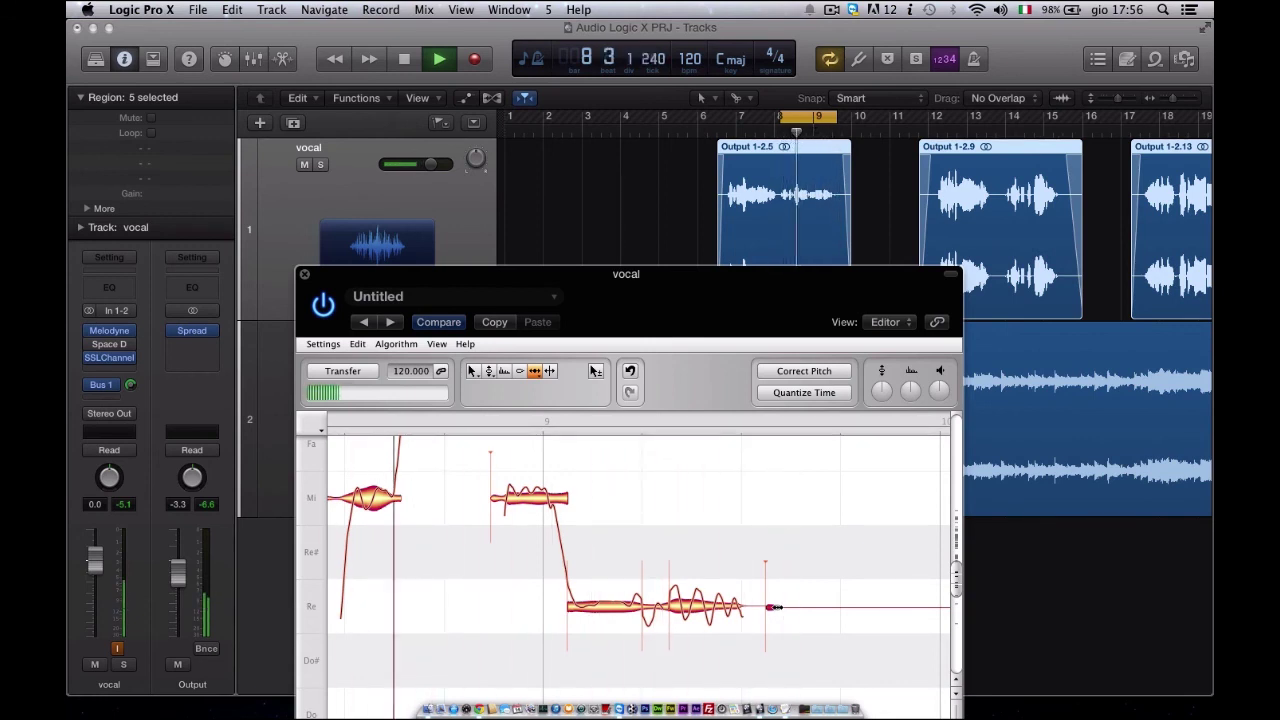
key("space")
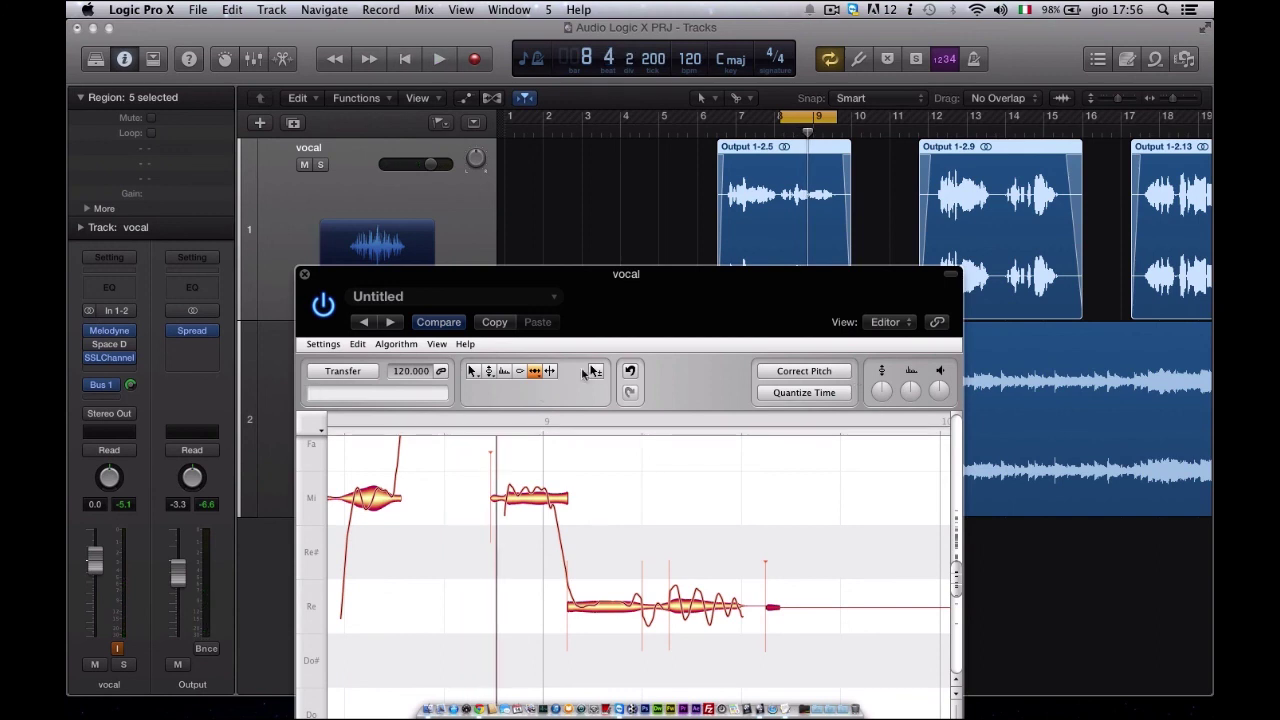
Close the Melodyne editor and set the cycle range from bar 7 to bar 8.
left_click_drag(752, 277, 586, 125)
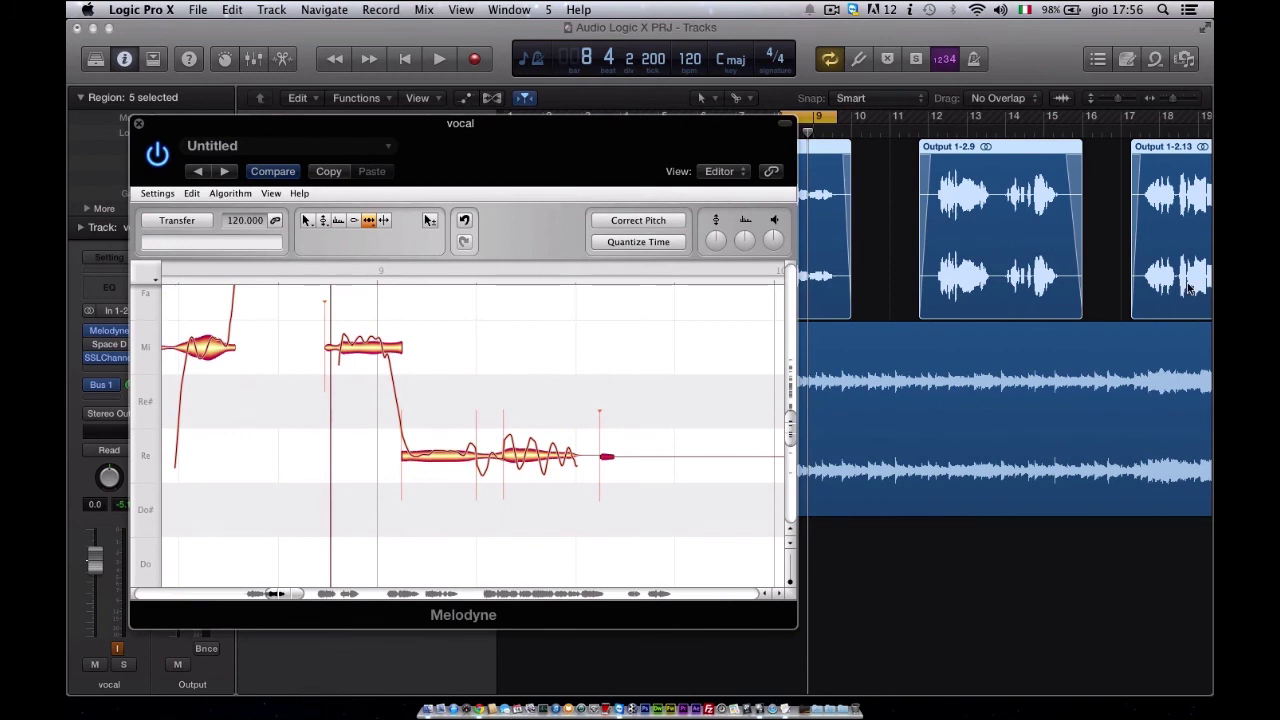
scroll(975, 215, "right", 5)
scroll(975, 215, "left", 5)
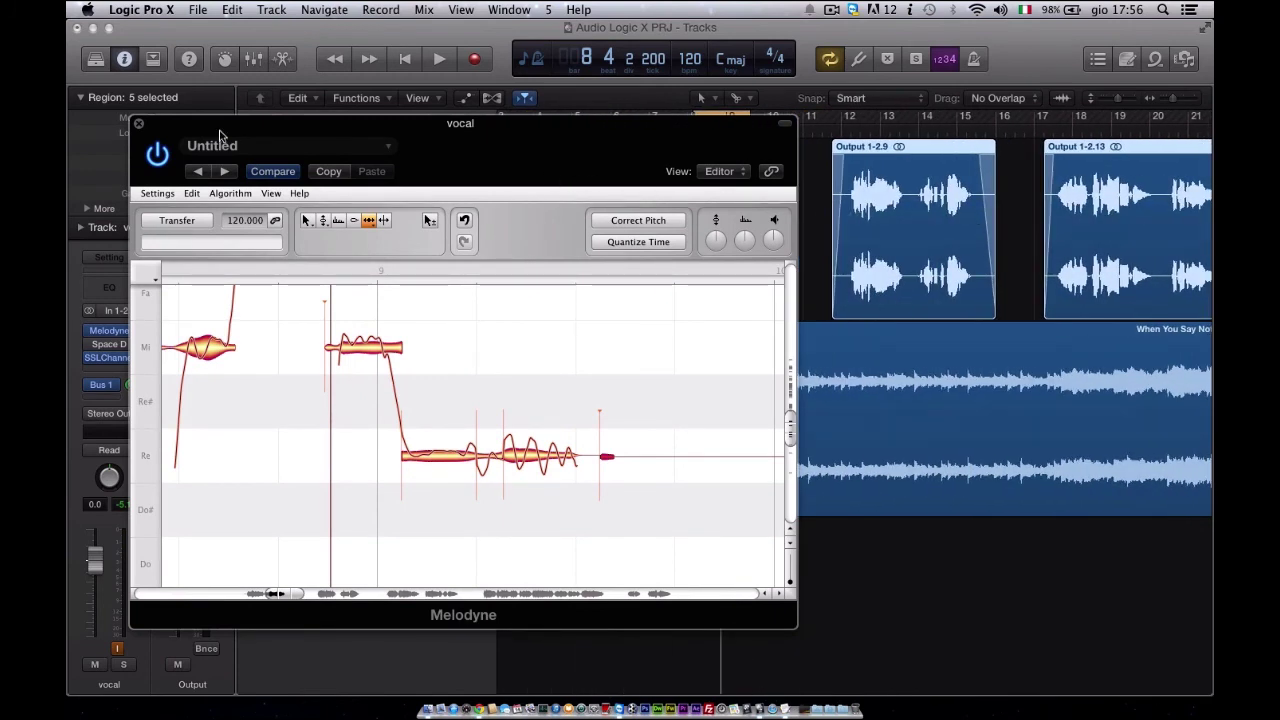
left_click(139, 124)
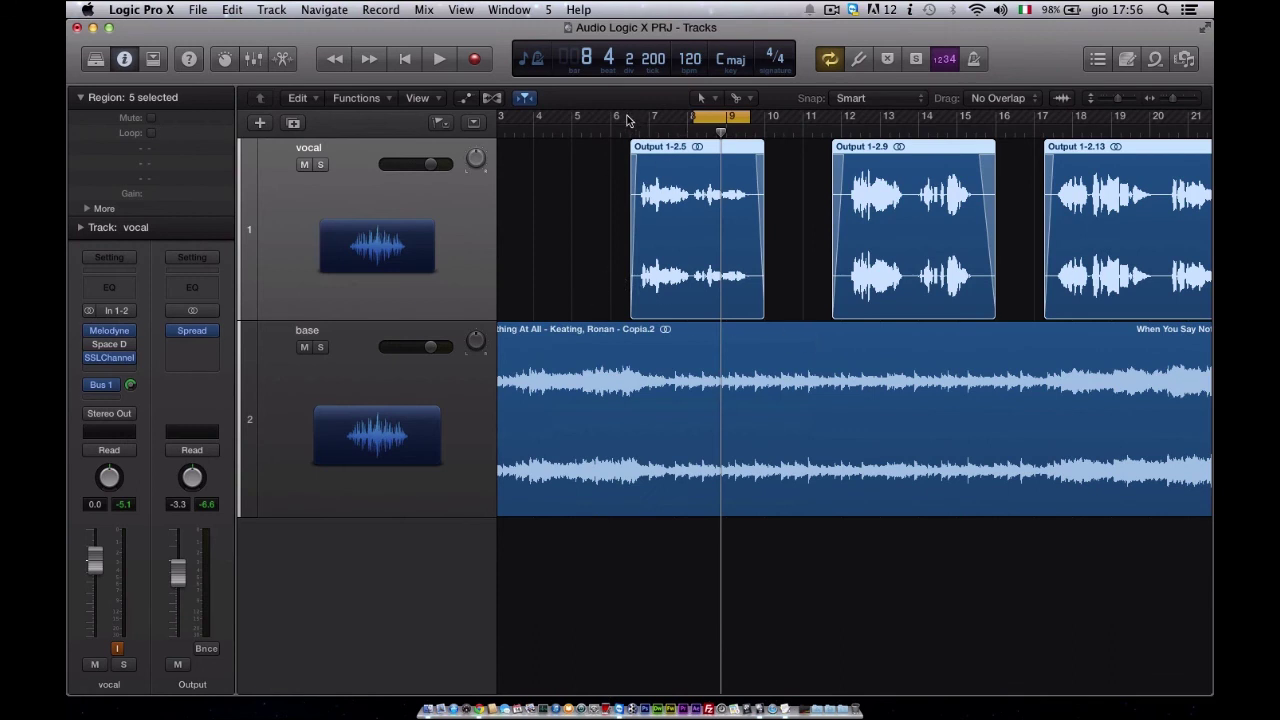
left_click_drag(645, 118, 691, 122)
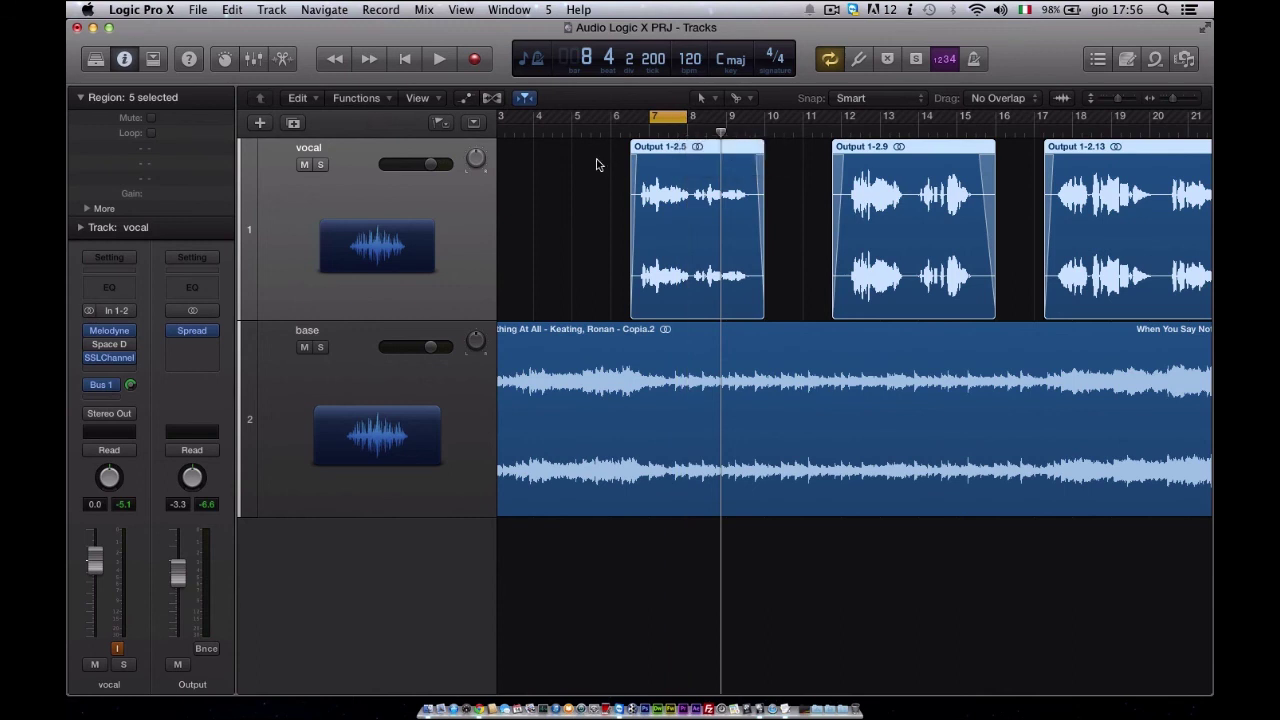